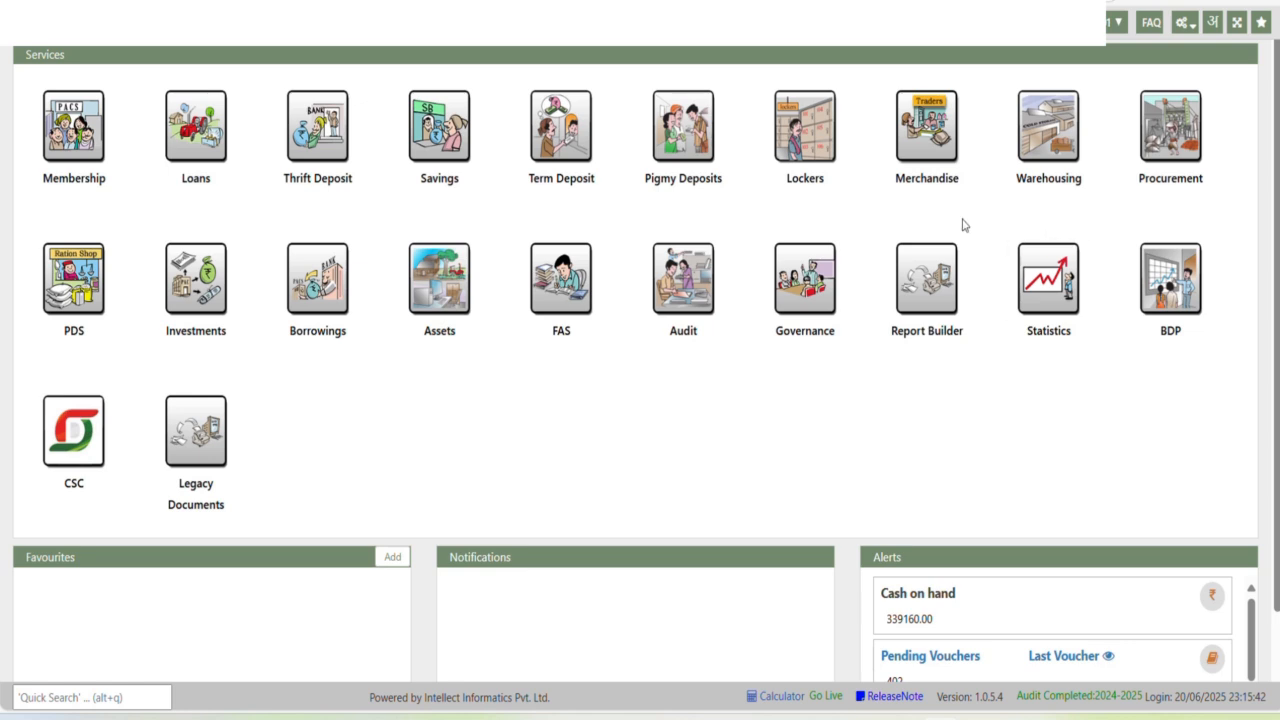
{"action": "mouse_move", "coordinate": [883, 187]}
{"action": "left_mouse_down"}
{"action": "mouse_move", "coordinate": [958, 190]}
{"action": "mouse_move", "coordinate": [877, 200]}
{"action": "left_mouse_up"}
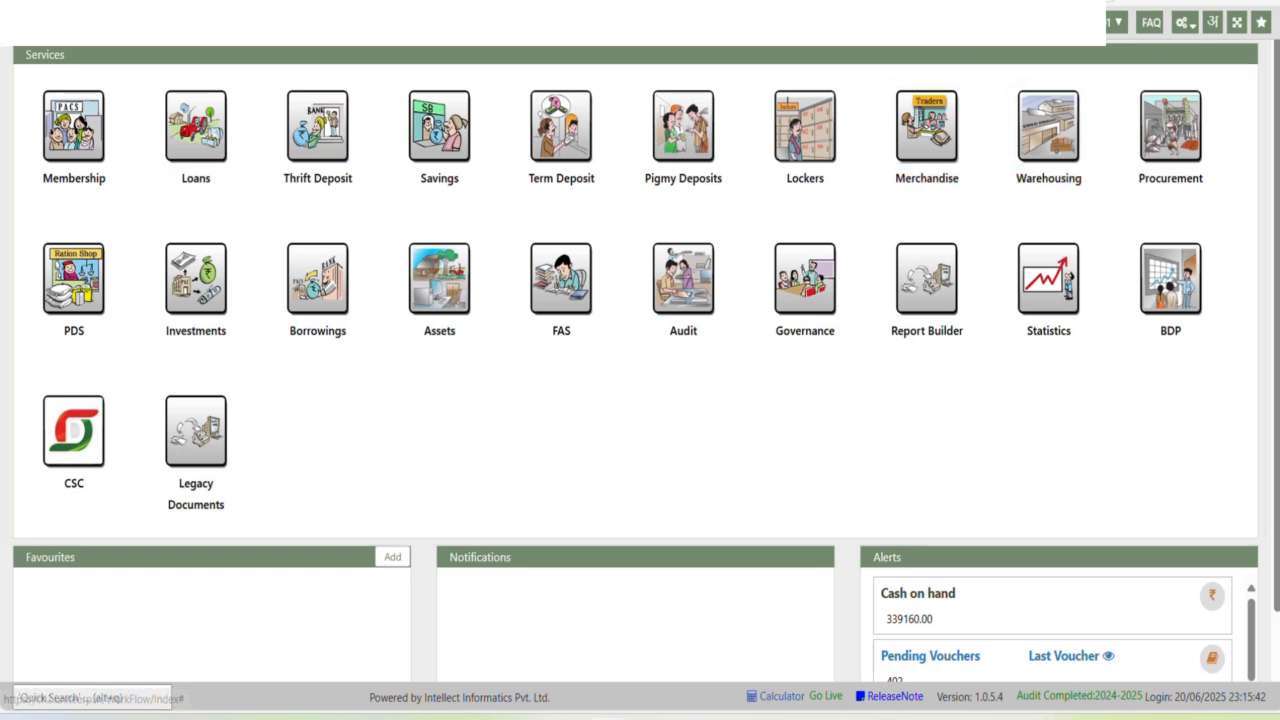
{"action": "key", "text": "ctrl+a"}
{"action": "left_click", "coordinate": [974, 443]}
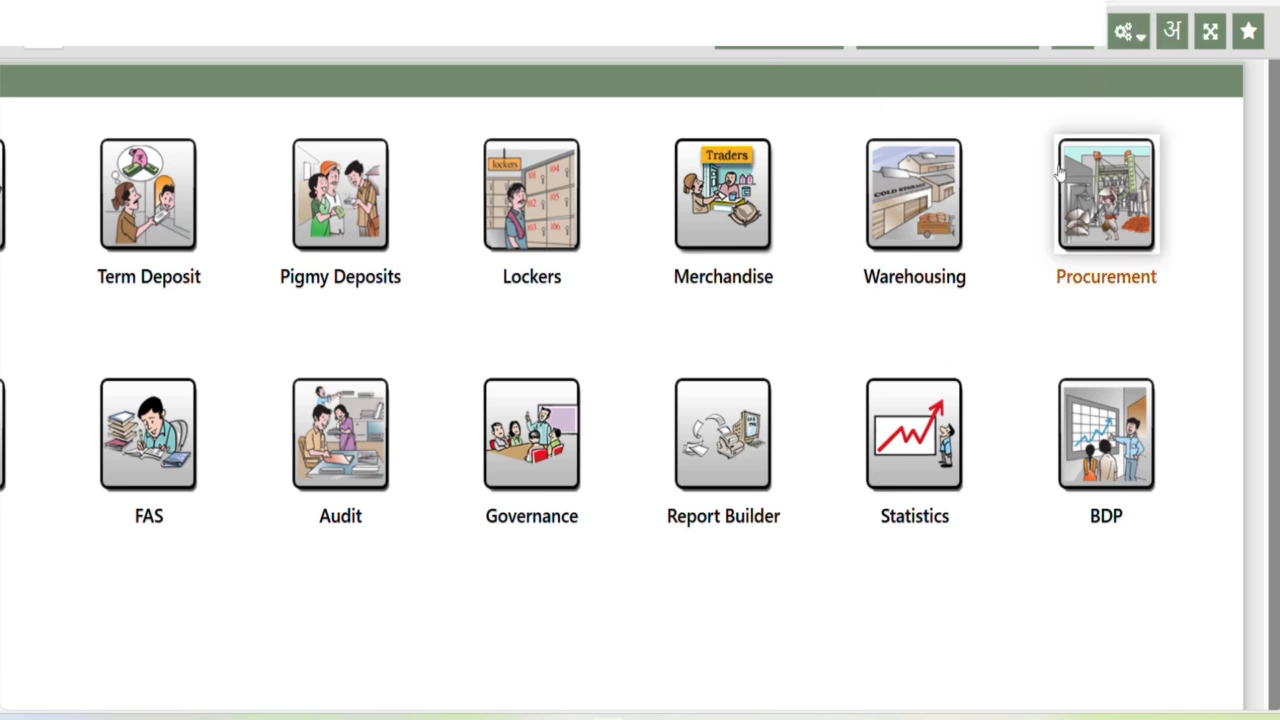
Step: Open the Godown master page from the Merchandise configuration settings
{"action": "left_click", "coordinate": [1124, 38]}
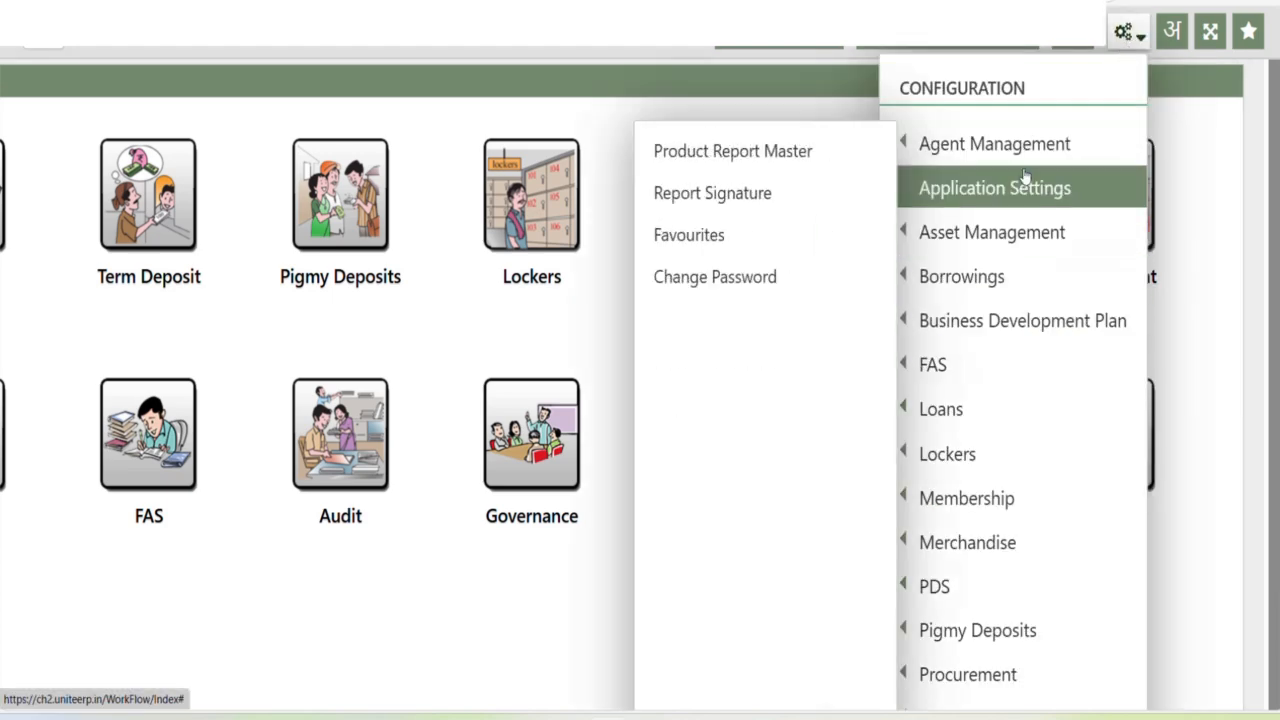
{"action": "mouse_move", "coordinate": [1014, 308]}
{"action": "scroll", "coordinate": [1014, 308], "scroll_direction": "down", "scroll_amount": 2}
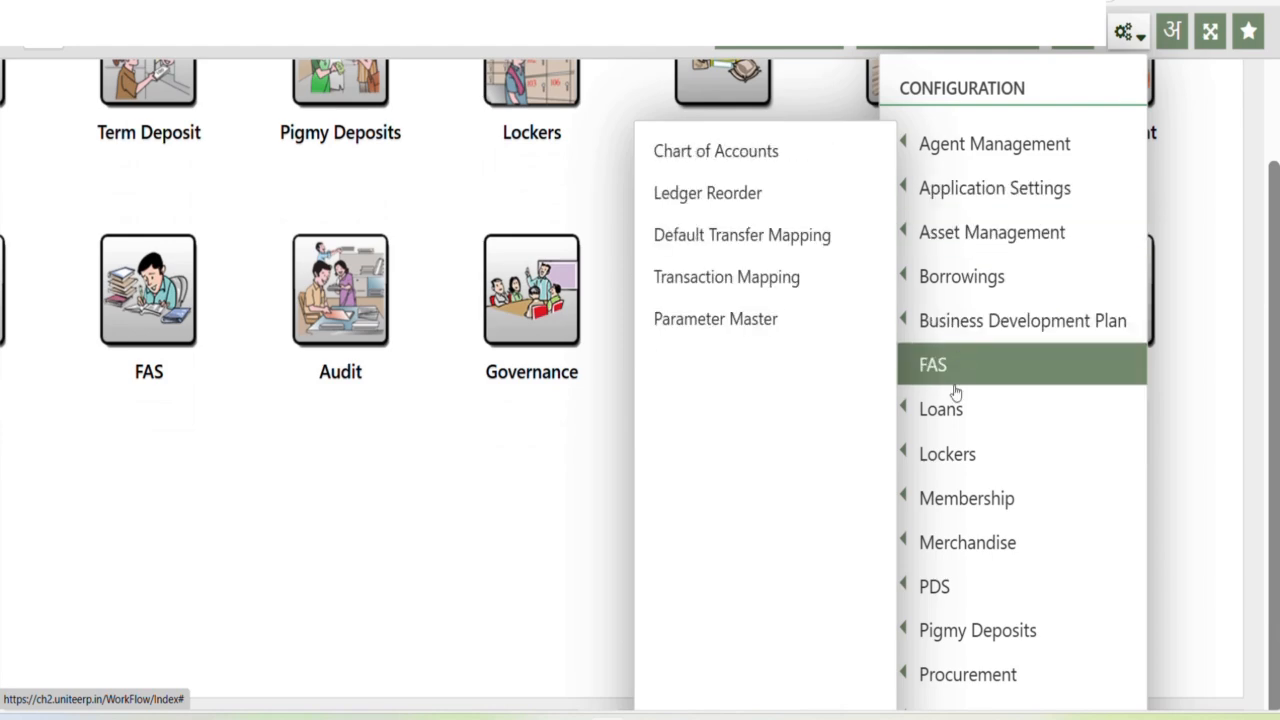
{"action": "mouse_move", "coordinate": [950, 422]}
{"action": "mouse_move", "coordinate": [943, 548]}
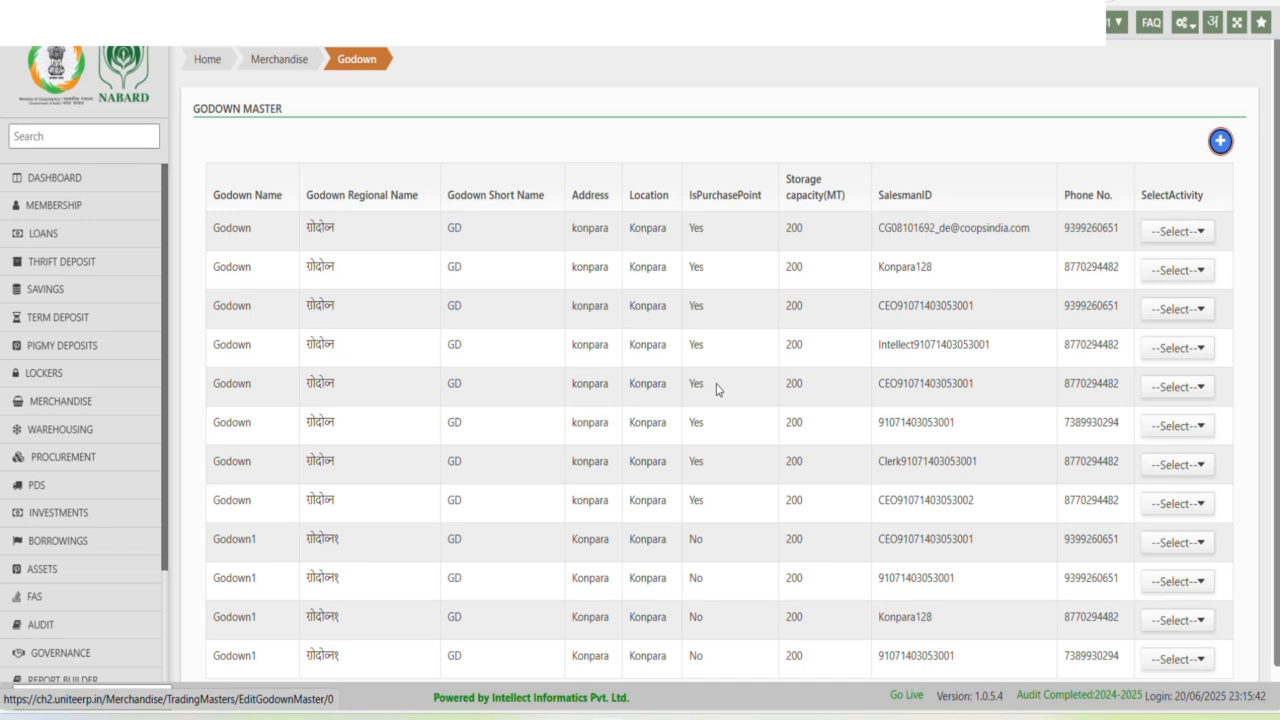
Step: Show the activity options for the last Godown1 row and reduce the browser zoom to 90%
{"action": "scroll", "coordinate": [698, 548], "scroll_direction": "down", "scroll_amount": 1}
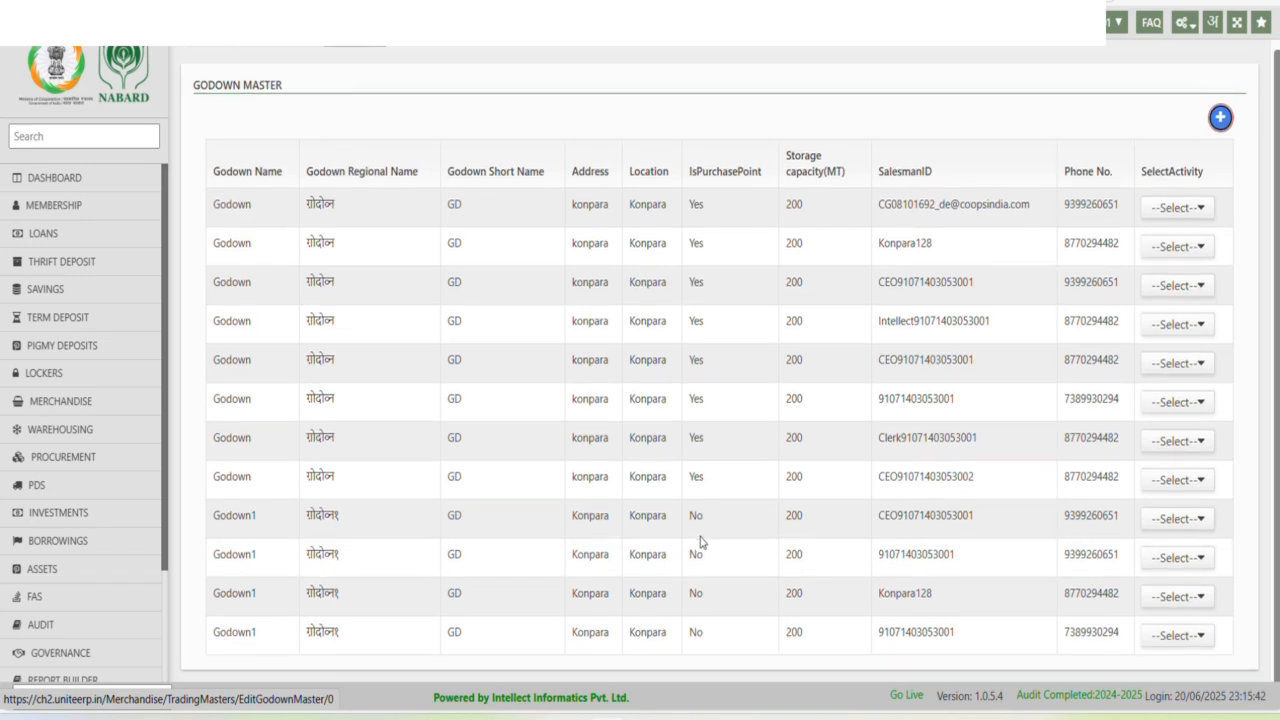
{"action": "scroll", "coordinate": [697, 540], "scroll_direction": "up", "scroll_amount": 1}
{"action": "scroll", "coordinate": [694, 546], "scroll_direction": "down", "scroll_amount": 1}
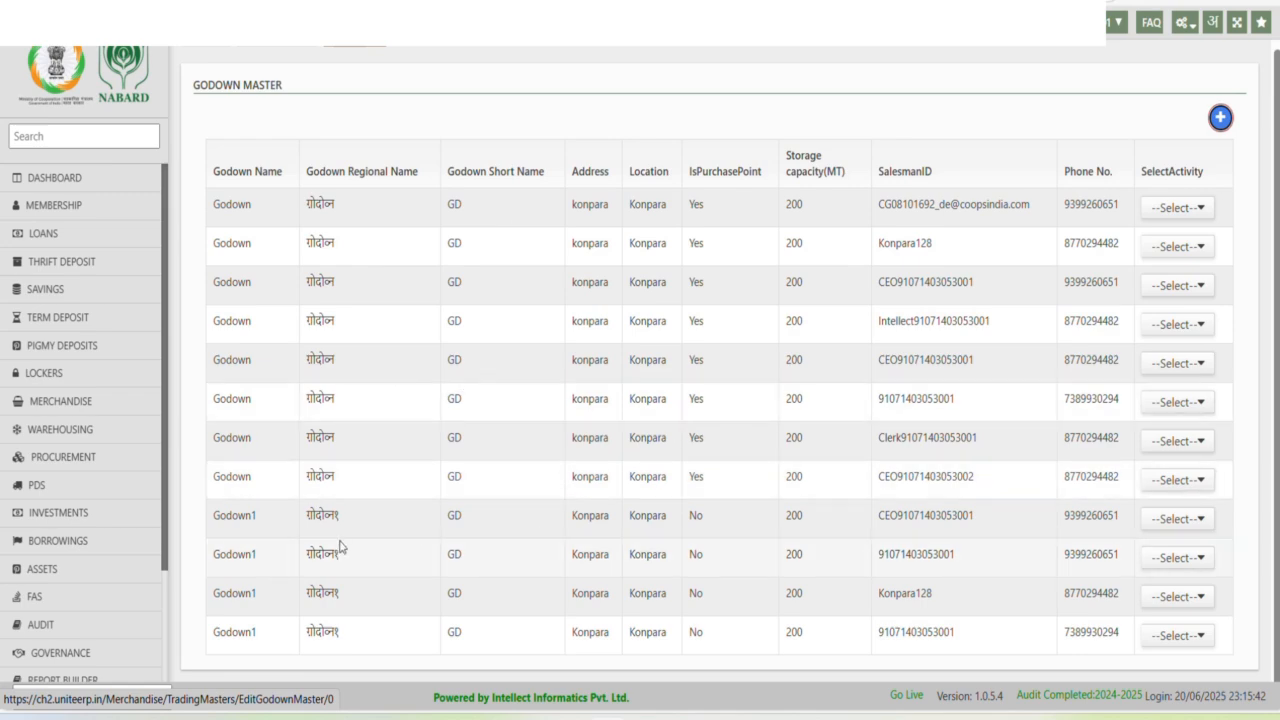
{"action": "left_click", "coordinate": [1190, 637]}
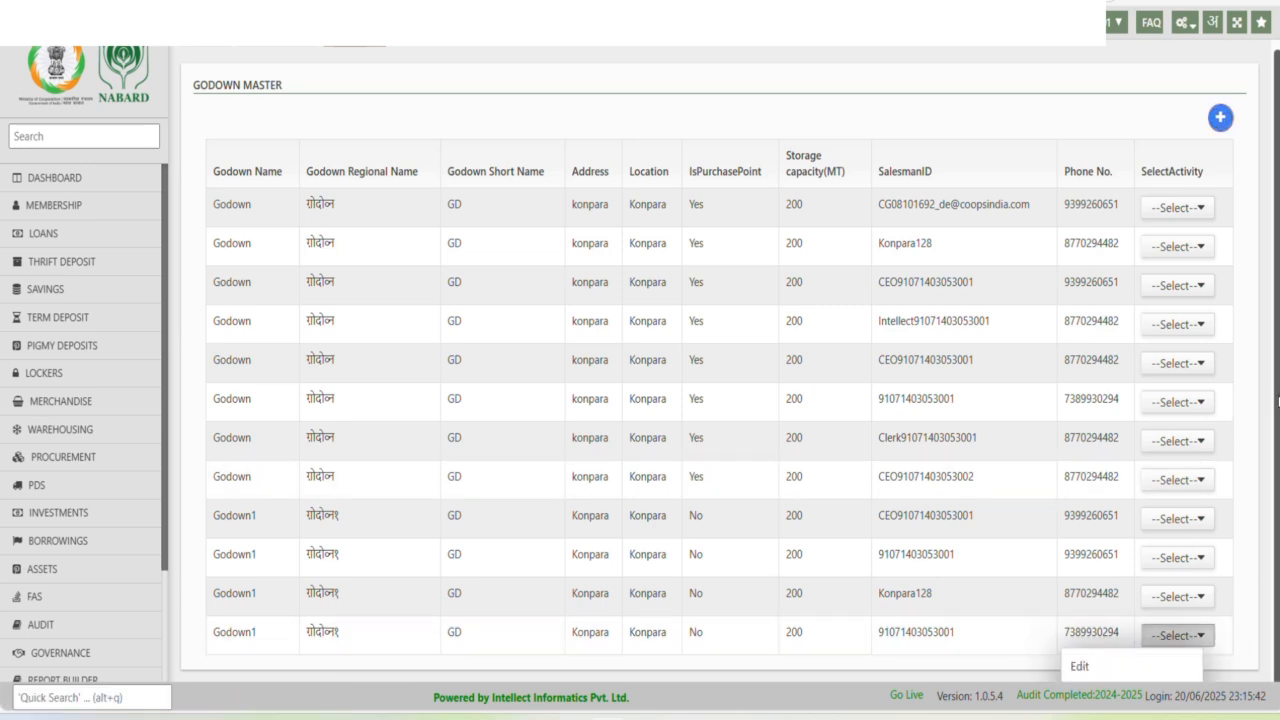
{"action": "left_click", "coordinate": [1236, 22]}
{"action": "left_click", "coordinate": [1125, 120]}
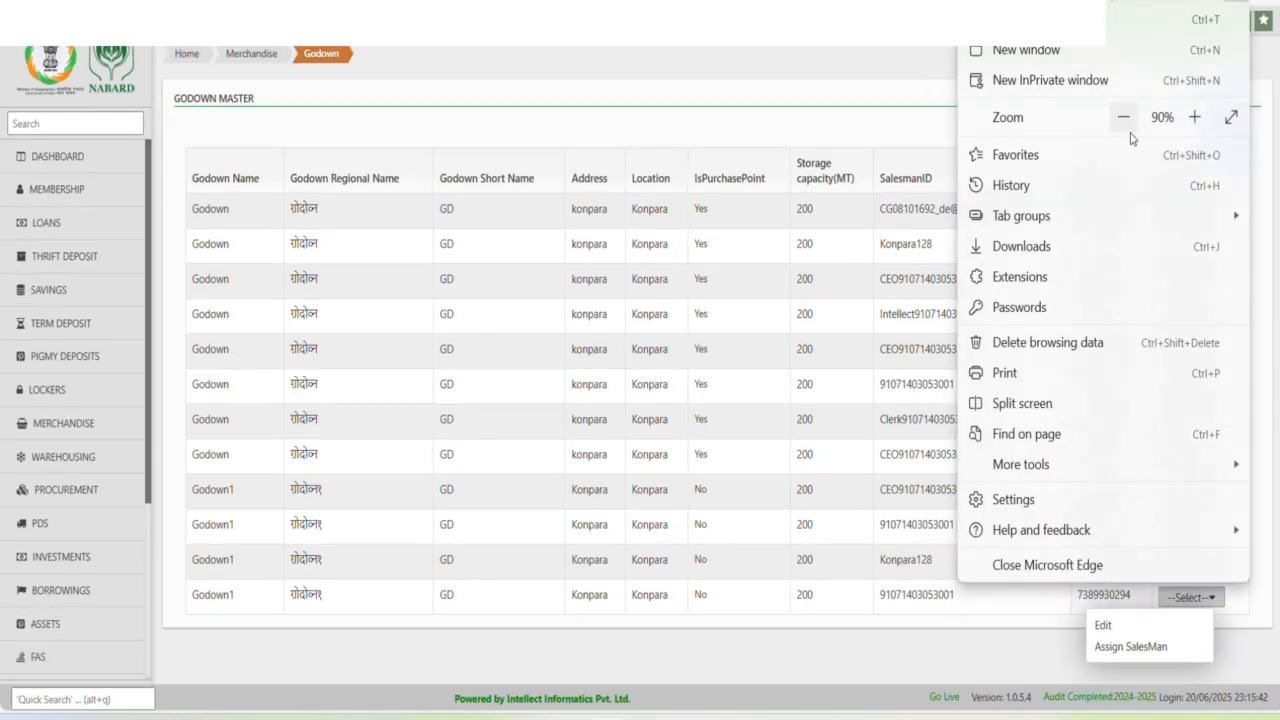
{"action": "left_click", "coordinate": [997, 658]}
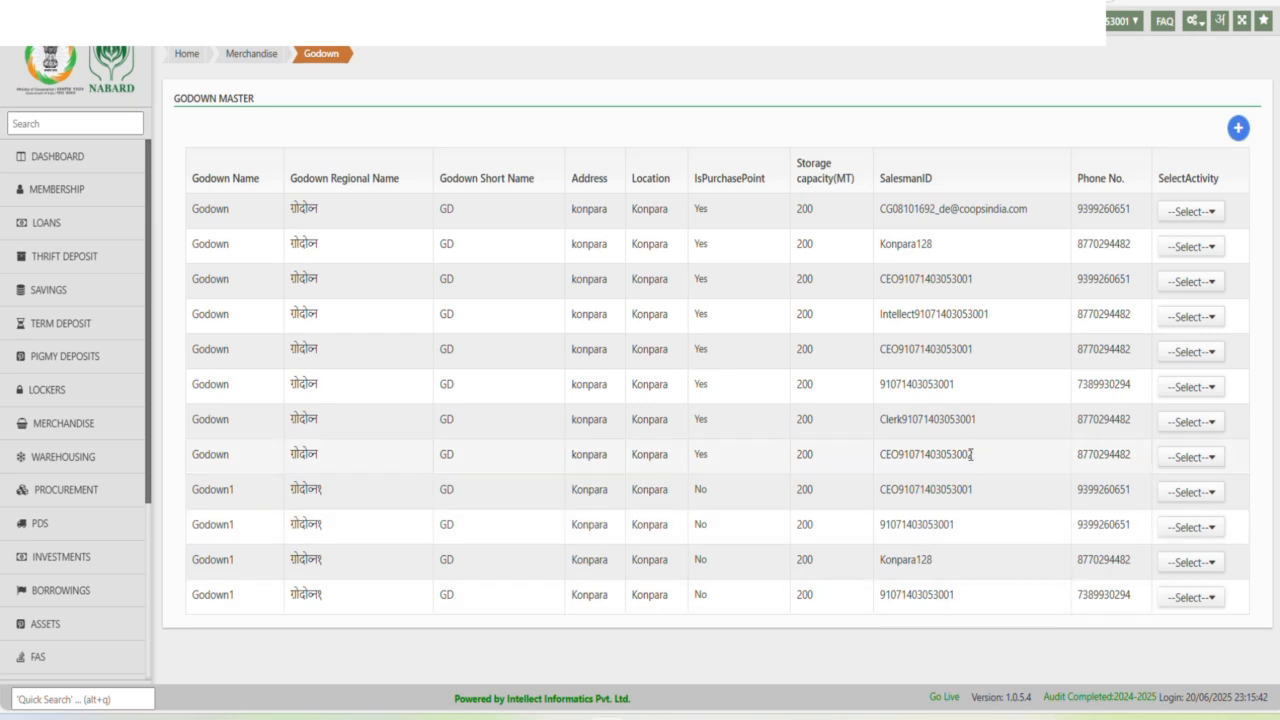
{"action": "left_click_drag", "start_coordinate": [169, 251], "coordinate": [320, 270]}
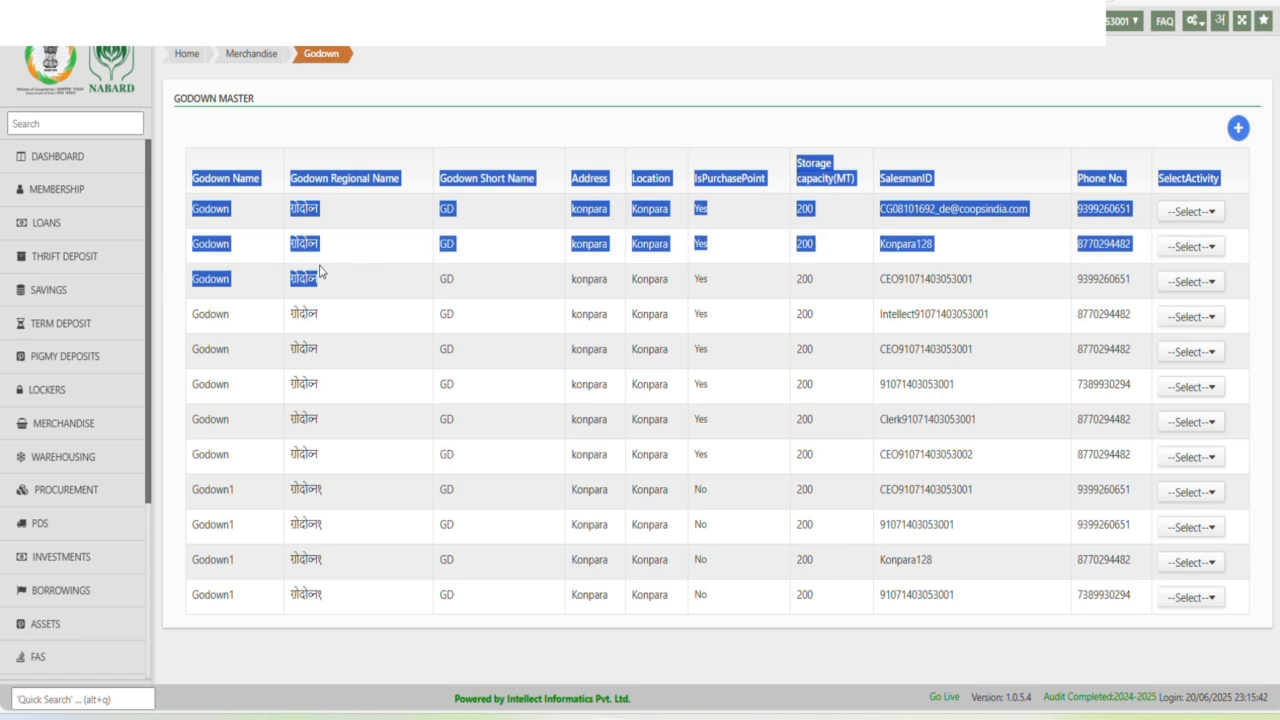
{"action": "left_click", "coordinate": [175, 280]}
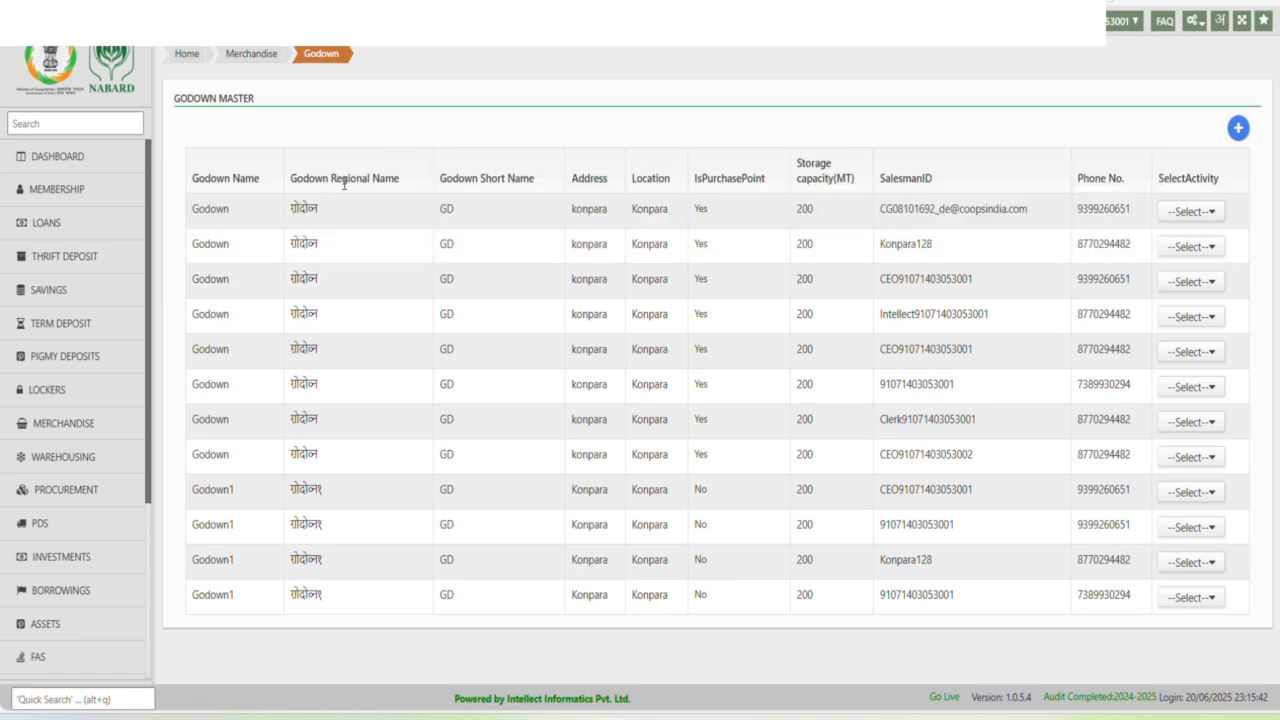
Step: Examine the Add Godown form's Location, IsPurchasePoint, Storage capacity and Address fields, and close it without saving
{"action": "left_click", "coordinate": [1237, 131]}
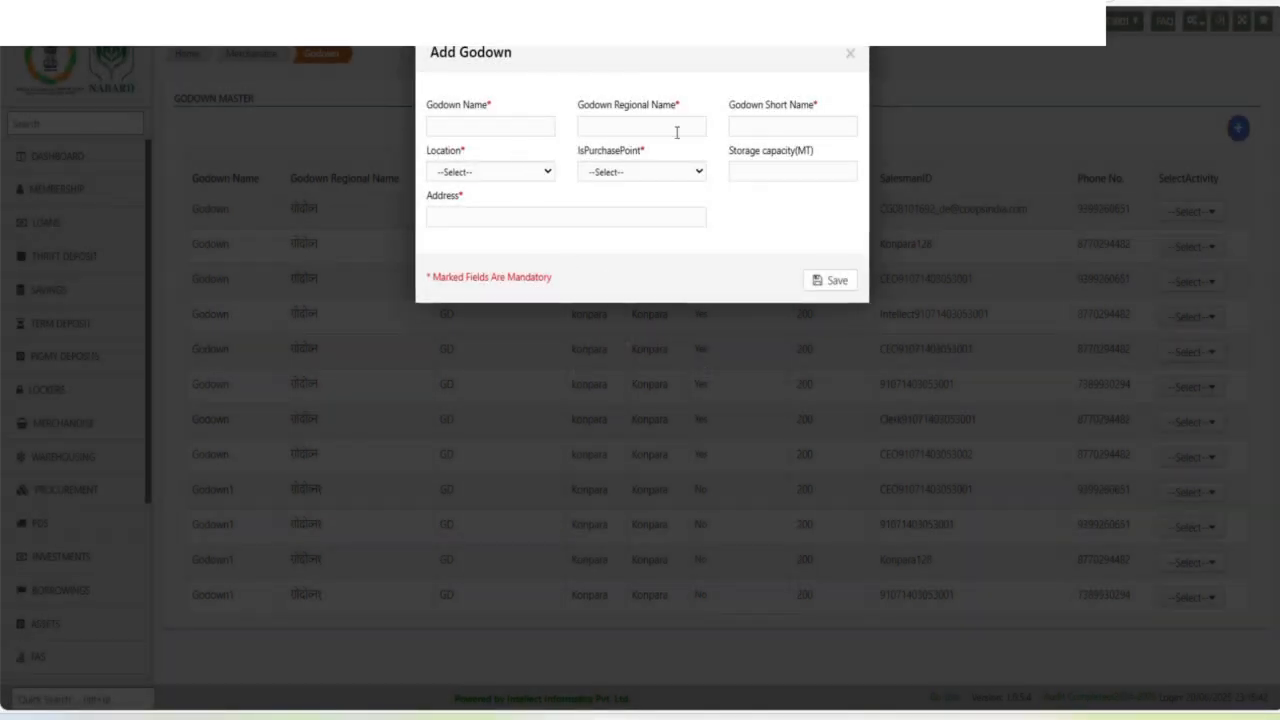
{"action": "left_click", "coordinate": [488, 185]}
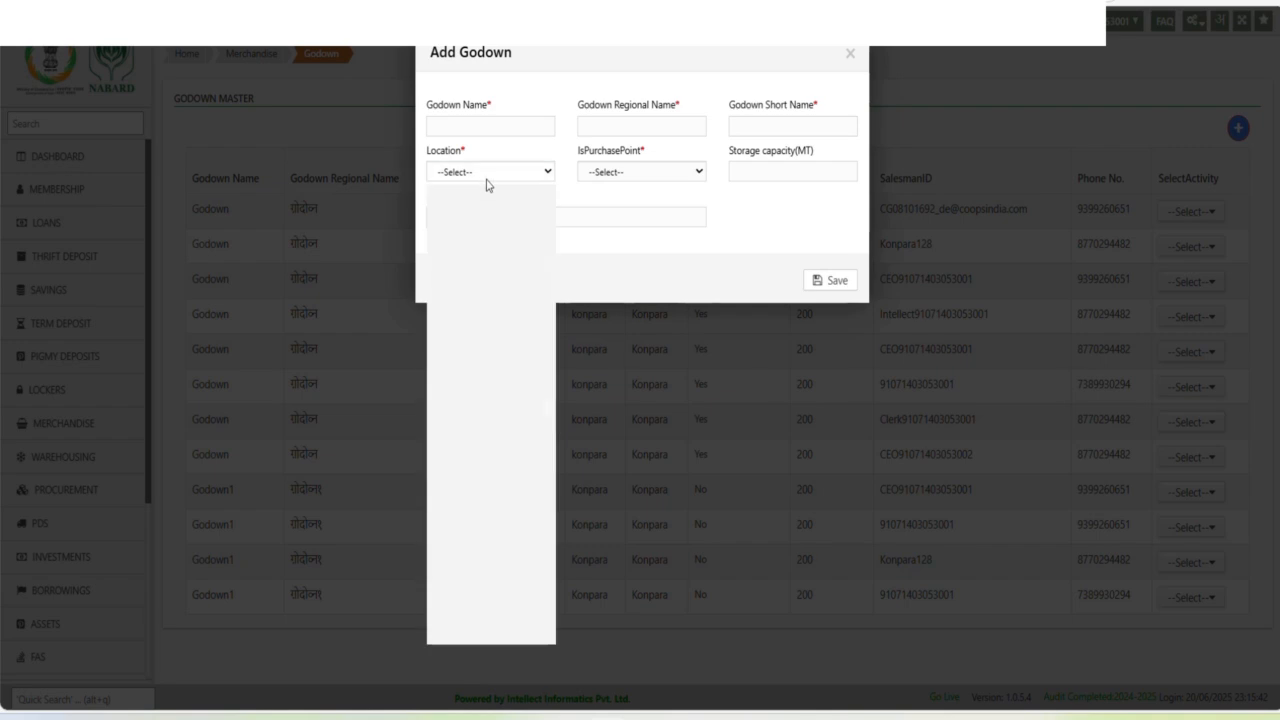
{"action": "left_click", "coordinate": [636, 173]}
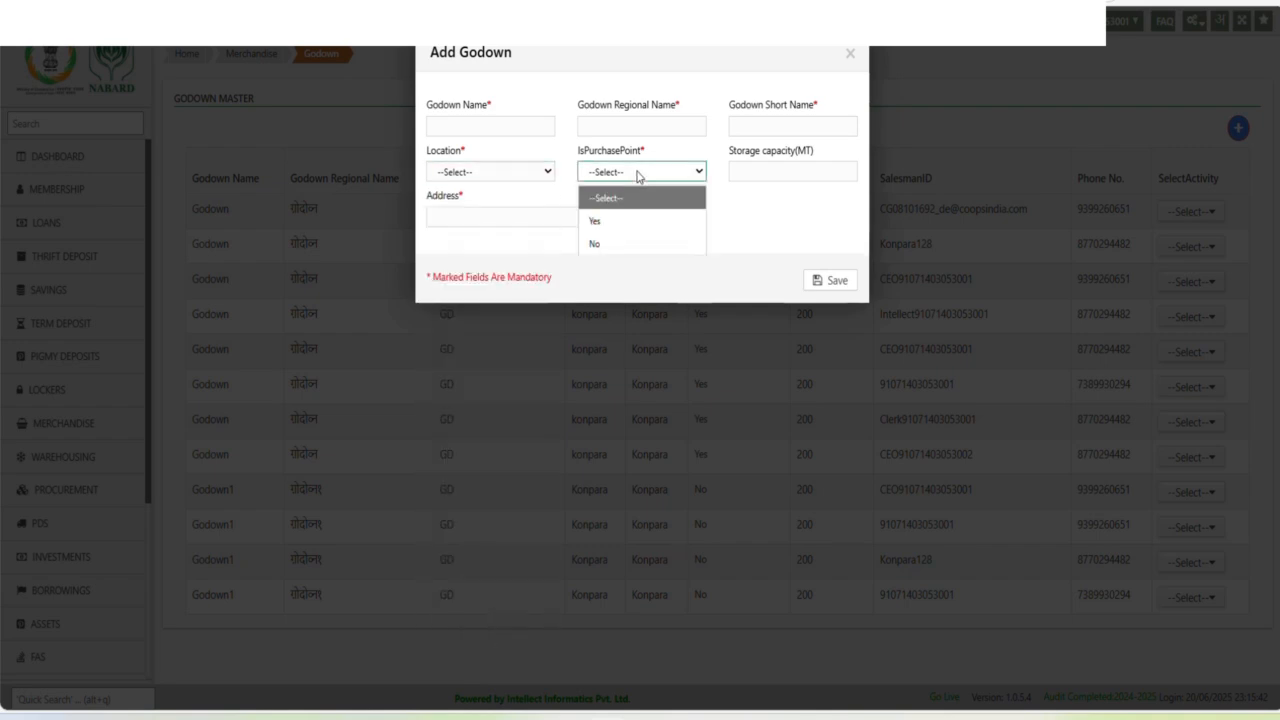
{"action": "left_click", "coordinate": [773, 172]}
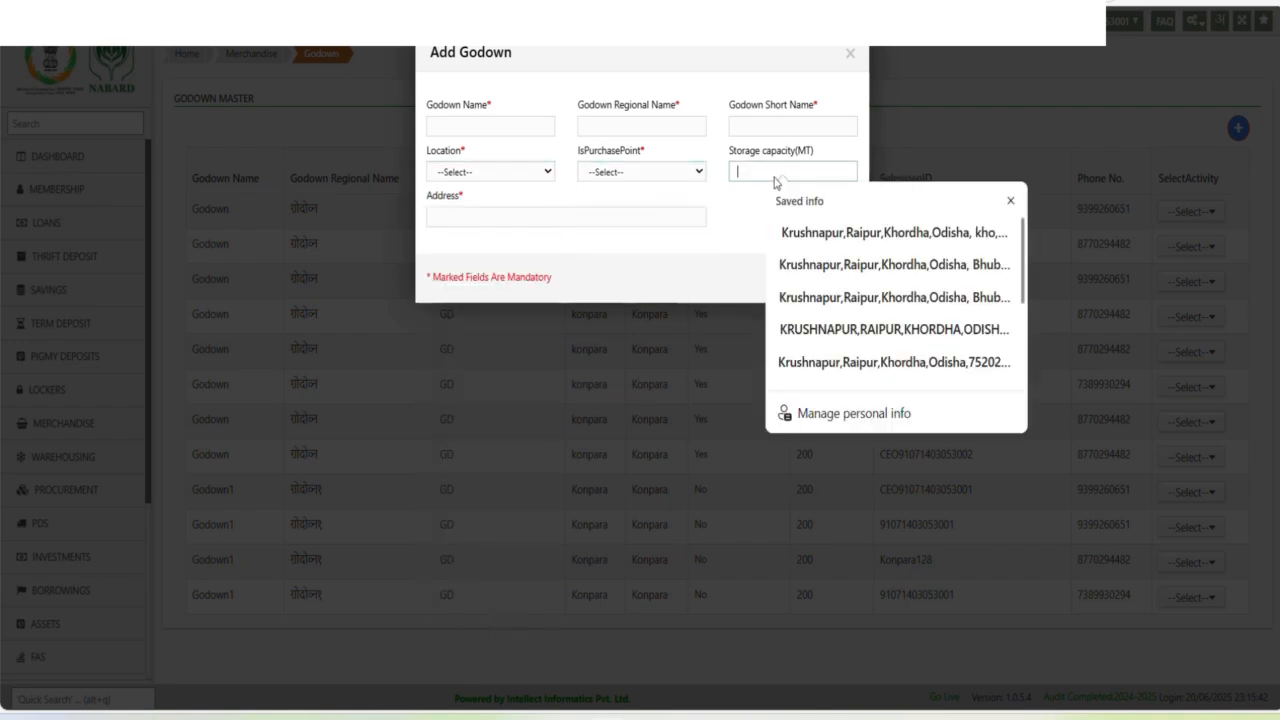
{"action": "left_click", "coordinate": [738, 230]}
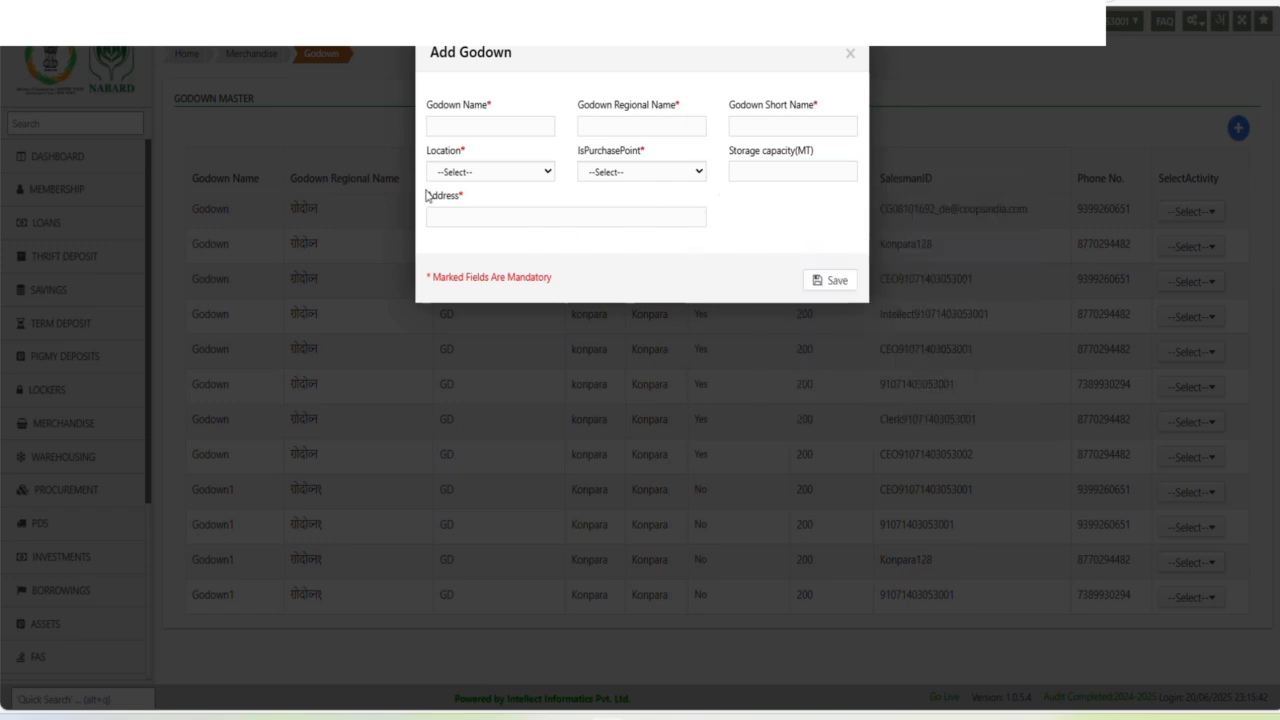
{"action": "left_click", "coordinate": [510, 224]}
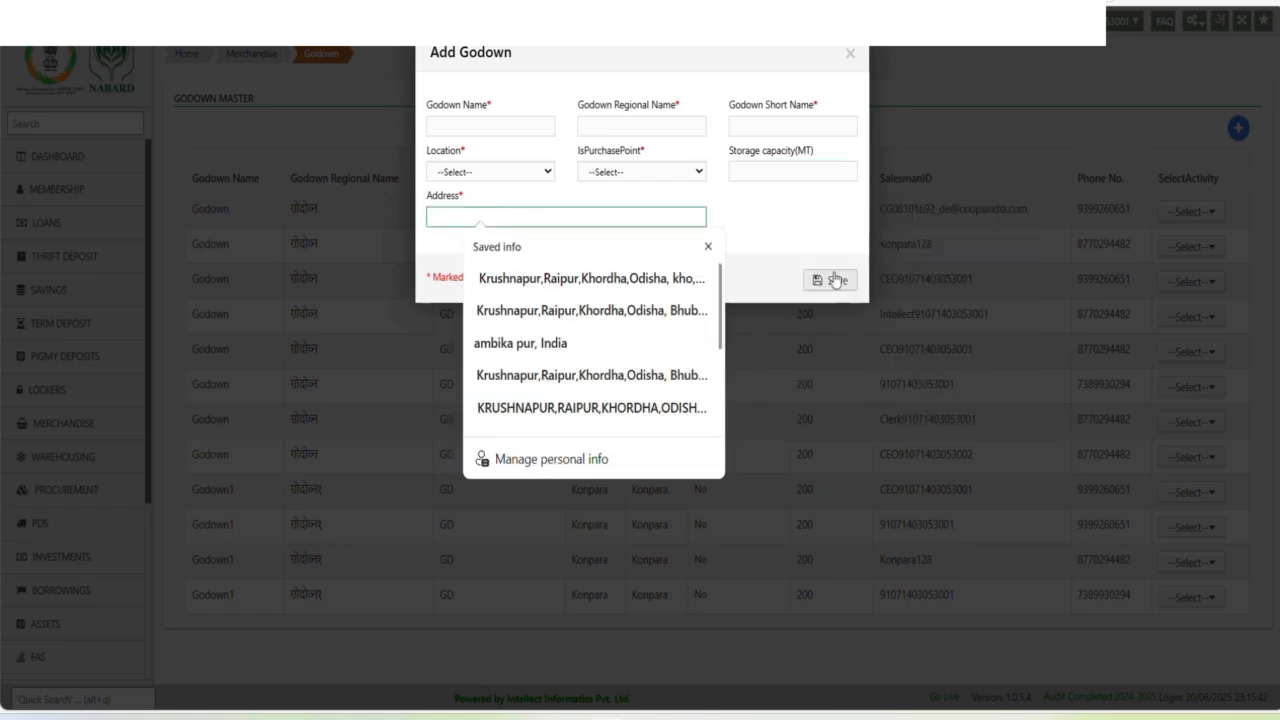
{"action": "left_click", "coordinate": [850, 56]}
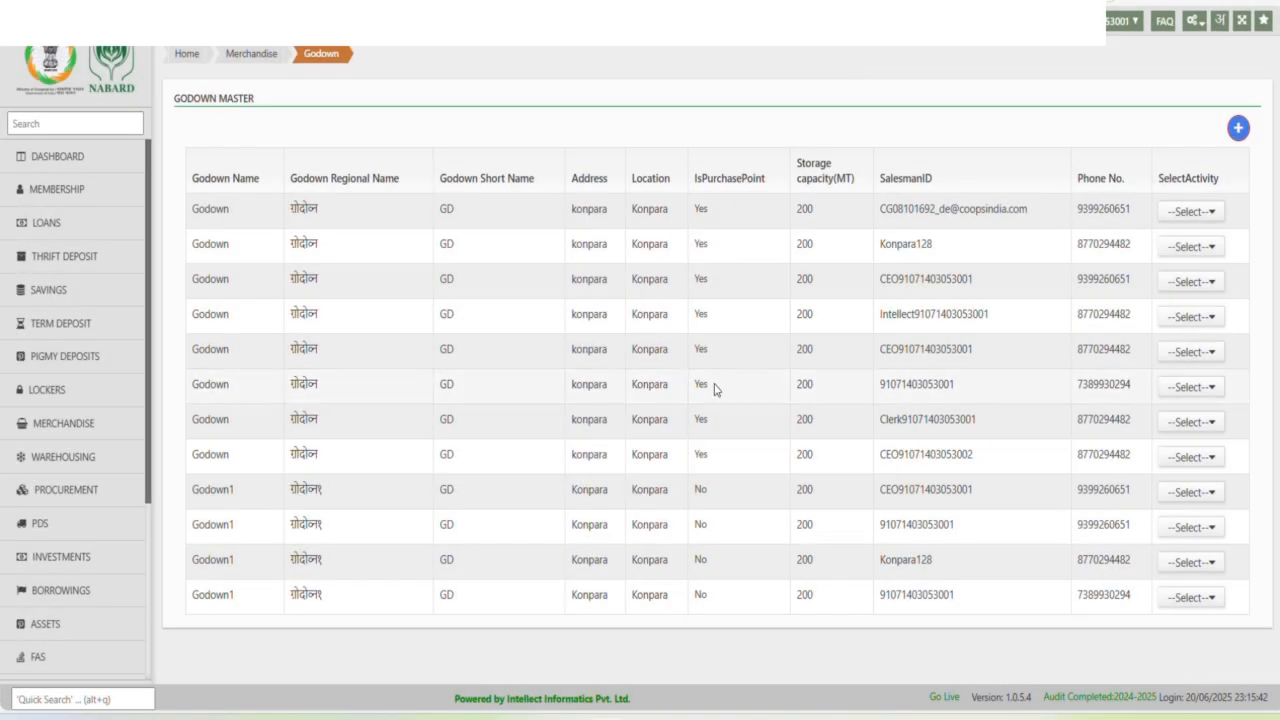
Step: Review the SalesmanID choices in the Assign SalesMan form for the first godown and close it without saving
{"action": "left_click", "coordinate": [1190, 211]}
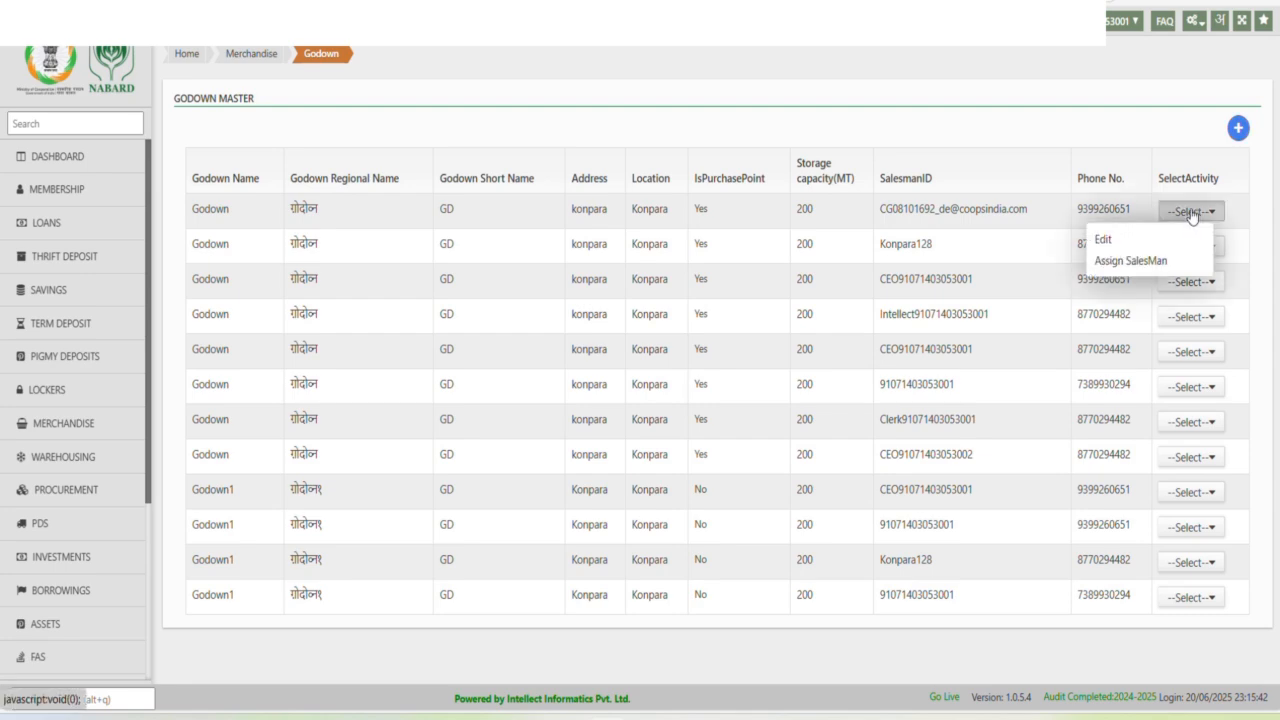
{"action": "left_click", "coordinate": [1146, 271]}
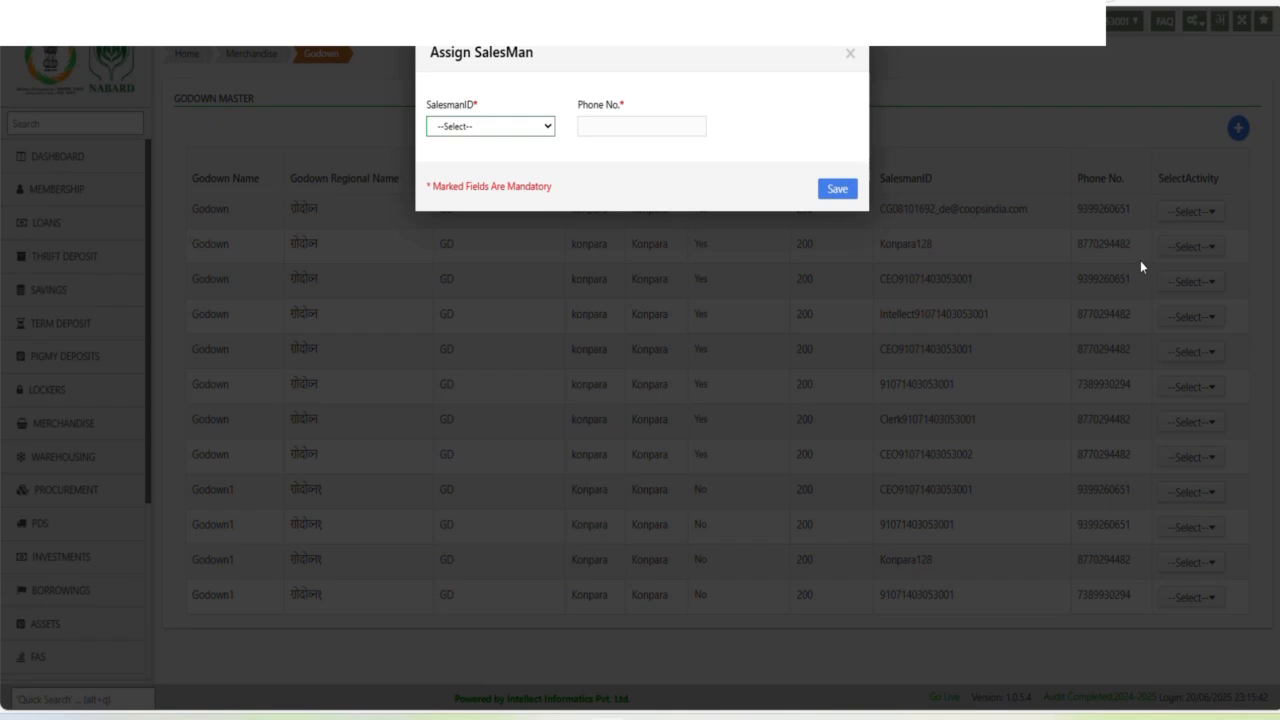
{"action": "left_click", "coordinate": [509, 127]}
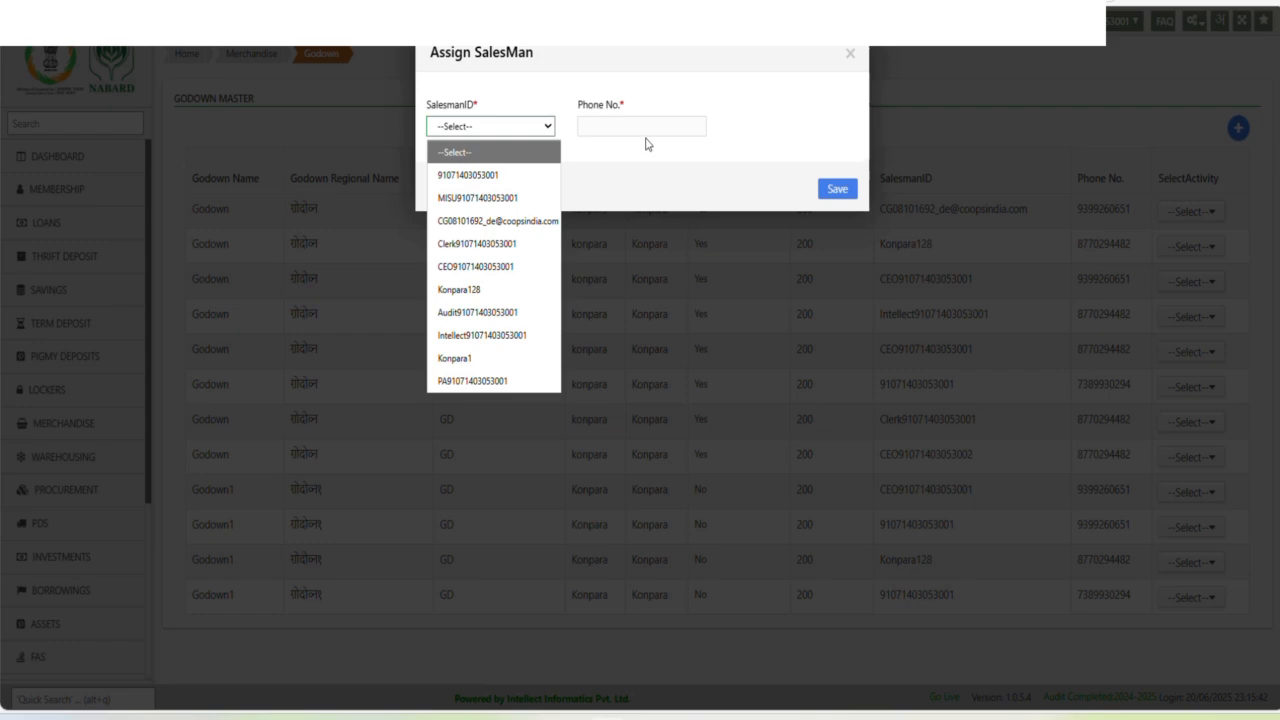
{"action": "left_click", "coordinate": [814, 120]}
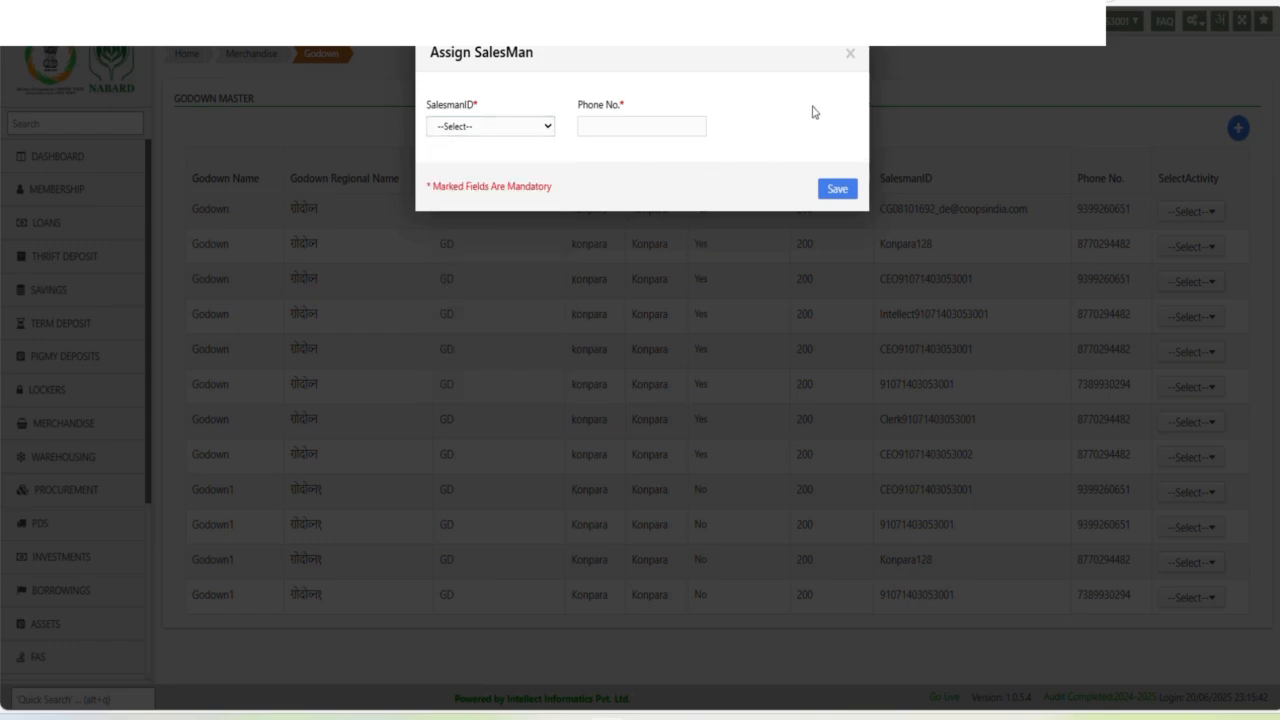
{"action": "left_click", "coordinate": [849, 53]}
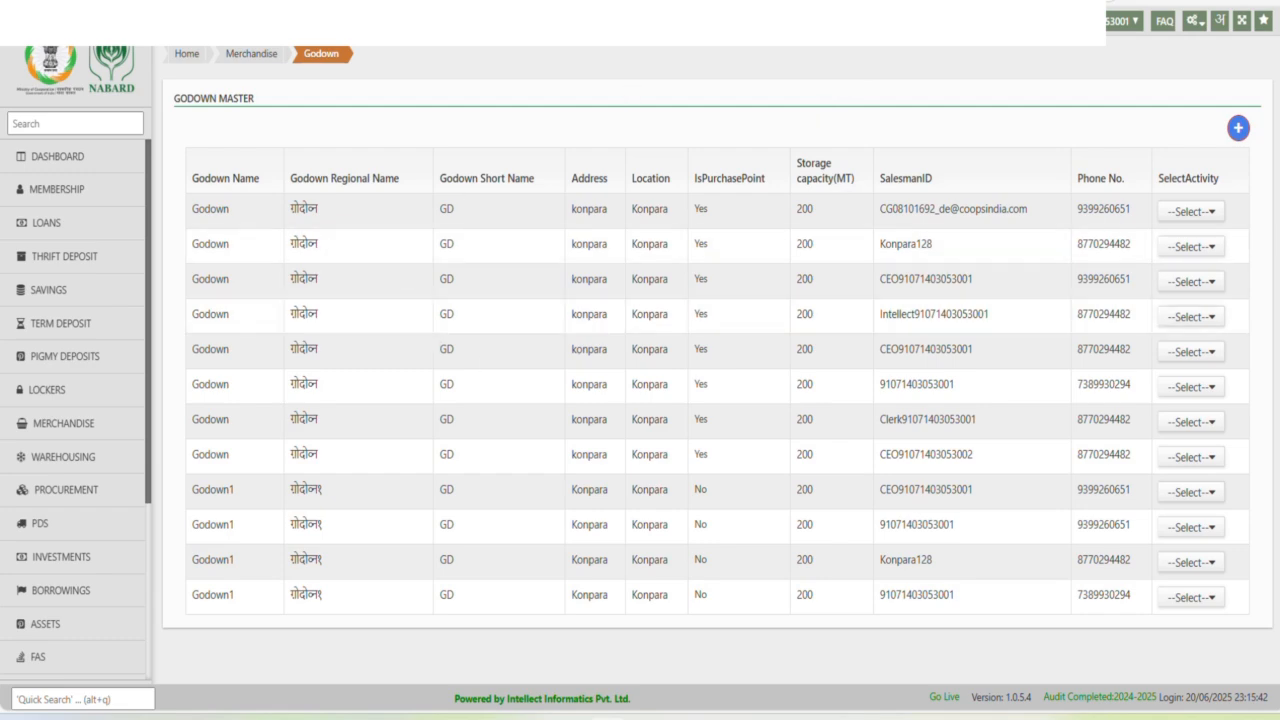
Step: Open the Assign HSN Codes page in the Merchandise configuration and look through its item list
{"action": "left_click", "coordinate": [1193, 22]}
{"action": "mouse_move", "coordinate": [1092, 316]}
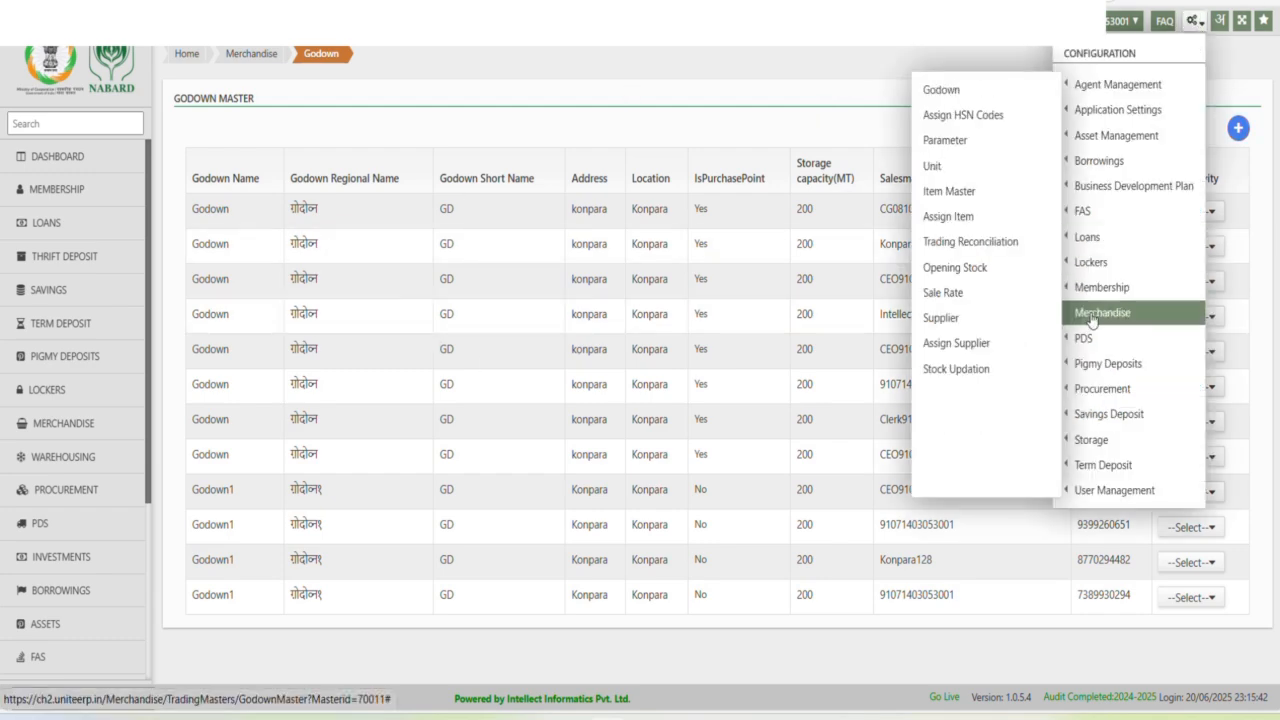
{"action": "left_click", "coordinate": [943, 117]}
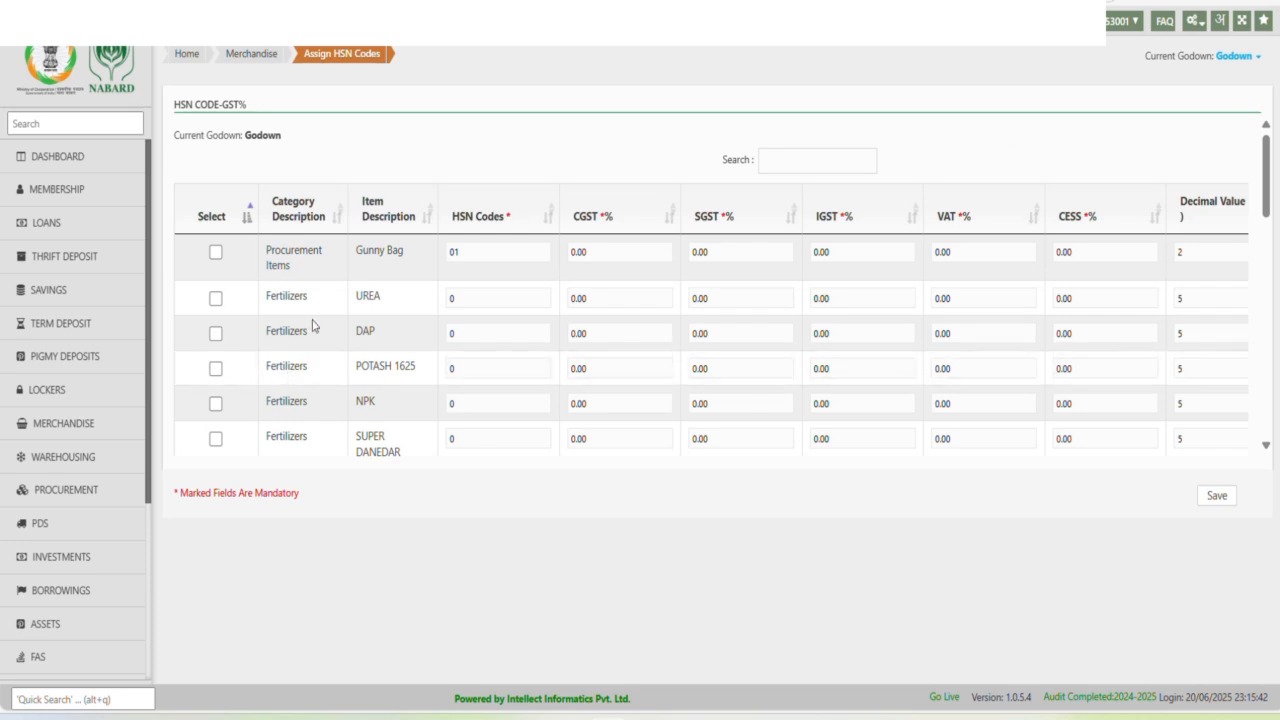
{"action": "scroll", "coordinate": [312, 326], "scroll_direction": "down", "scroll_amount": 10}
{"action": "scroll", "coordinate": [312, 326], "scroll_direction": "up", "scroll_amount": 10}
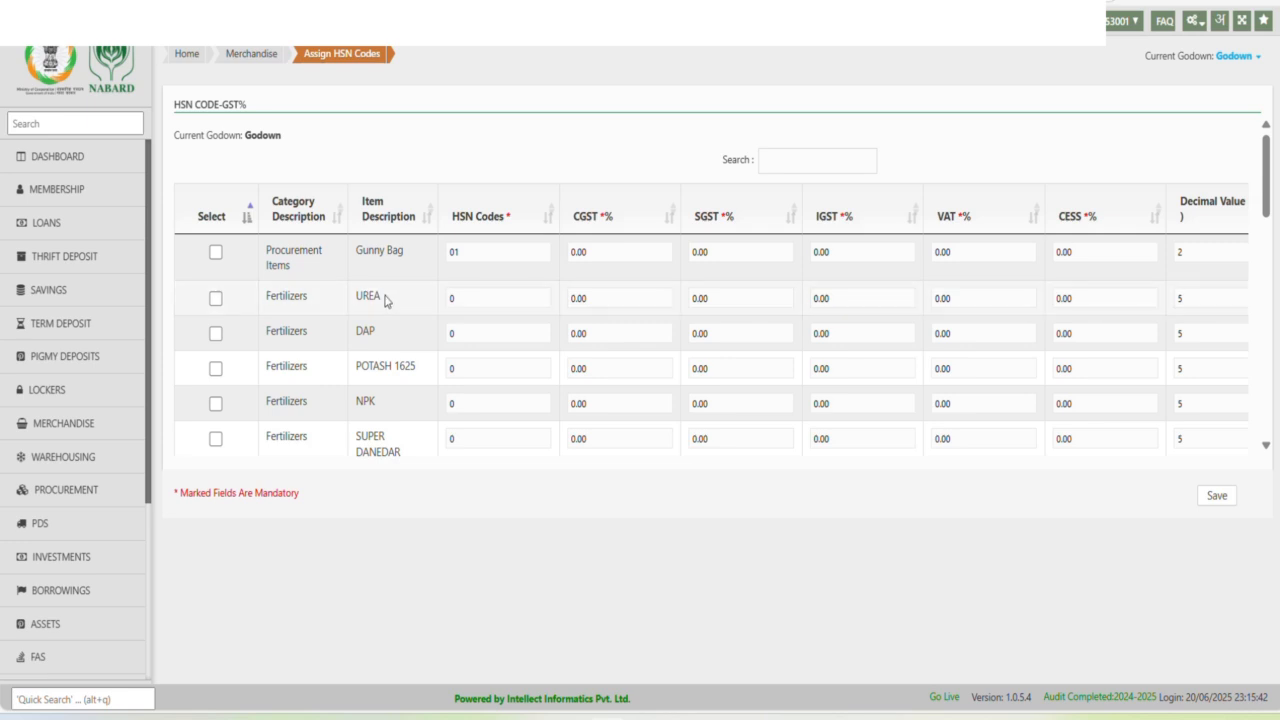
Step: Select the UREA fertilizer row and set its CGST rate to 0
{"action": "left_click", "coordinate": [215, 300]}
{"action": "left_click_drag", "start_coordinate": [356, 304], "coordinate": [440, 309]}
{"action": "left_click", "coordinate": [466, 300]}
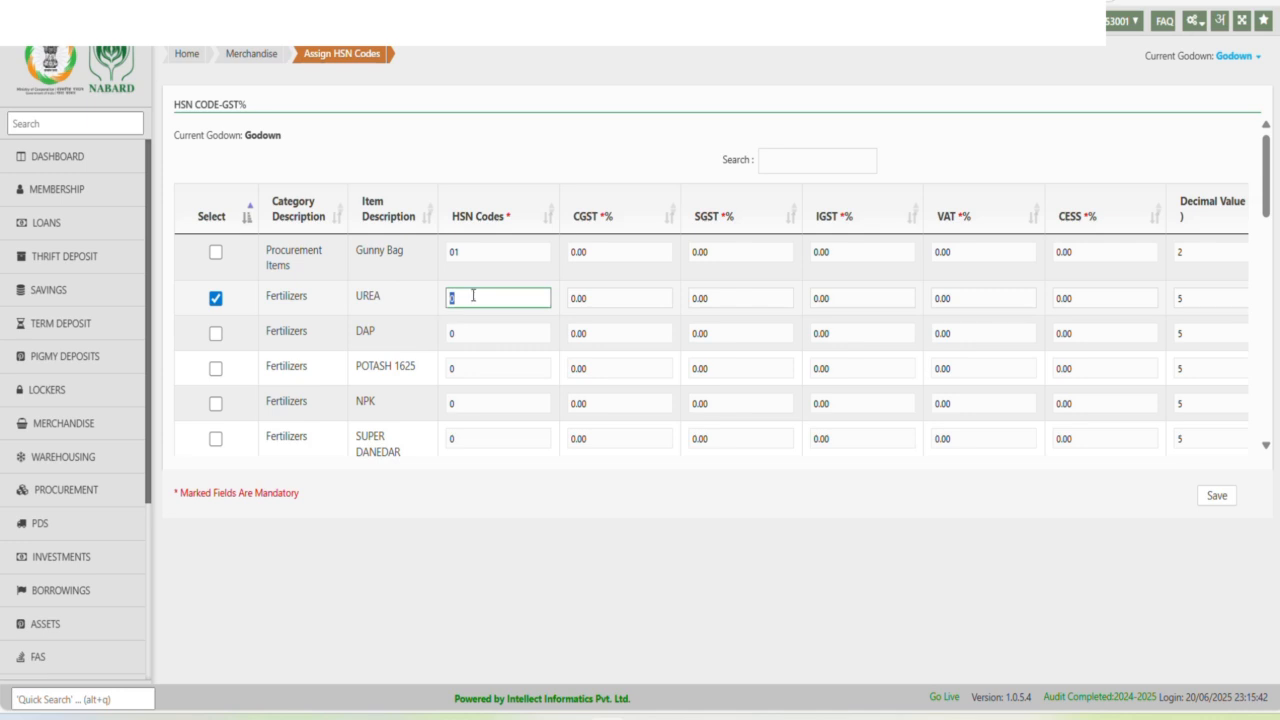
{"action": "left_click", "coordinate": [601, 298]}
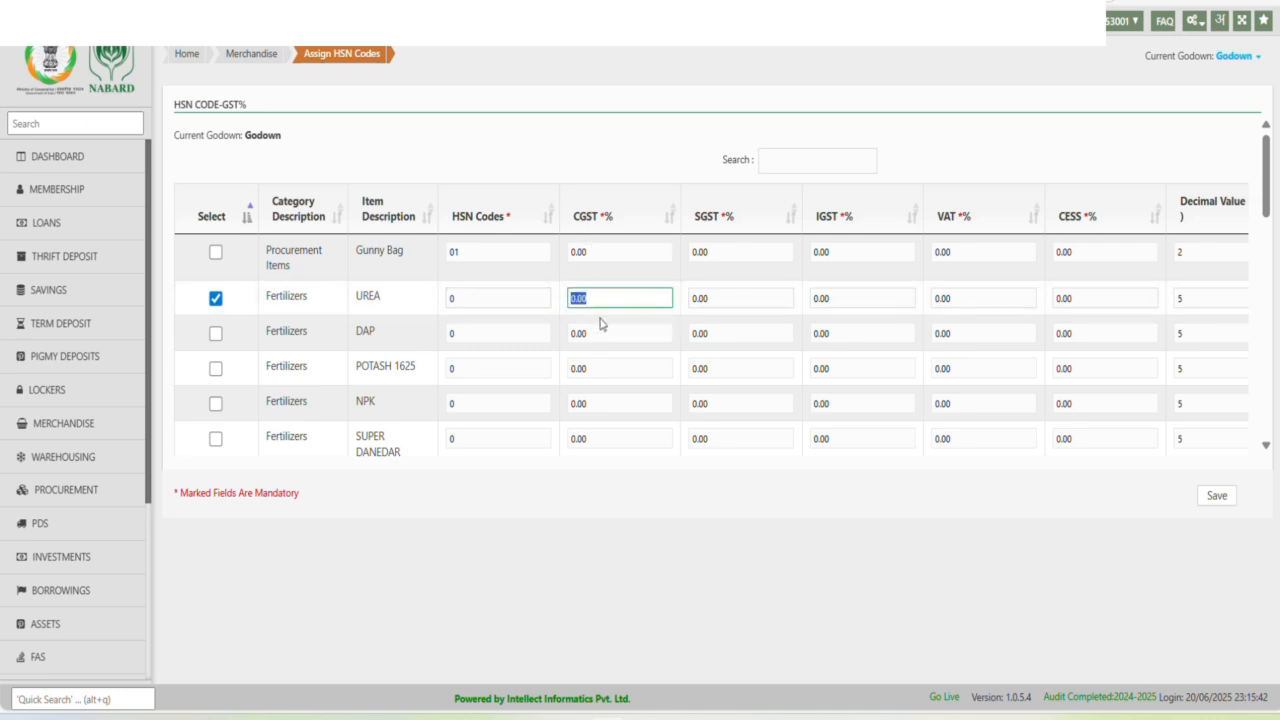
{"action": "type", "text": "0"}
{"action": "left_click", "coordinate": [641, 408]}
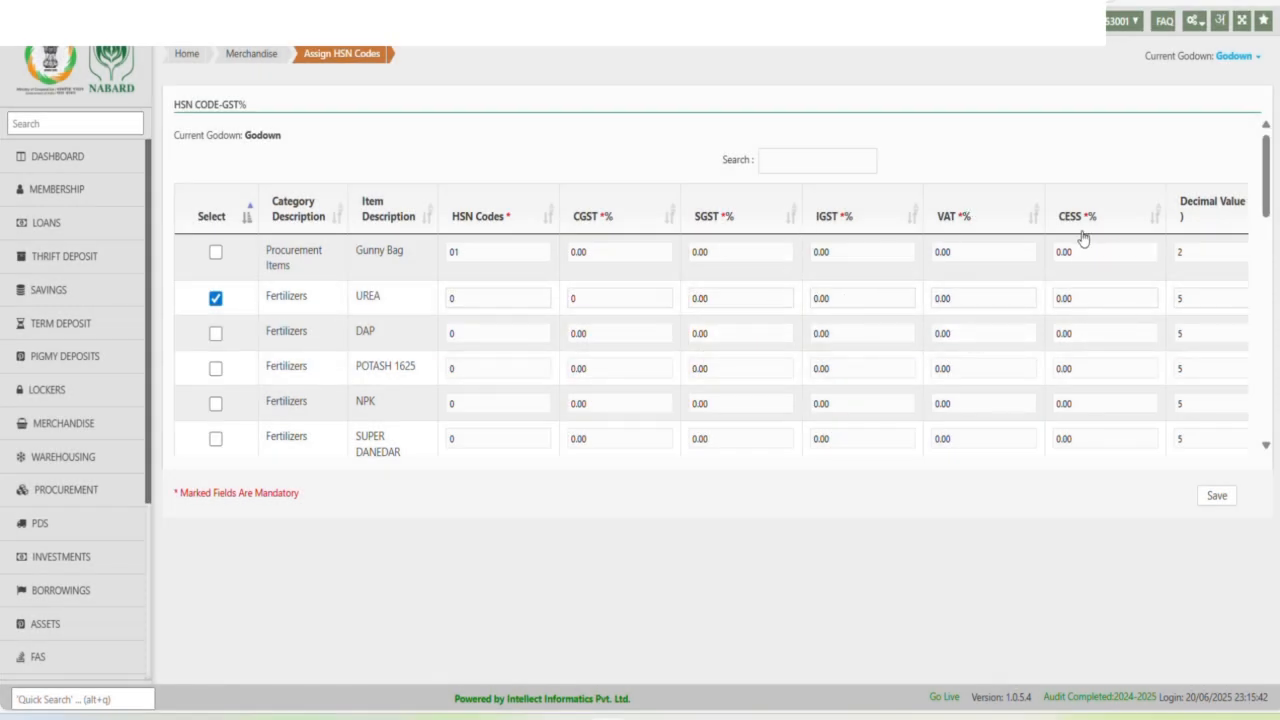
Step: Inspect the Decimal Value fields of the Gunny Bag and UREA items, and deselect the UREA row
{"action": "left_click", "coordinate": [1191, 298]}
{"action": "double_click", "coordinate": [1188, 251]}
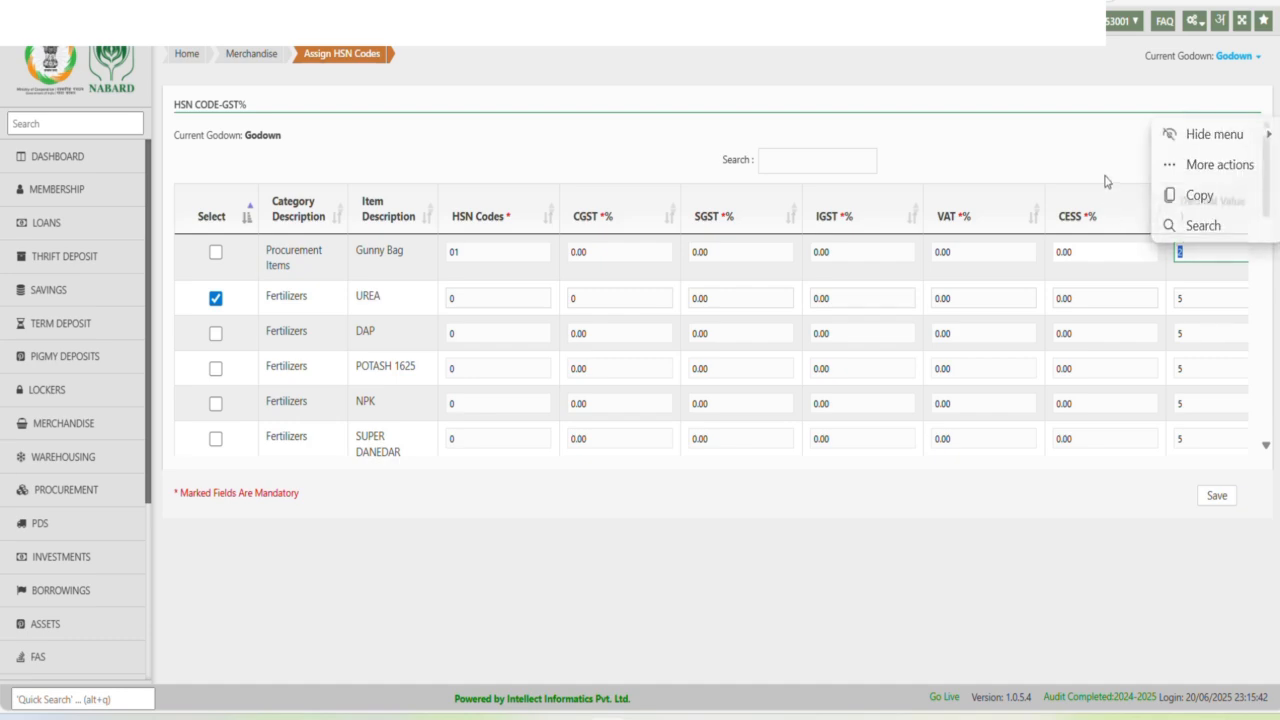
{"action": "left_click", "coordinate": [1106, 180]}
{"action": "left_click", "coordinate": [1189, 298]}
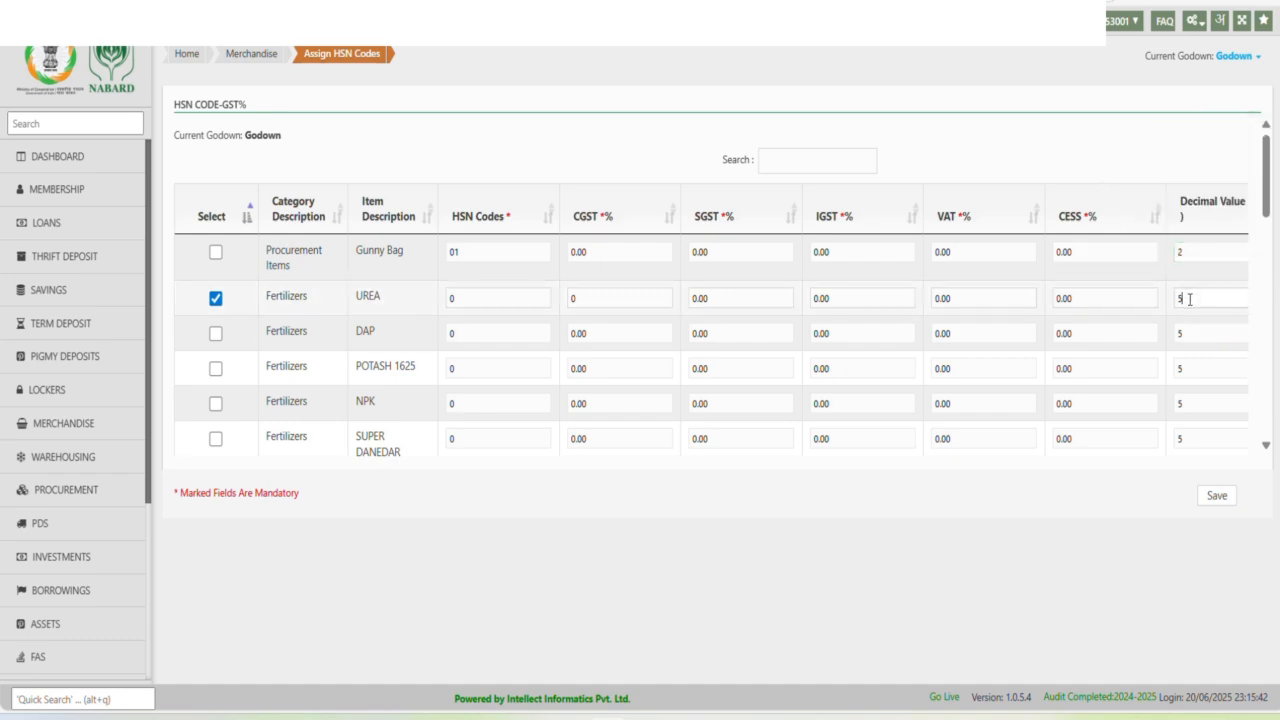
{"action": "left_click_drag", "start_coordinate": [1189, 298], "coordinate": [1164, 306]}
{"action": "left_click", "coordinate": [215, 298]}
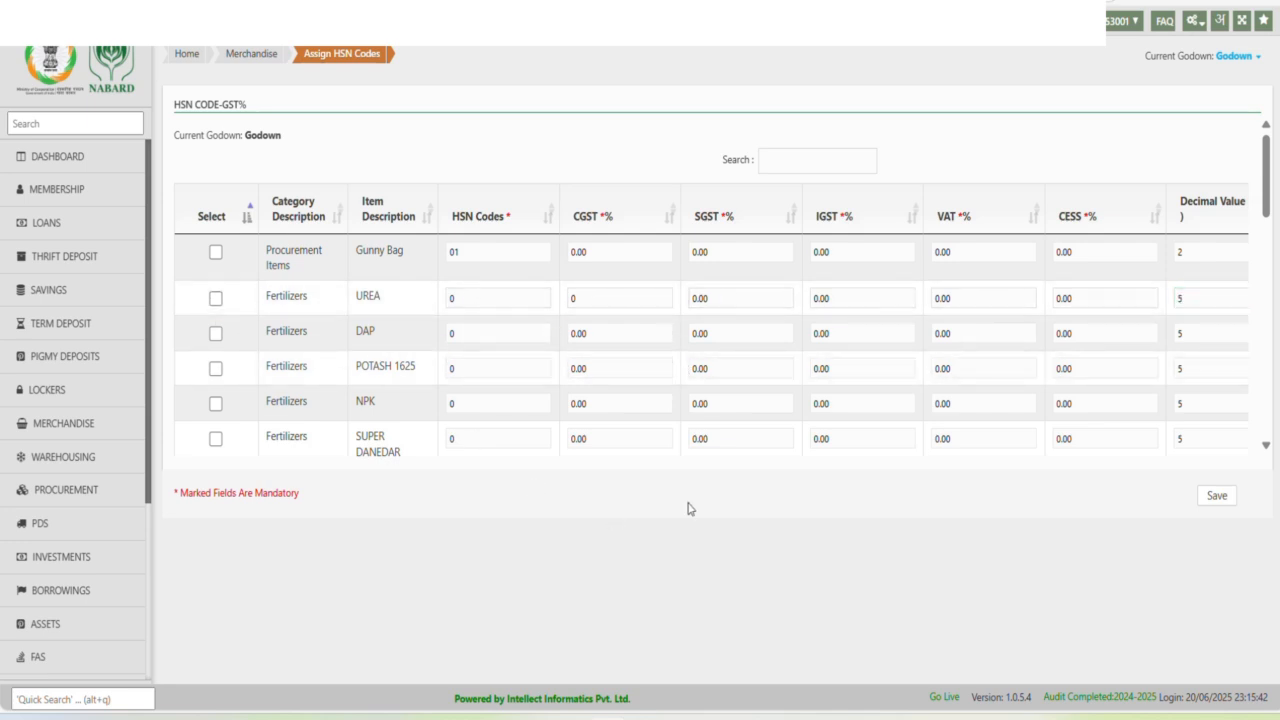
Step: Open the Parameter master page in the Merchandise configuration
{"action": "left_click", "coordinate": [1194, 20]}
{"action": "mouse_move", "coordinate": [1100, 313]}
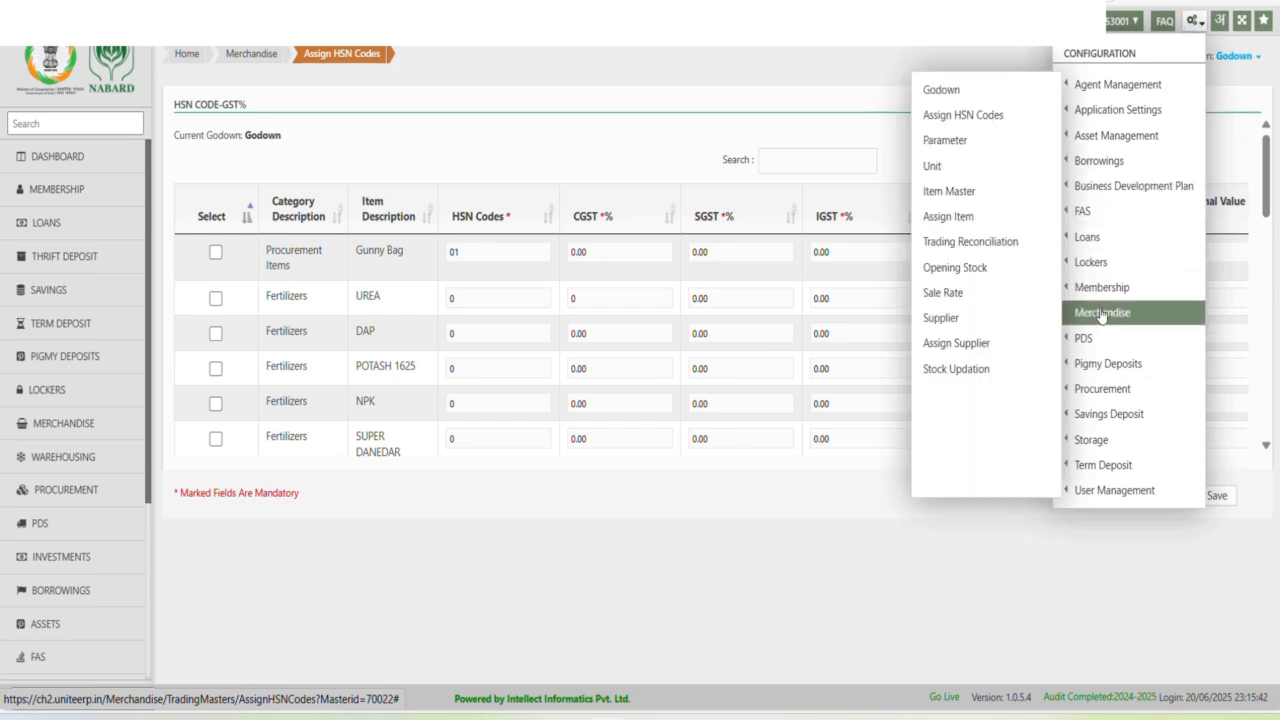
{"action": "left_click", "coordinate": [931, 148]}
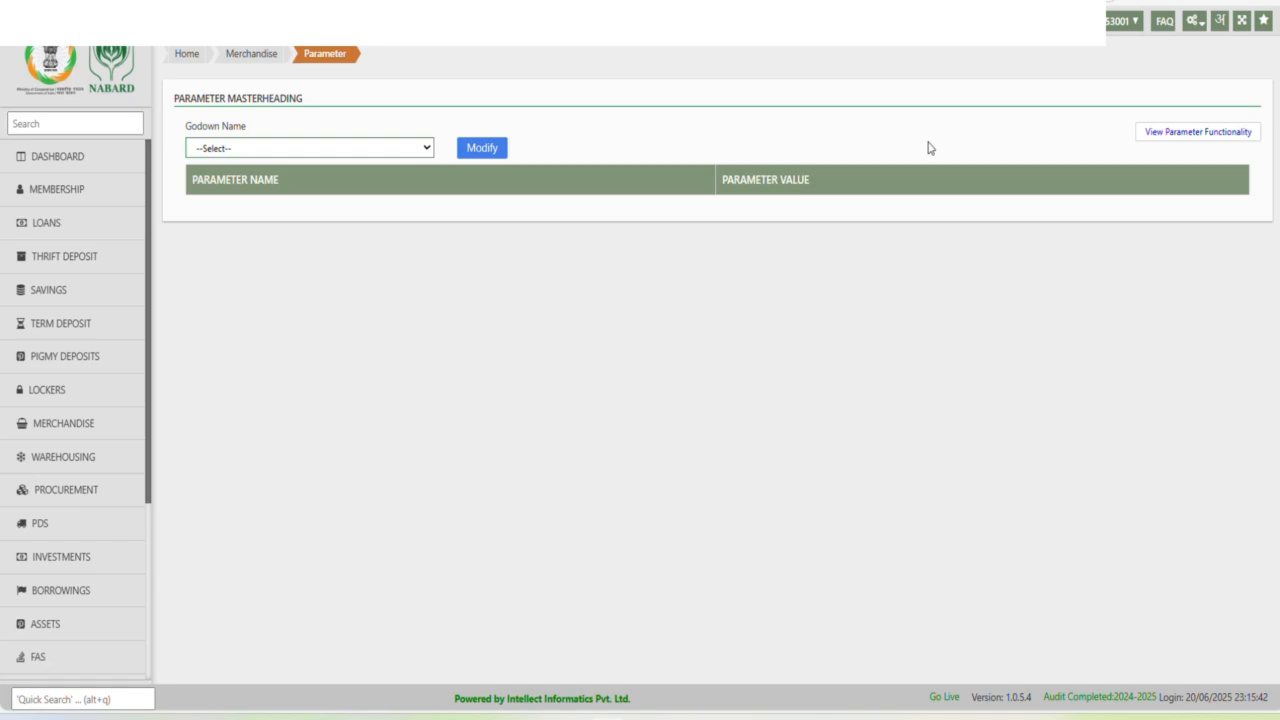
Step: Choose Godown as the godown name and open its parameter list for modification
{"action": "left_click", "coordinate": [360, 150]}
{"action": "left_click", "coordinate": [289, 197]}
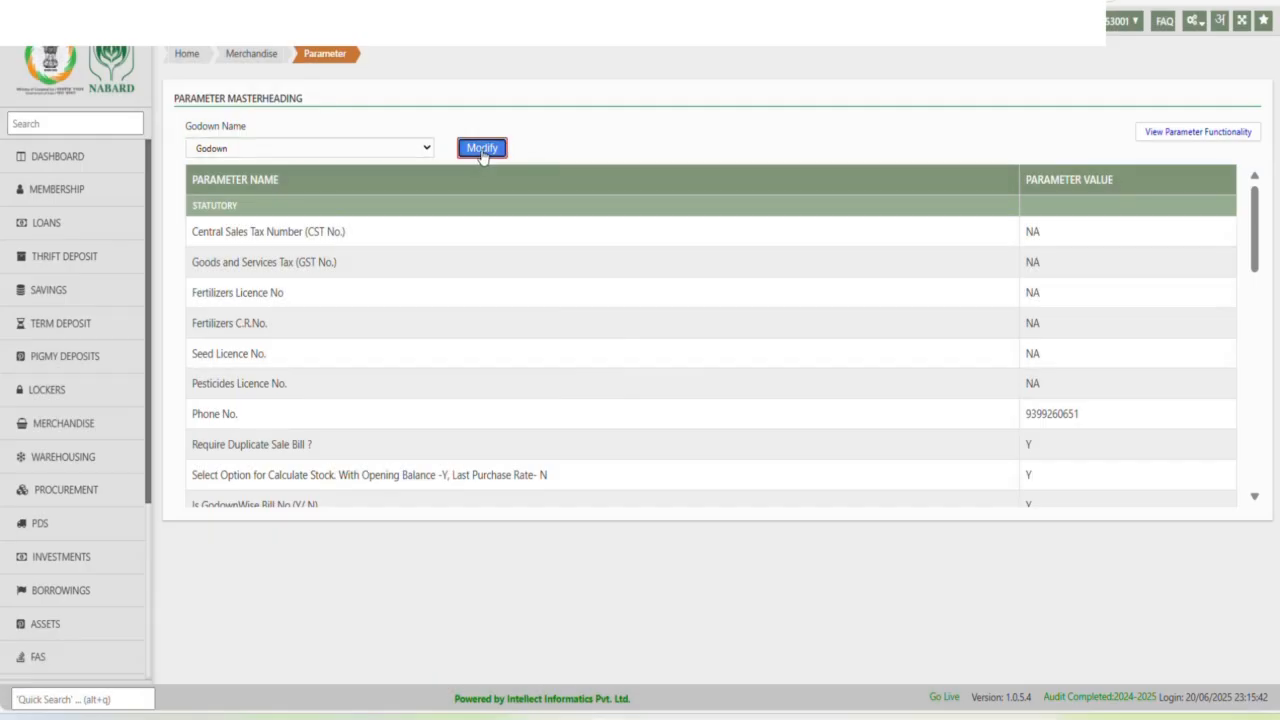
{"action": "left_click", "coordinate": [480, 152]}
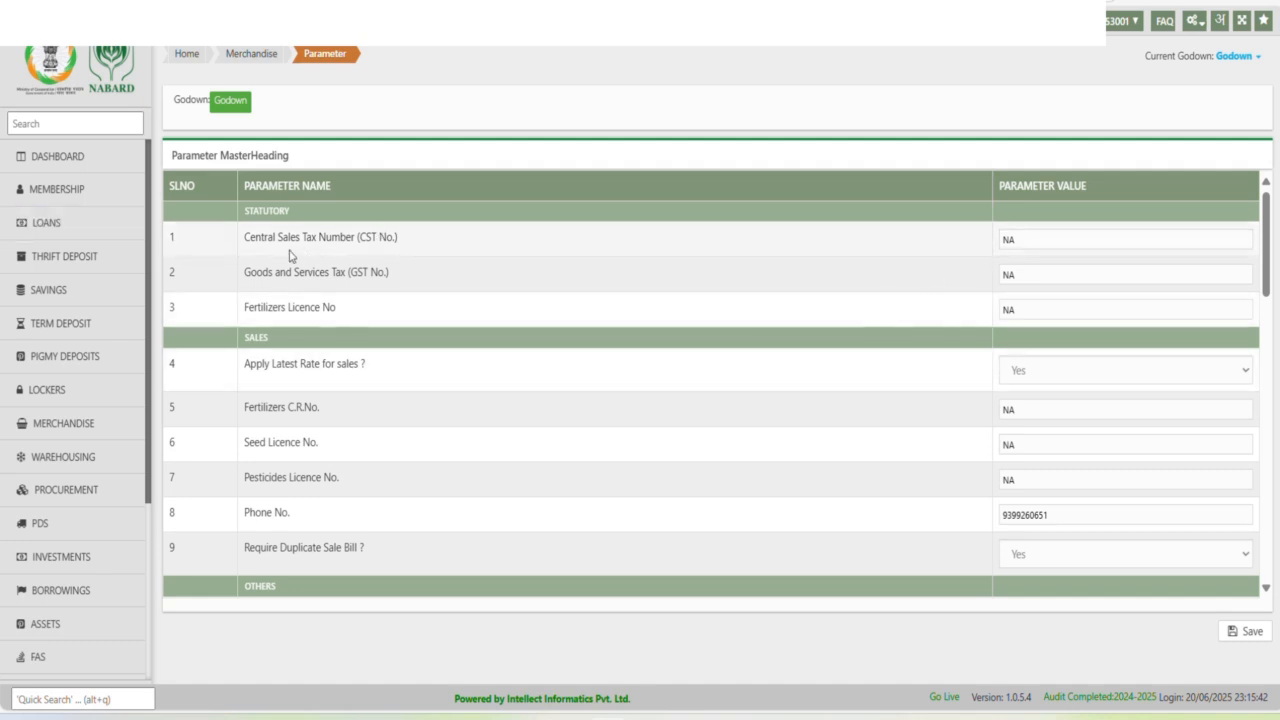
Step: Review the Statutory parameters for the CST number, GST number and fertilizers licence number, along with their value fields
{"action": "left_click_drag", "start_coordinate": [243, 240], "coordinate": [377, 240]}
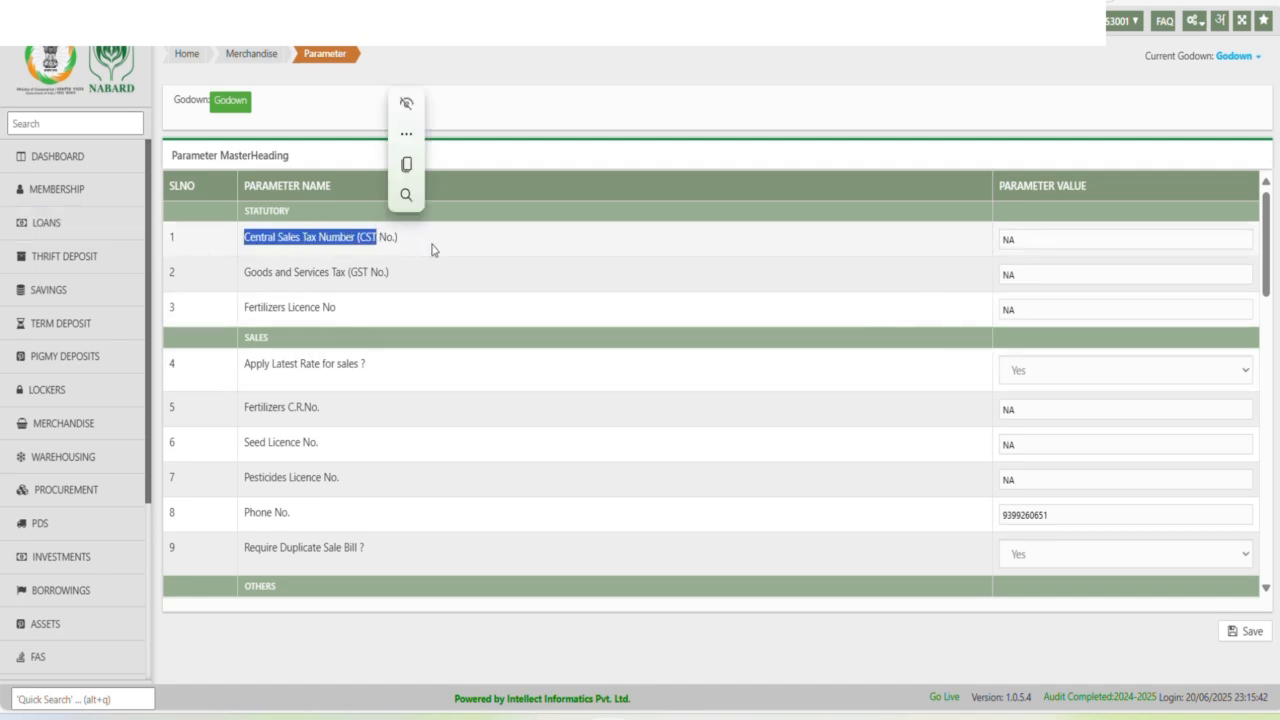
{"action": "left_click", "coordinate": [432, 249]}
{"action": "left_click", "coordinate": [1018, 239]}
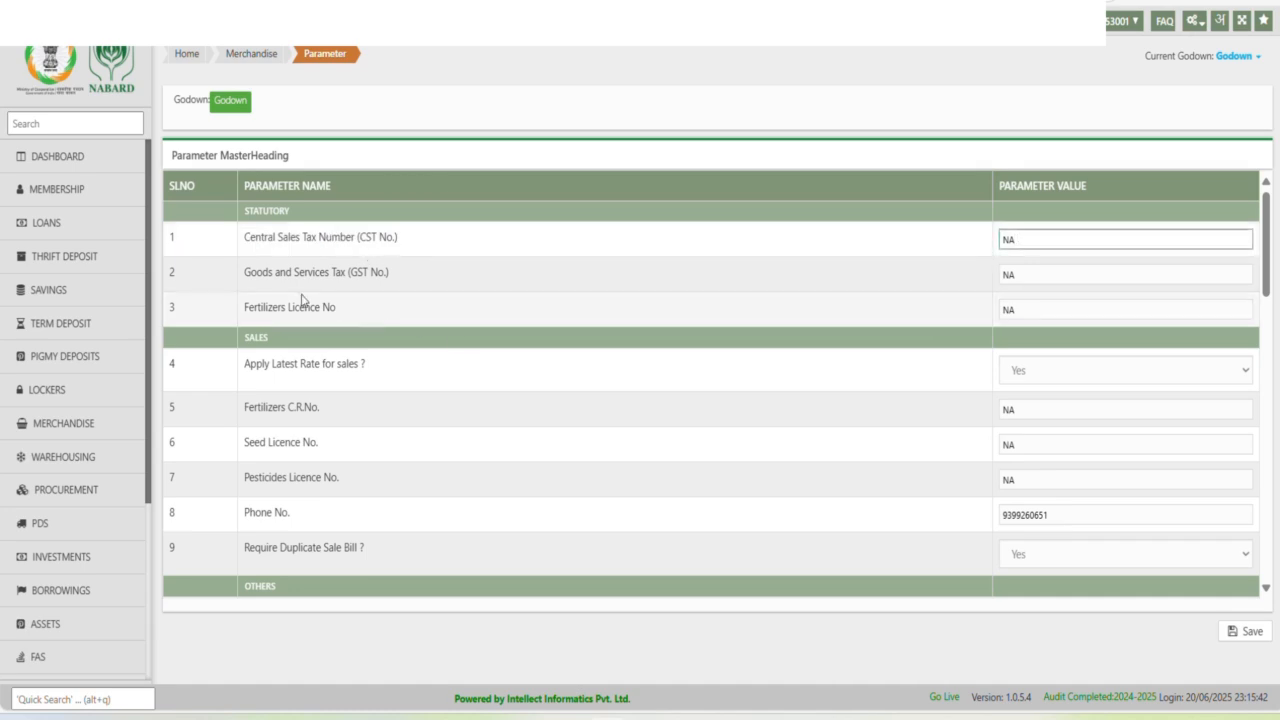
{"action": "left_click", "coordinate": [277, 278]}
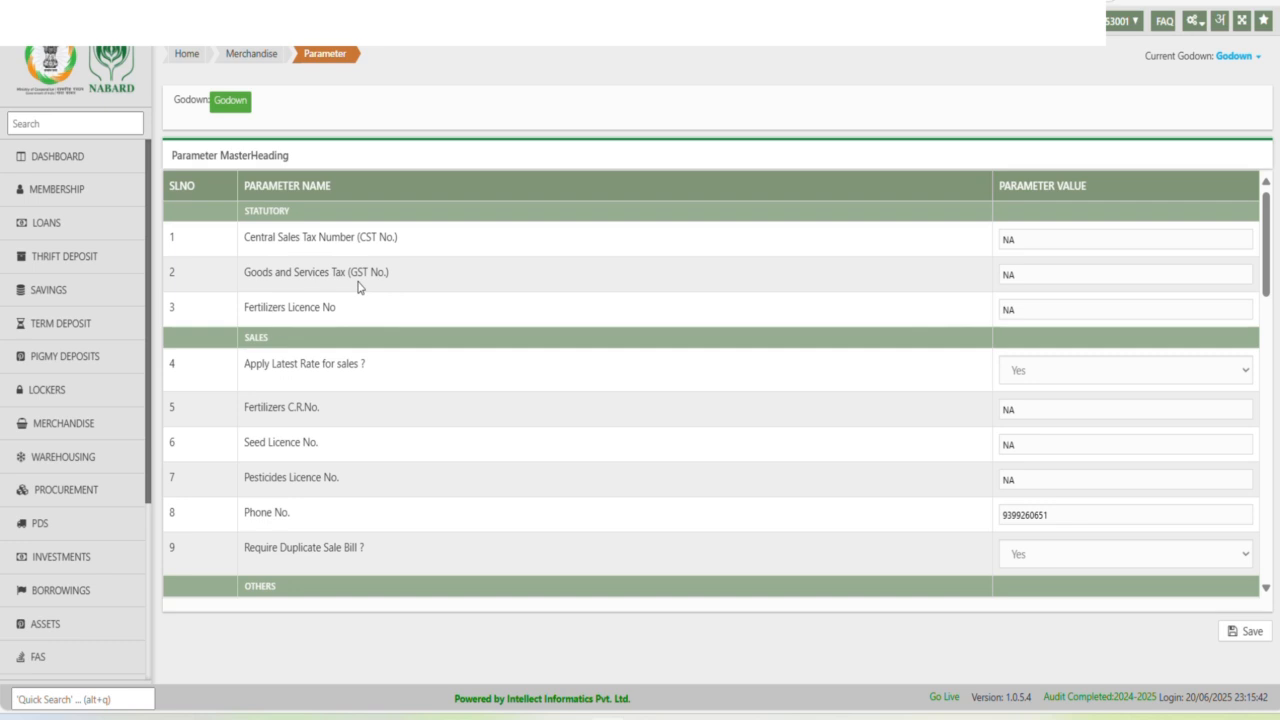
{"action": "left_click_drag", "start_coordinate": [1024, 310], "coordinate": [974, 280]}
{"action": "left_click_drag", "start_coordinate": [1018, 240], "coordinate": [975, 247]}
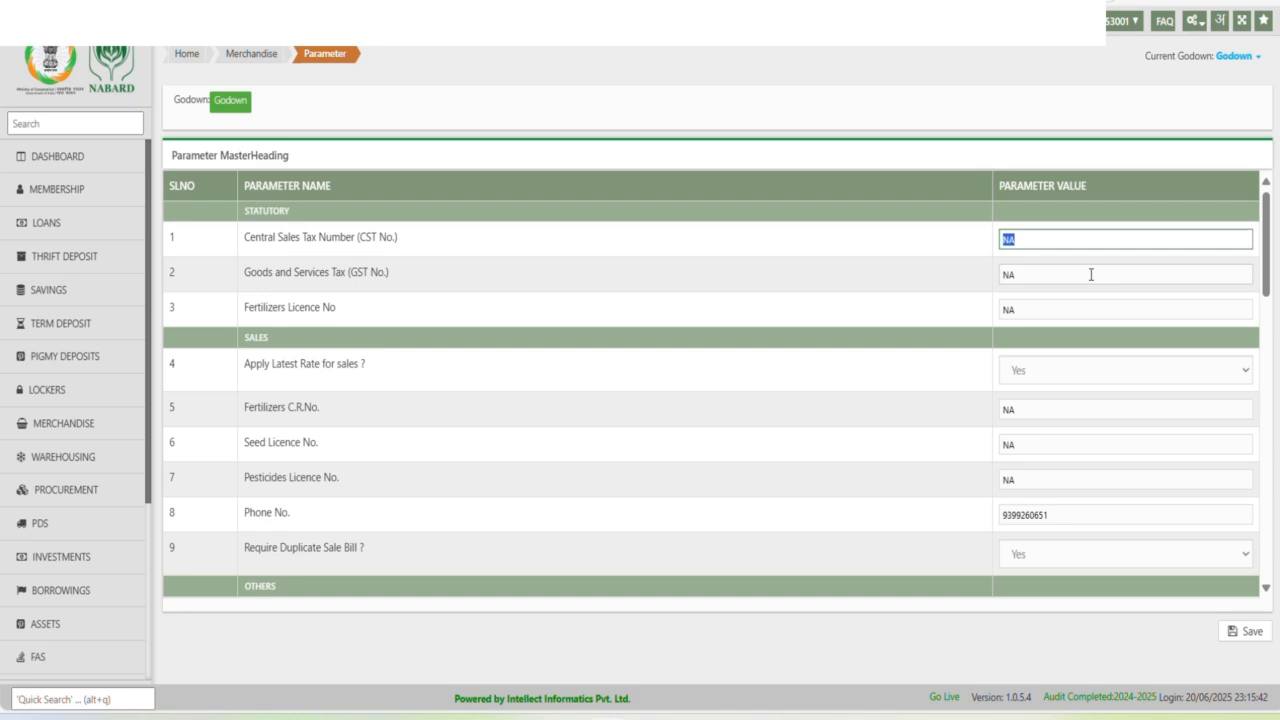
Step: Check the options for Apply Latest Rate for sales in the Sales section and set it to No
{"action": "scroll", "coordinate": [386, 354], "scroll_direction": "down", "scroll_amount": 1}
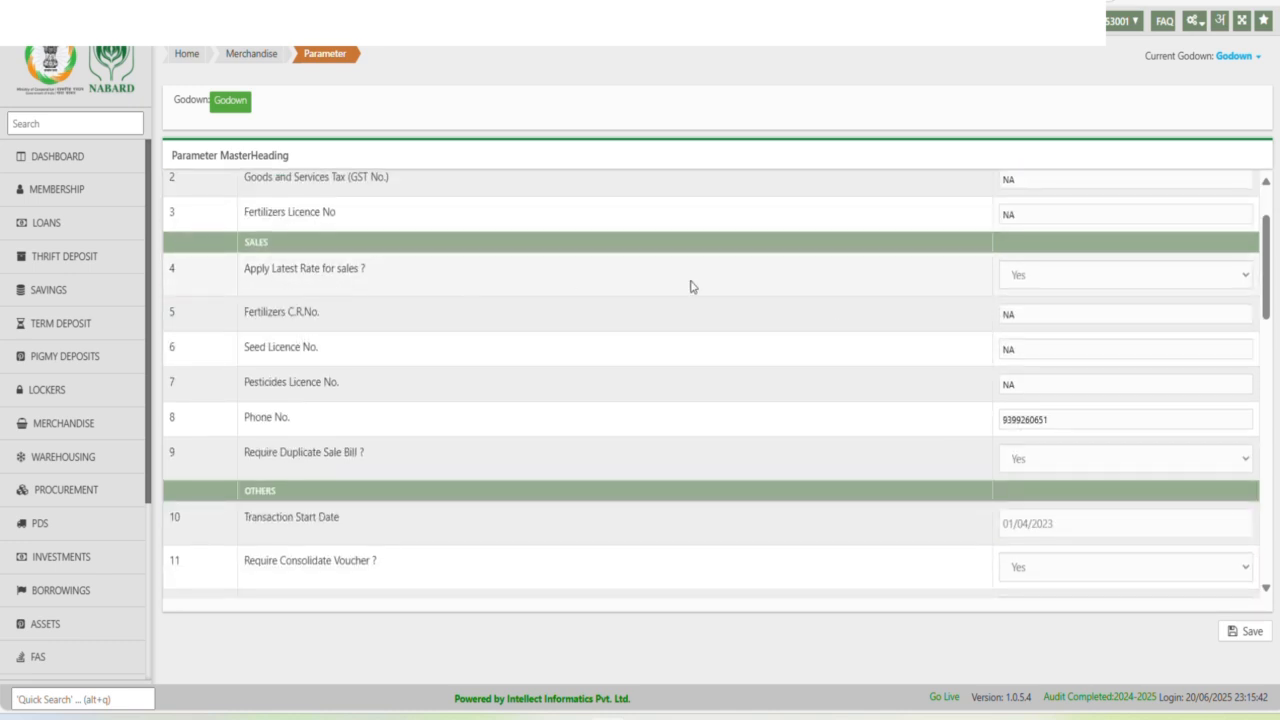
{"action": "left_click", "coordinate": [1016, 280]}
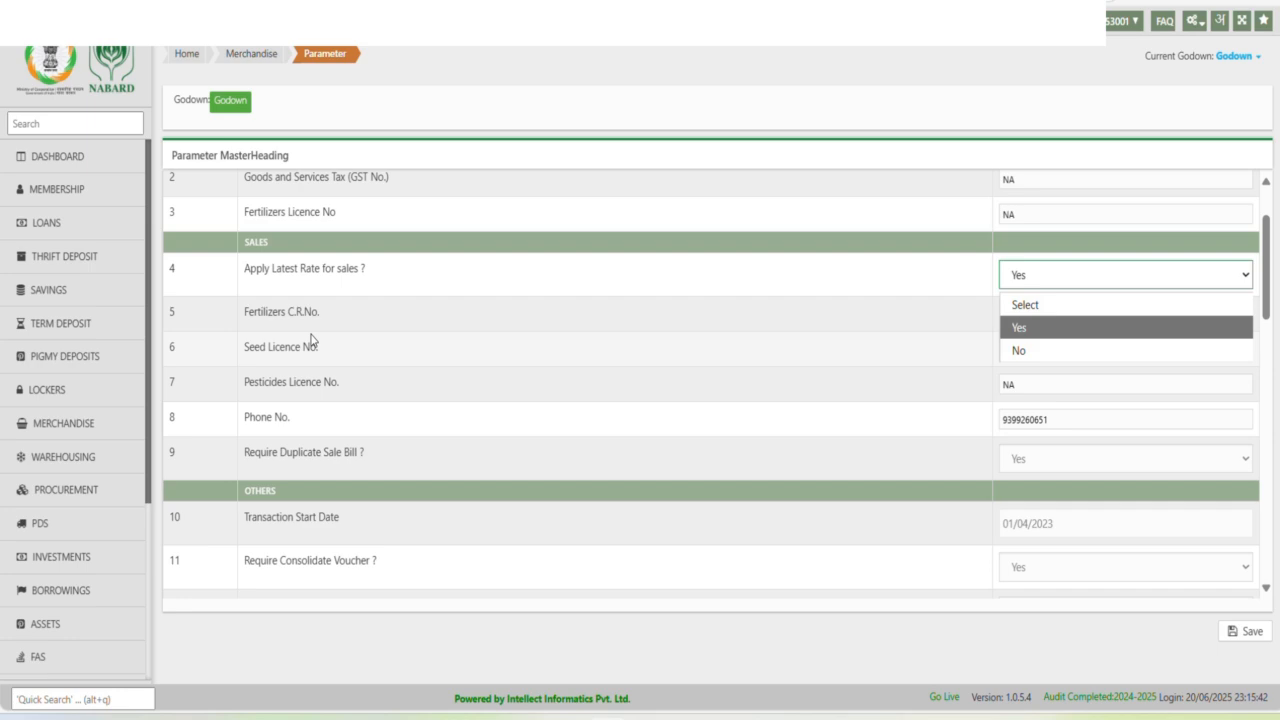
{"action": "left_click", "coordinate": [944, 280]}
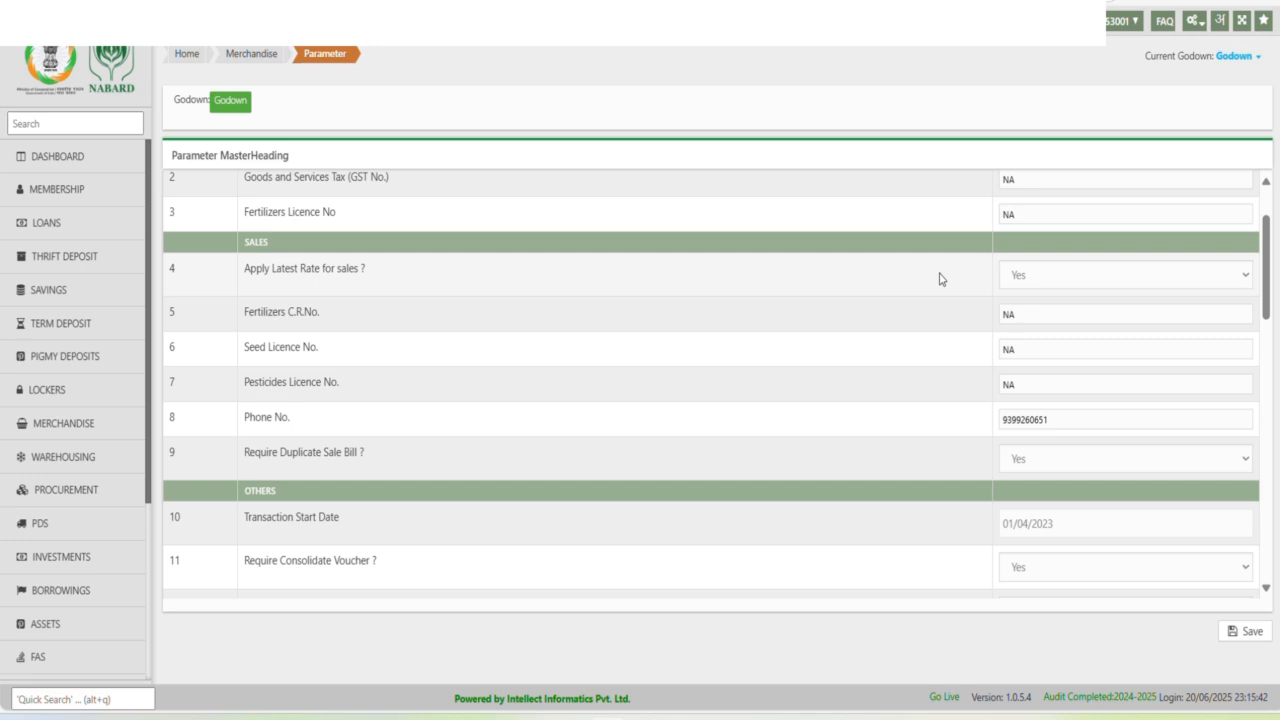
{"action": "left_click", "coordinate": [1020, 276]}
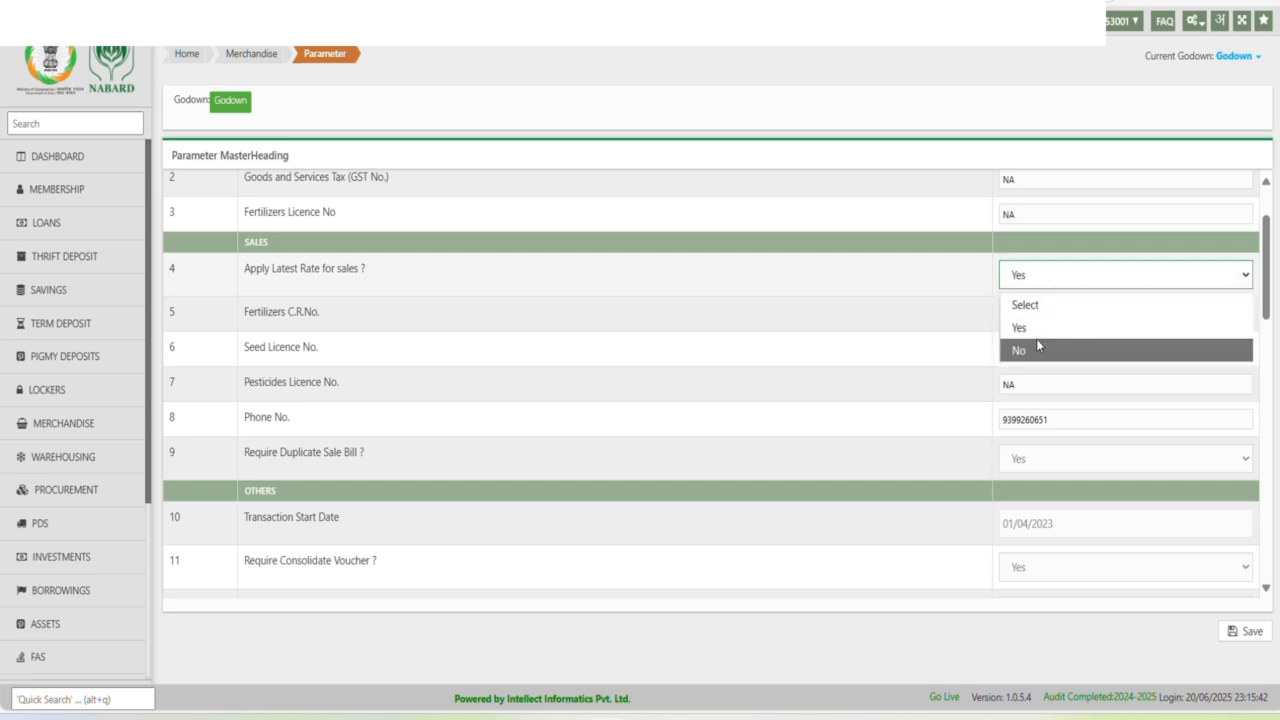
{"action": "left_click", "coordinate": [1035, 352]}
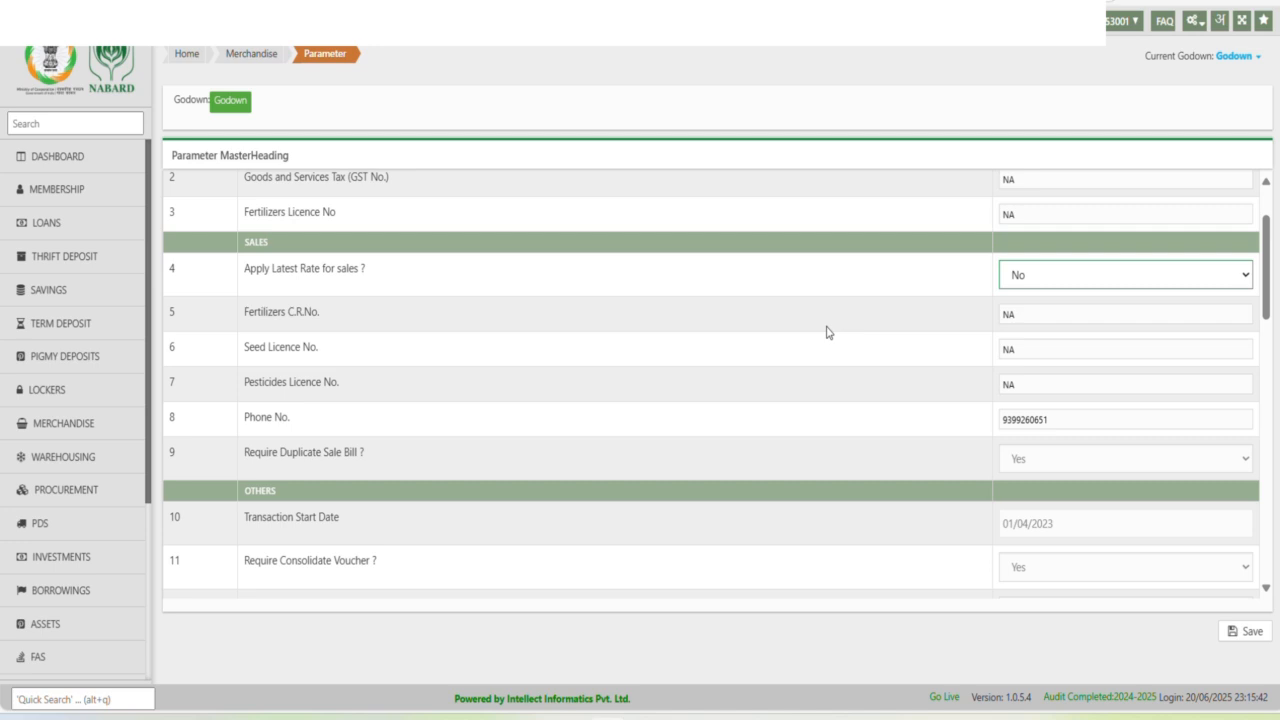
Step: Set the Apply Latest Rate for sales parameter back to Yes
{"action": "left_click", "coordinate": [827, 327]}
{"action": "left_click", "coordinate": [1016, 289]}
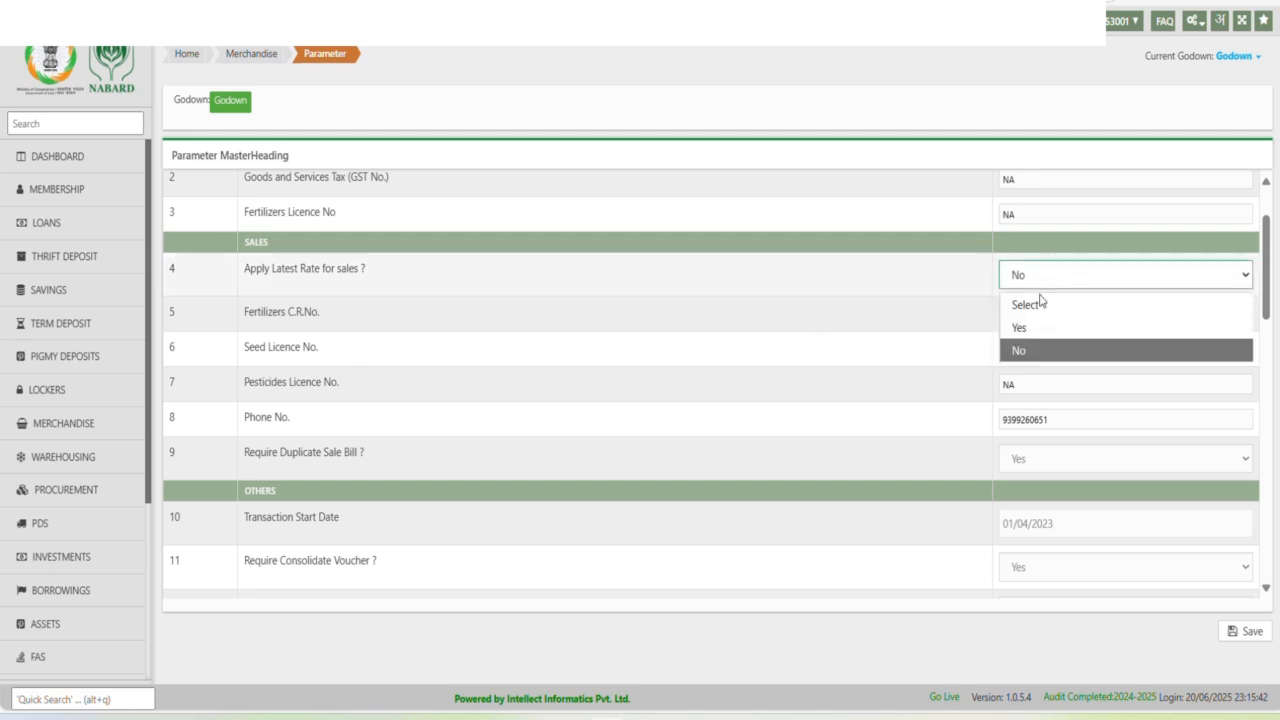
{"action": "left_click", "coordinate": [1040, 325]}
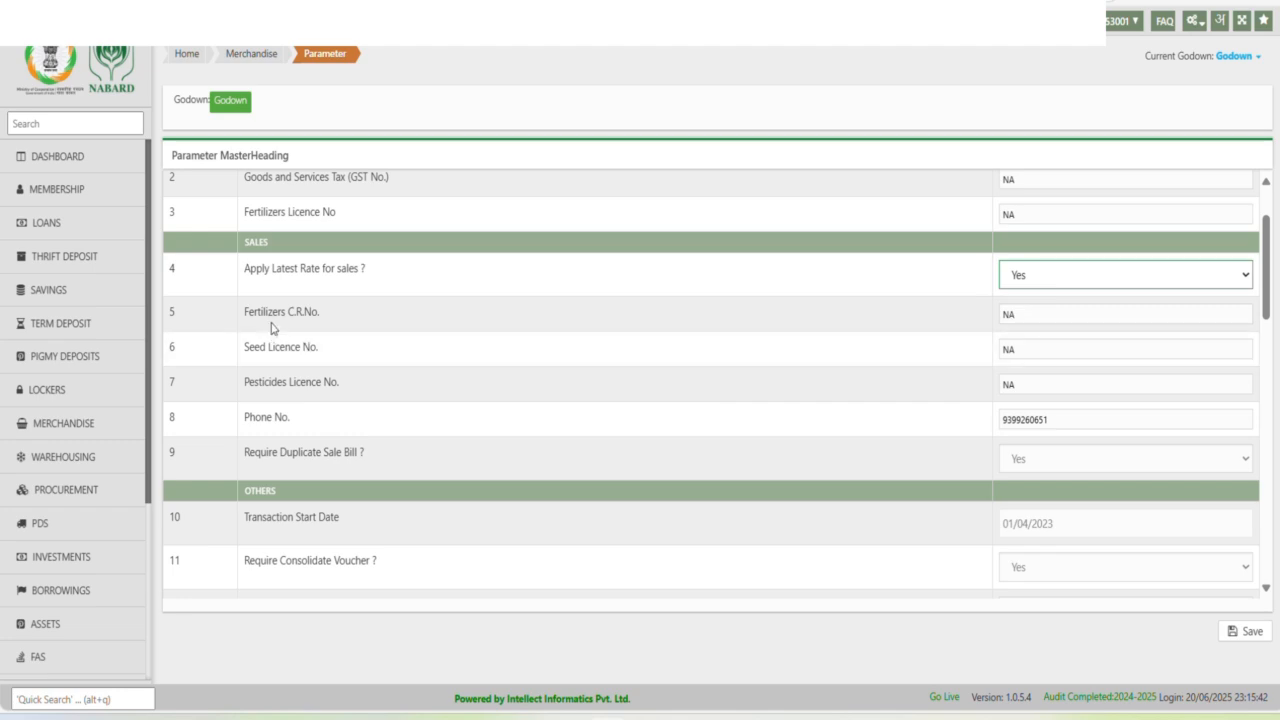
Step: Go through the Sales parameters from Fertilizers C.R.No., Seed Licence No. and Pesticides Licence No. down to Phone No
{"action": "left_click_drag", "start_coordinate": [246, 310], "coordinate": [338, 318]}
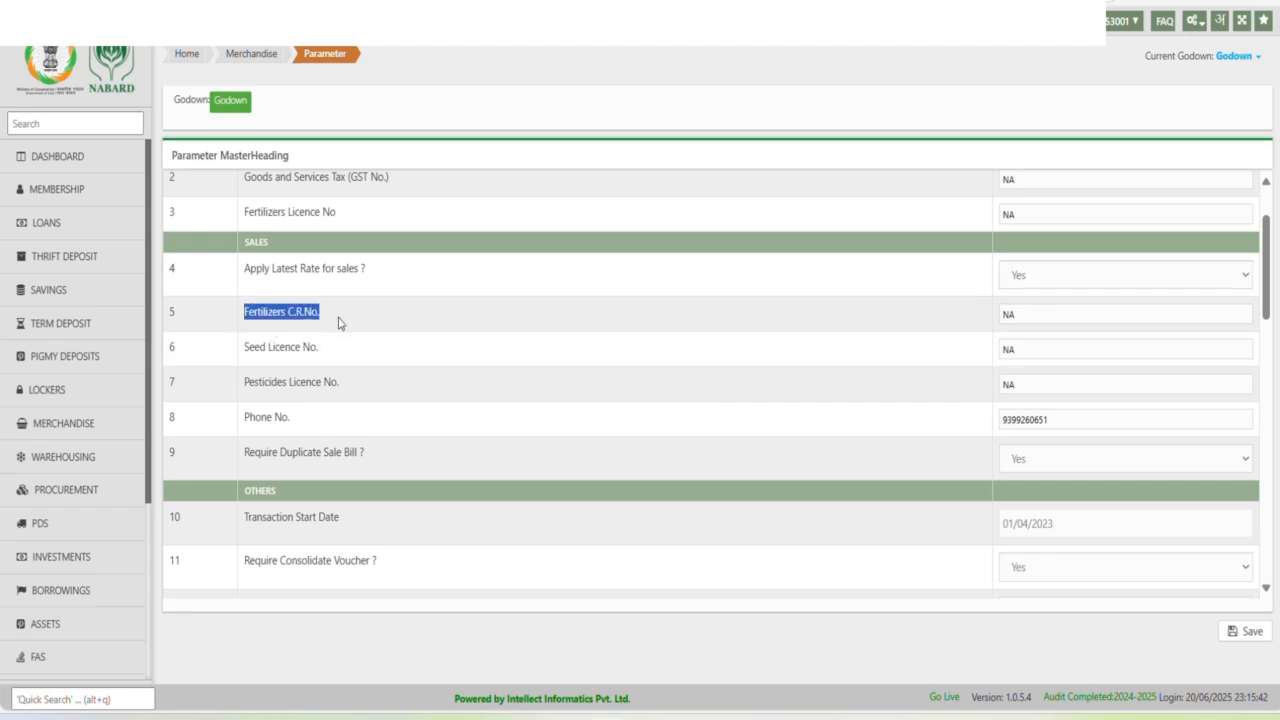
{"action": "left_click", "coordinate": [247, 352]}
{"action": "left_click_drag", "start_coordinate": [246, 352], "coordinate": [349, 362]}
{"action": "left_click_drag", "start_coordinate": [245, 384], "coordinate": [388, 389]}
{"action": "left_click_drag", "start_coordinate": [265, 420], "coordinate": [269, 443]}
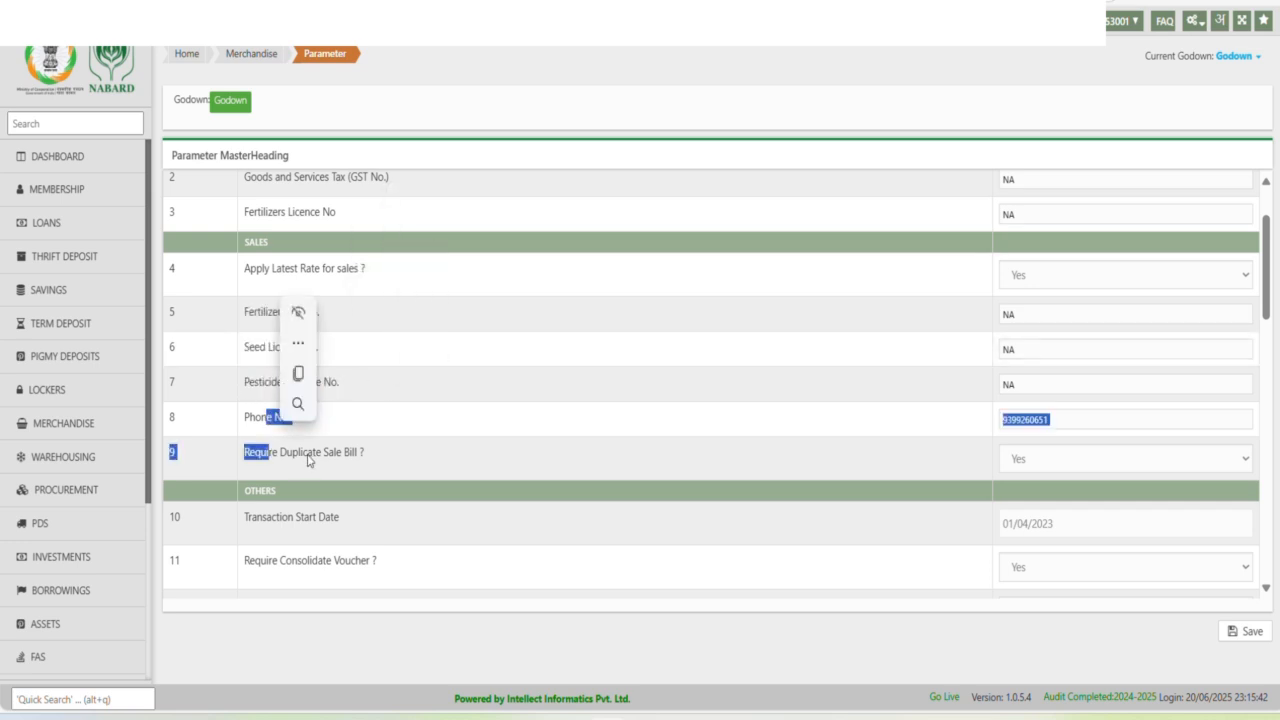
{"action": "left_click", "coordinate": [337, 449]}
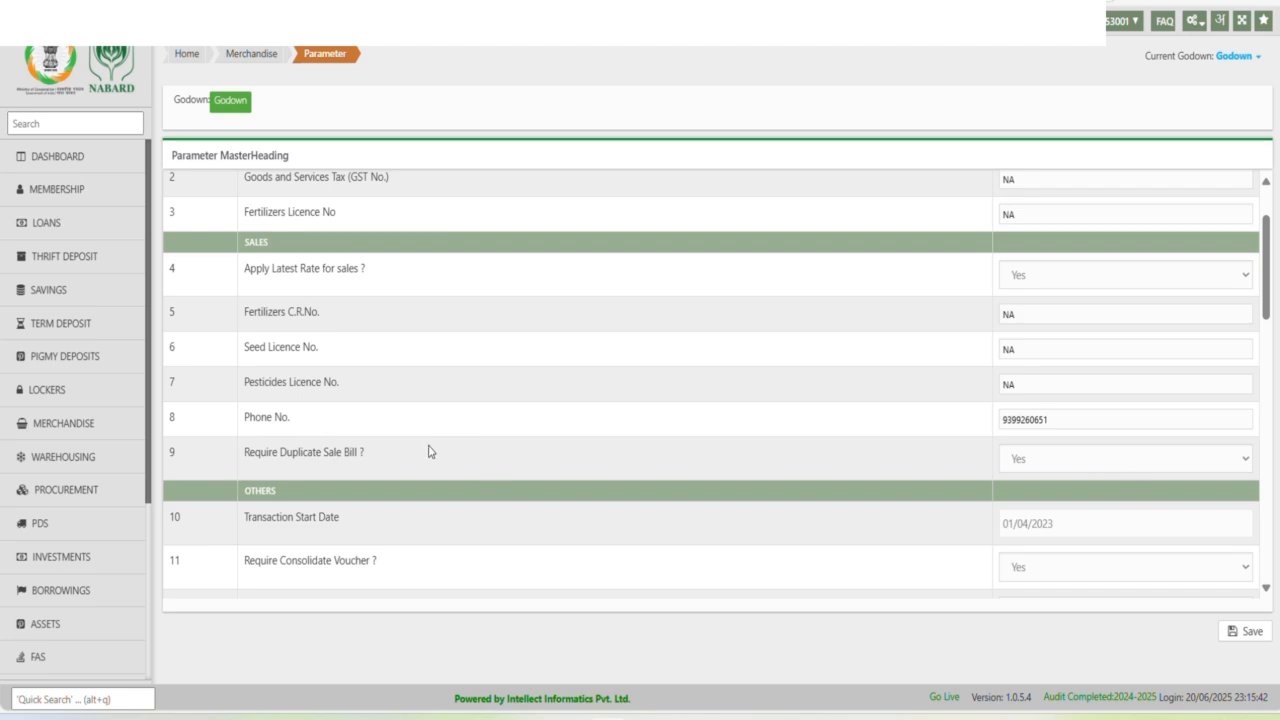
Step: Switch the Require Duplicate Sale Bill parameter to No and back to Yes
{"action": "left_click", "coordinate": [1025, 463]}
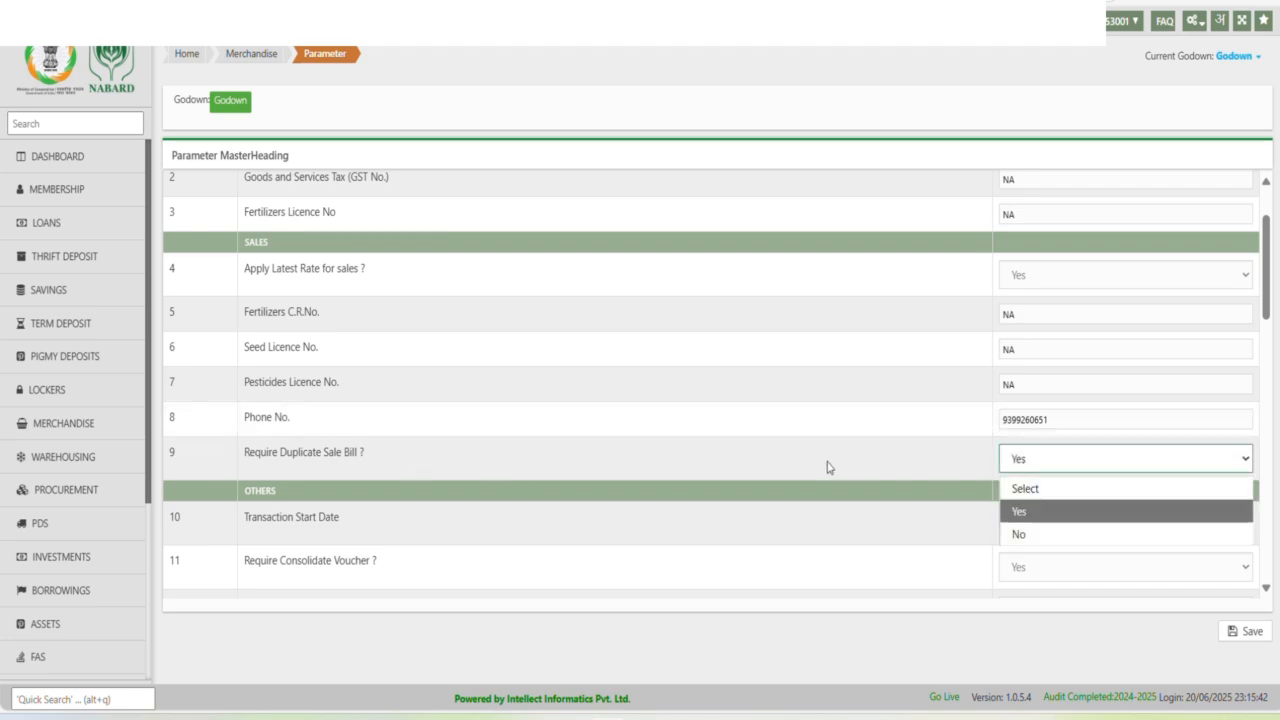
{"action": "left_click", "coordinate": [1090, 512]}
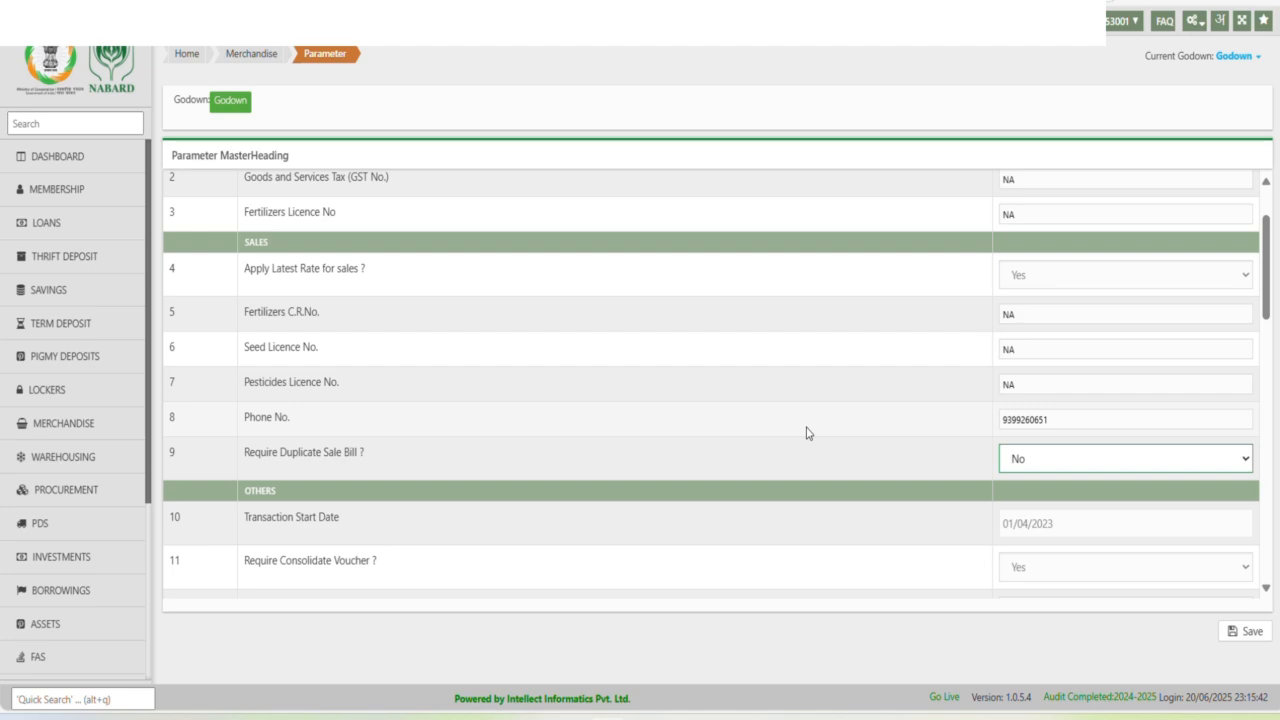
{"action": "left_click", "coordinate": [1047, 462]}
{"action": "left_click", "coordinate": [1013, 516]}
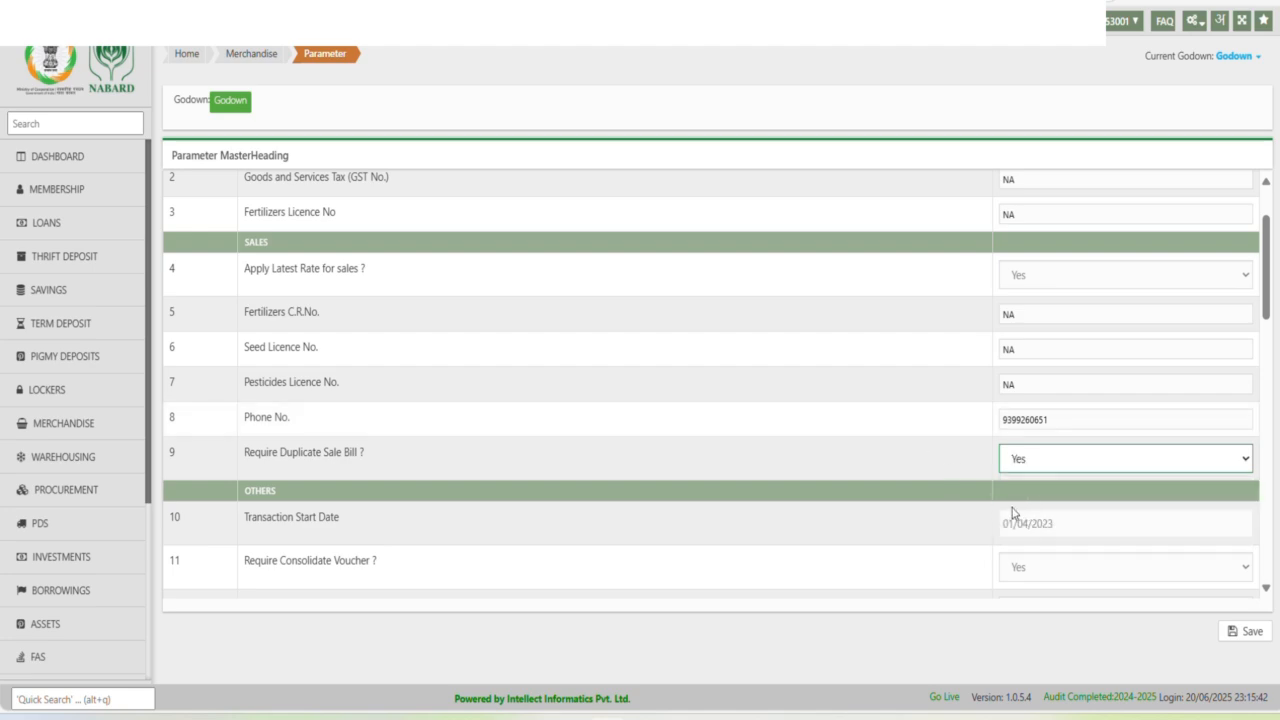
Step: Review the Others parameters, examining the Transaction Start Date field and the FIFO-1, LIFO-2 options of the sale method
{"action": "scroll", "coordinate": [855, 497], "scroll_direction": "down", "scroll_amount": 2}
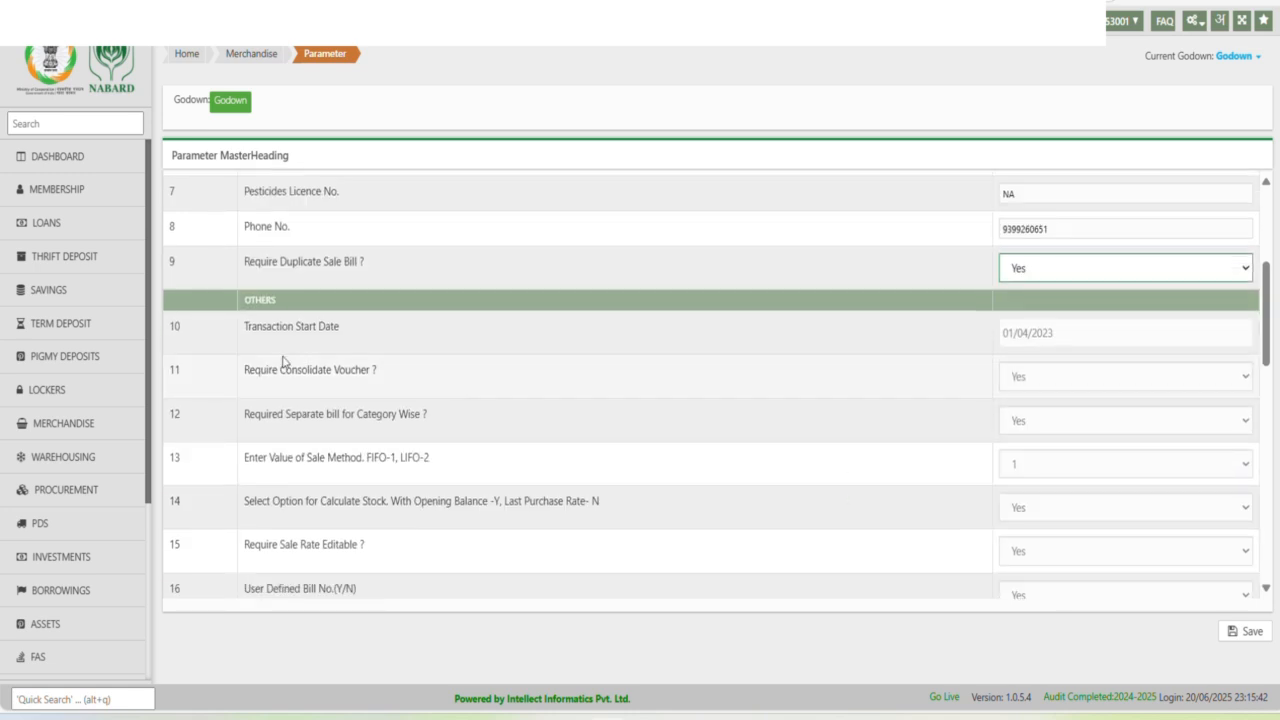
{"action": "left_click", "coordinate": [1052, 326]}
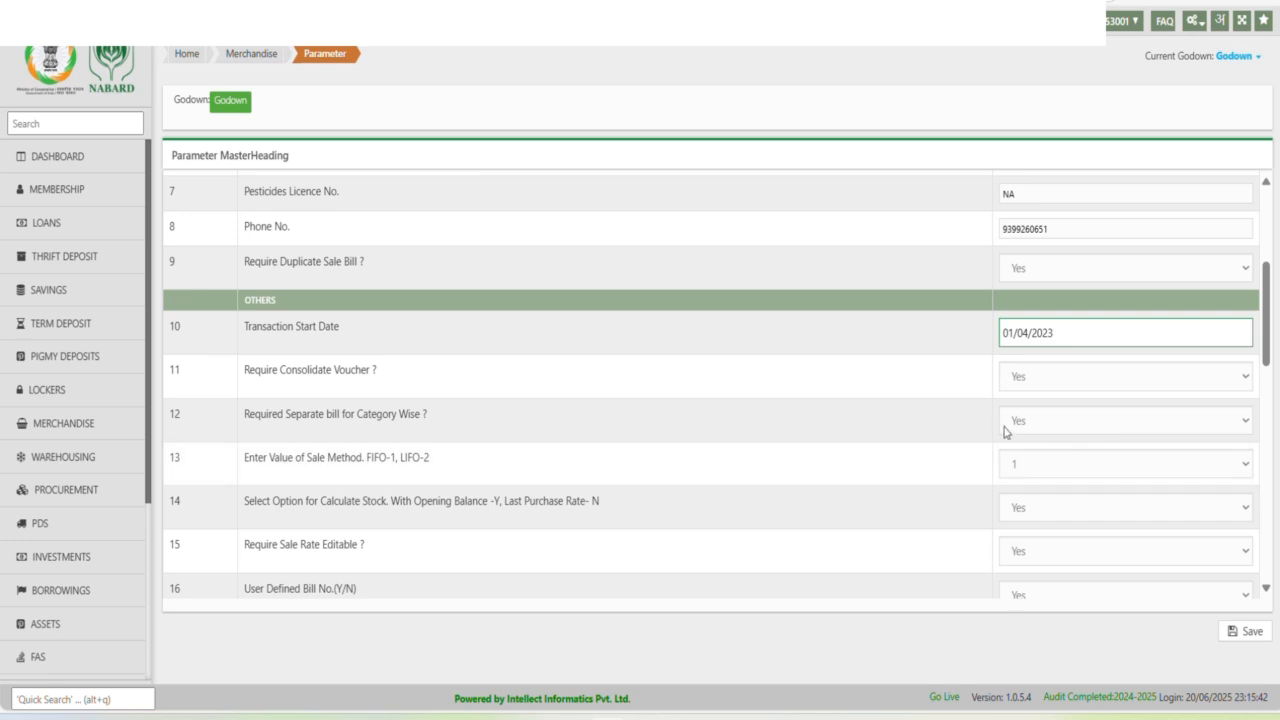
{"action": "scroll", "coordinate": [693, 507], "scroll_direction": "down", "scroll_amount": 1}
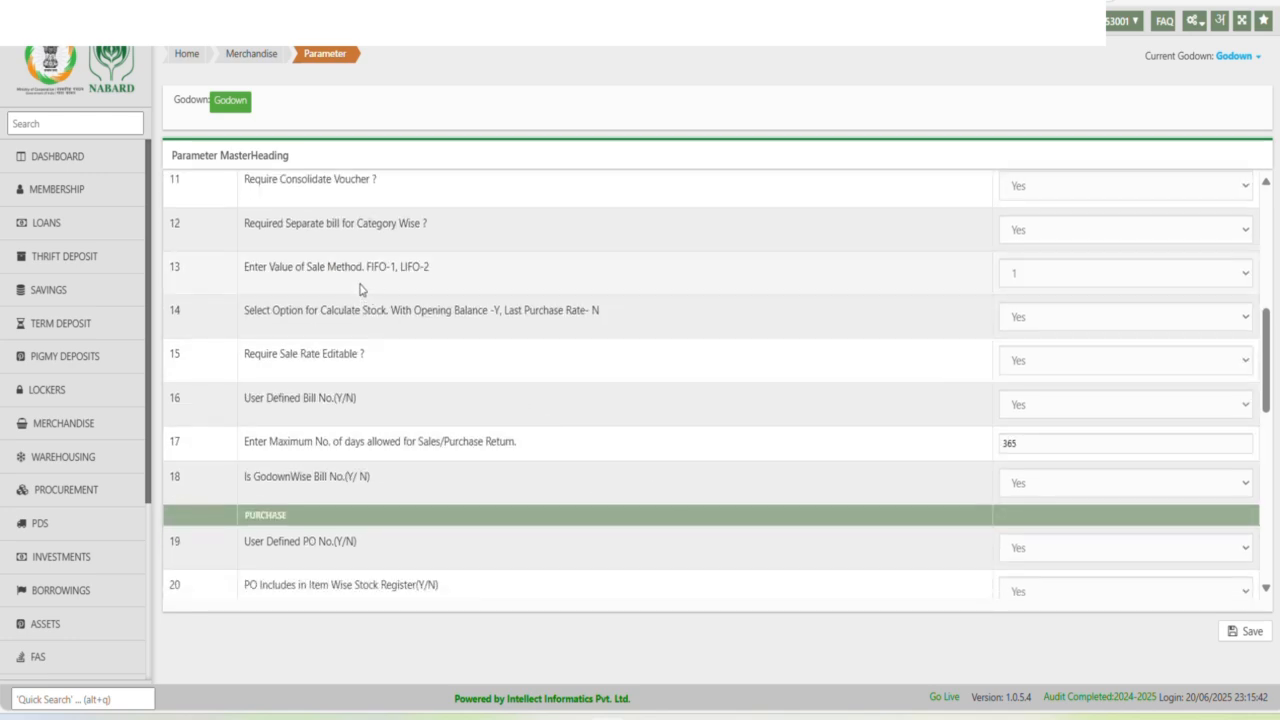
{"action": "left_click_drag", "start_coordinate": [357, 266], "coordinate": [415, 268]}
{"action": "left_click", "coordinate": [415, 268]}
{"action": "left_click", "coordinate": [1063, 280]}
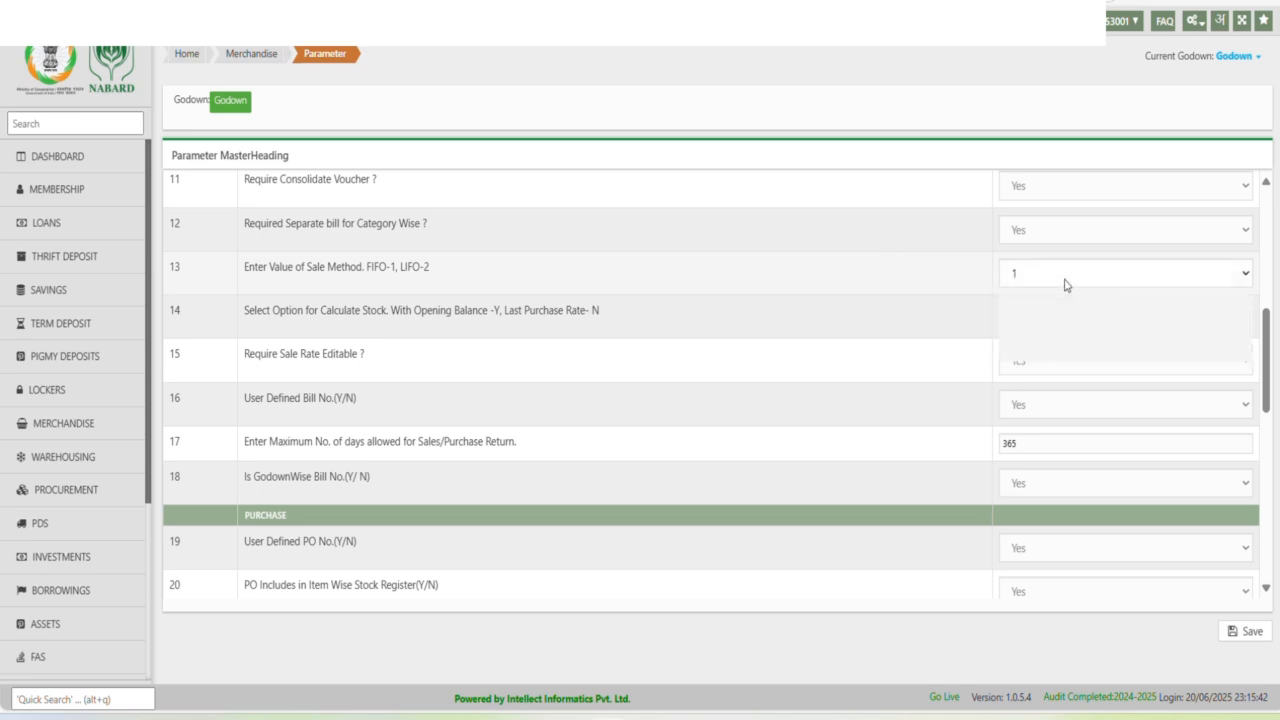
{"action": "left_click", "coordinate": [383, 284]}
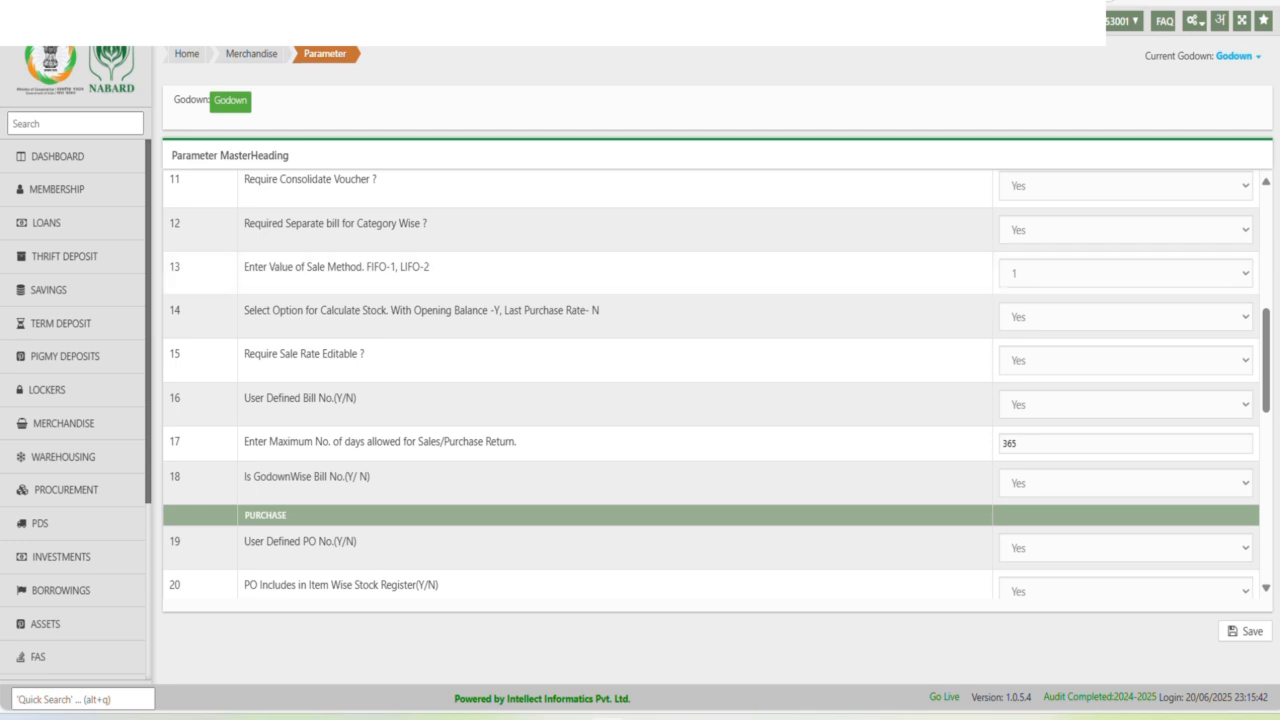
{"action": "left_click", "coordinate": [610, 717]}
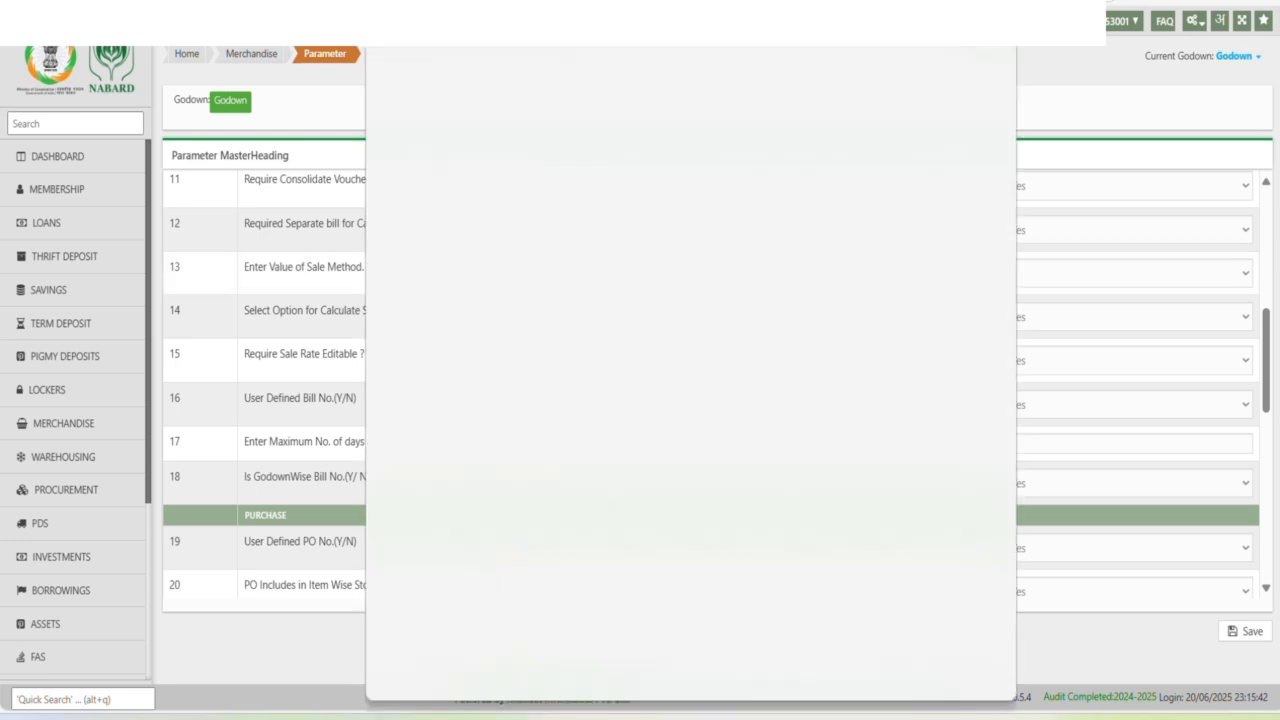
{"action": "type", "text": "pri"}
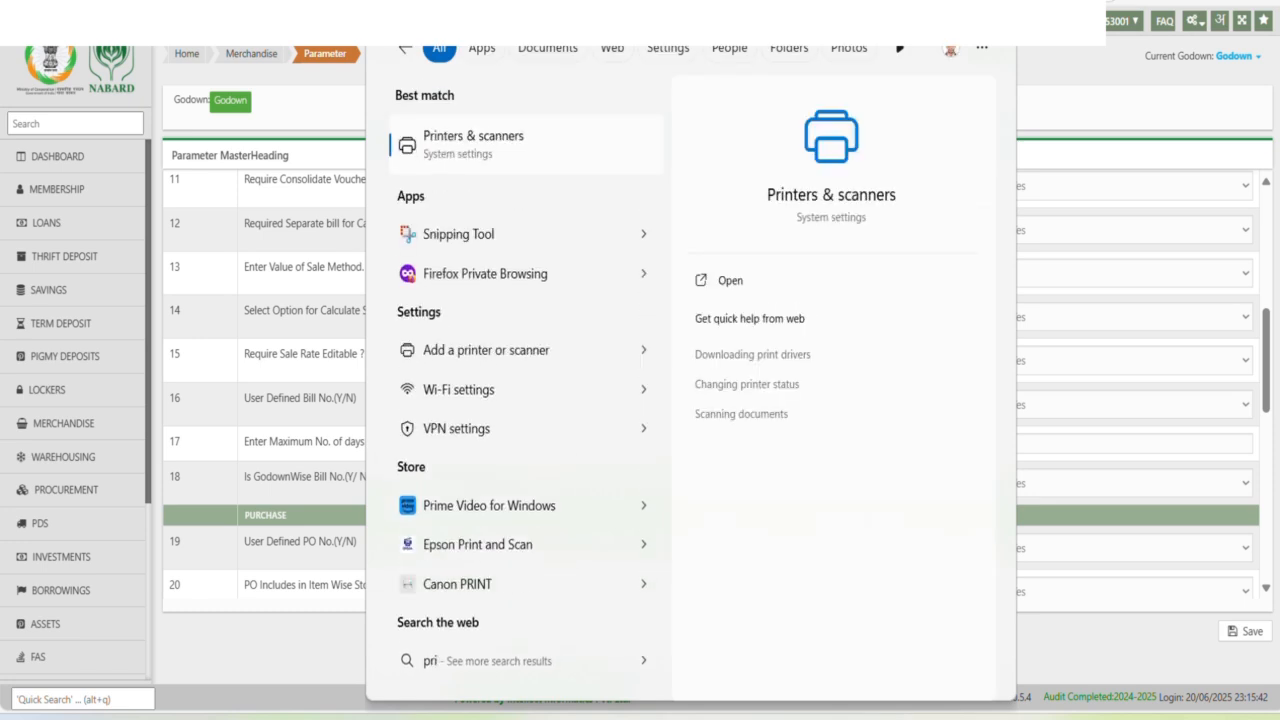
{"action": "left_click", "coordinate": [1097, 439]}
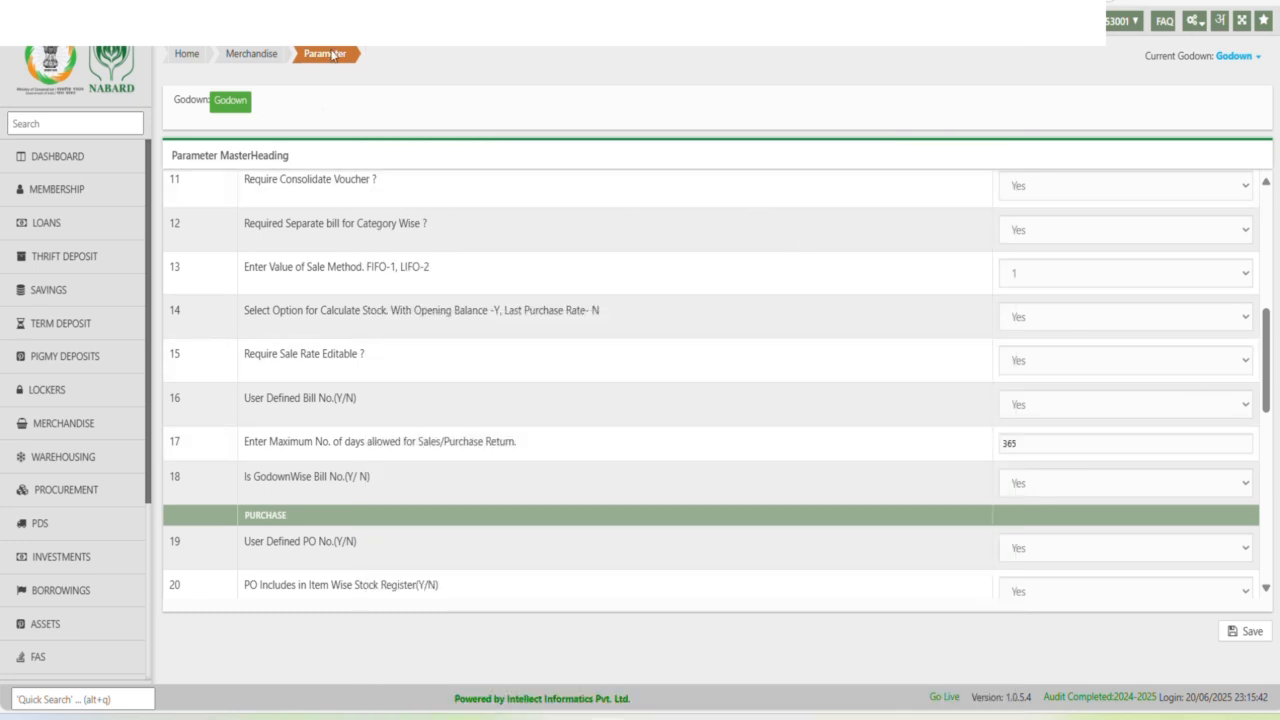
Step: Switch to the PDF ledger report, find a blank page area near its end and activate the drawing pen
{"action": "left_click", "coordinate": [310, 10]}
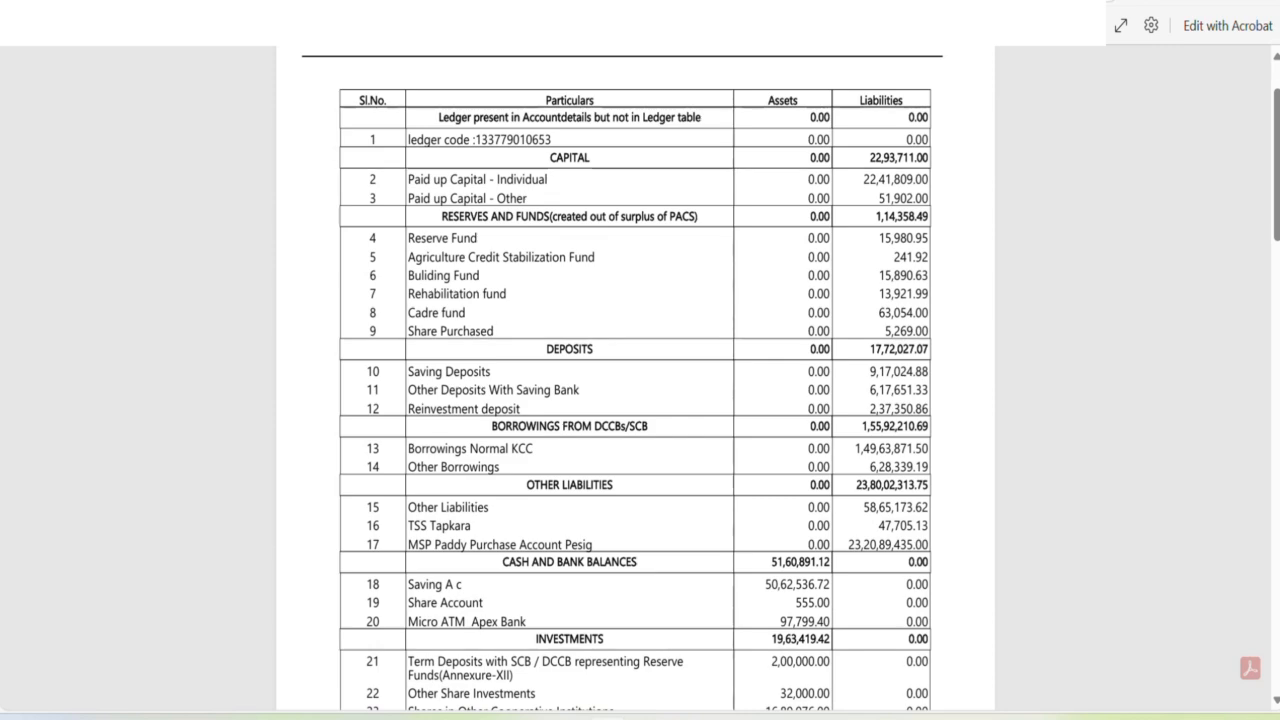
{"action": "scroll", "coordinate": [545, 301], "scroll_direction": "down", "scroll_amount": 15}
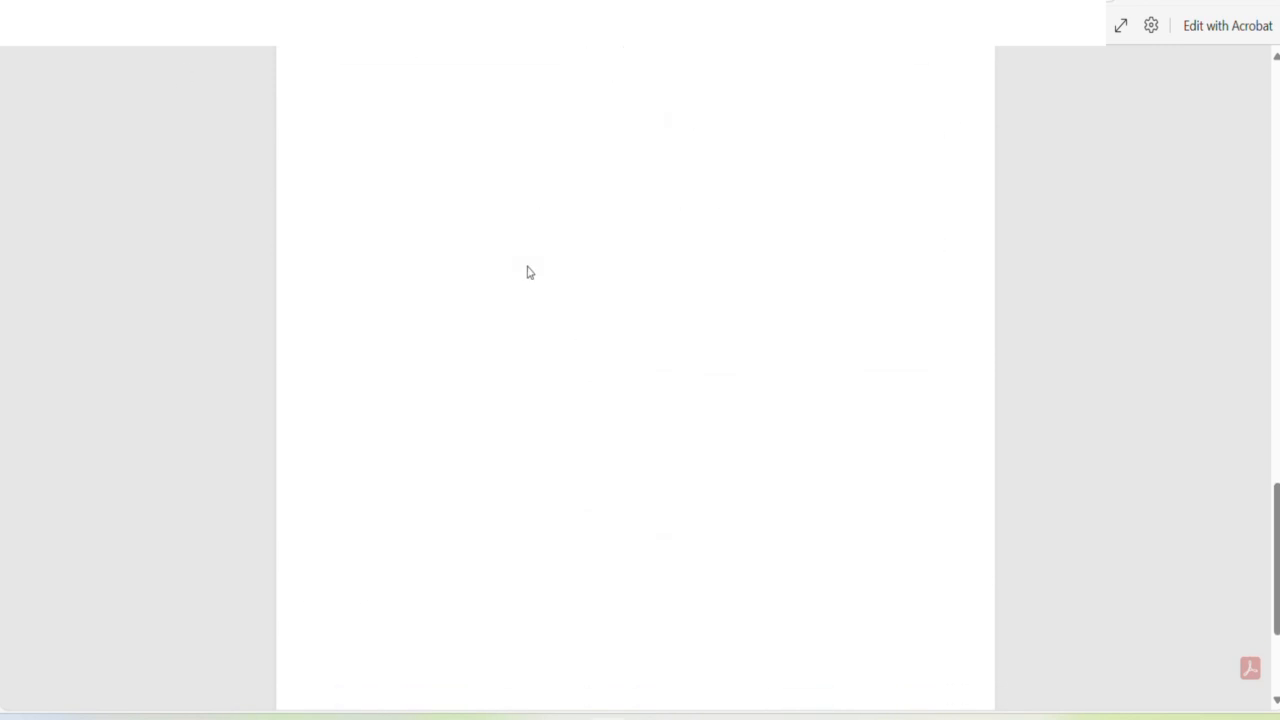
{"action": "scroll", "coordinate": [502, 285], "scroll_direction": "up", "scroll_amount": 2}
{"action": "left_click", "coordinate": [180, 27]}
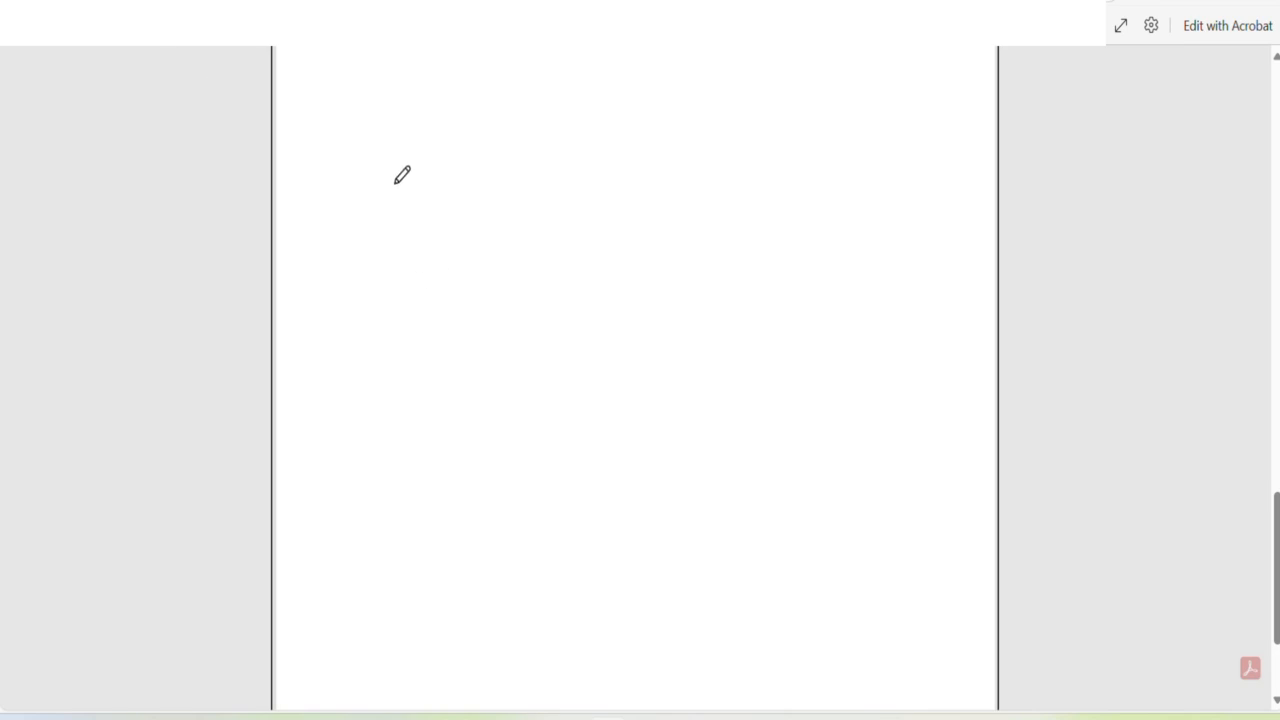
Step: Sketch a table by hand with a two-letter column heading above a long horizontal line and rows numbered 1 and 2 beneath
{"action": "mouse_move", "coordinate": [395, 183]}
{"action": "left_mouse_down"}
{"action": "mouse_move", "coordinate": [410, 180]}
{"action": "mouse_move", "coordinate": [400, 206]}
{"action": "mouse_move", "coordinate": [413, 190]}
{"action": "mouse_move", "coordinate": [455, 214]}
{"action": "mouse_move", "coordinate": [447, 186]}
{"action": "left_mouse_up"}
{"action": "left_click_drag", "start_coordinate": [360, 250], "coordinate": [833, 231]}
{"action": "left_click_drag", "start_coordinate": [419, 279], "coordinate": [422, 302]}
{"action": "mouse_move", "coordinate": [389, 386]}
{"action": "left_mouse_down"}
{"action": "mouse_move", "coordinate": [409, 437]}
{"action": "mouse_move", "coordinate": [464, 442]}
{"action": "left_mouse_up"}
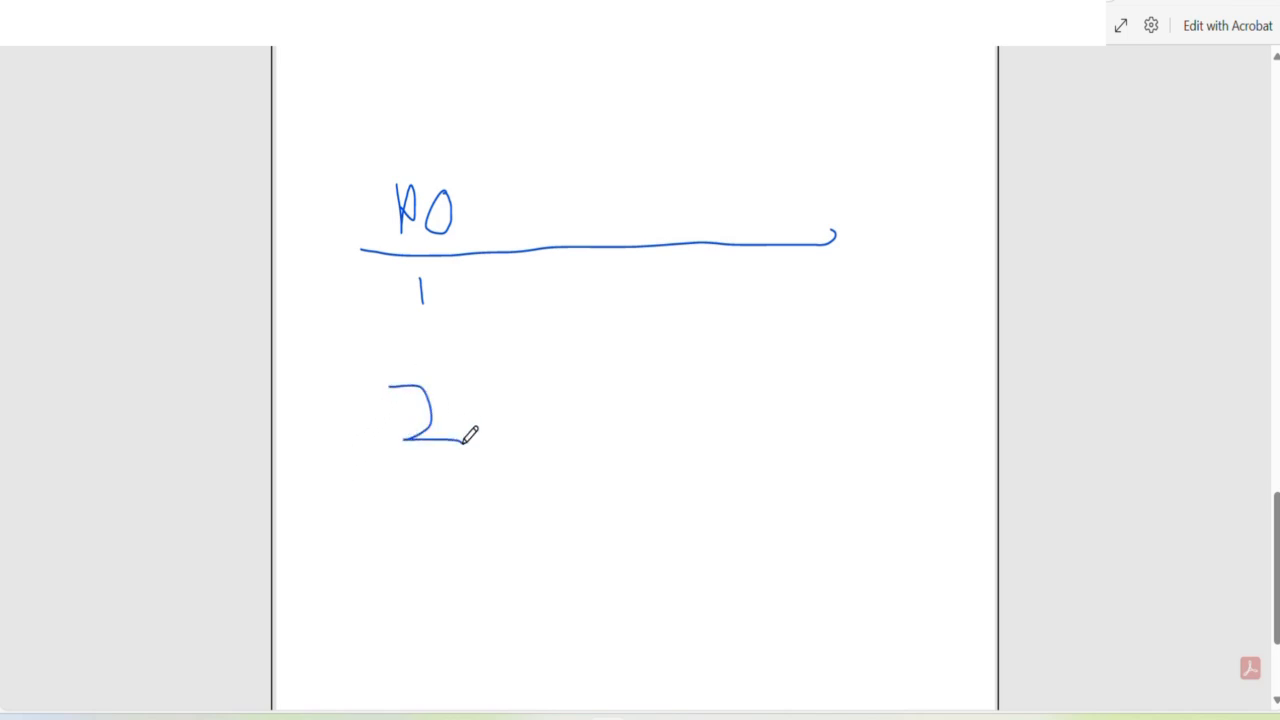
Step: Handwrite a D column heading, the dates 1-12 and 10 for rows 1 and 2, and the quantities 100 and 200
{"action": "mouse_move", "coordinate": [506, 275]}
{"action": "left_mouse_down"}
{"action": "mouse_move", "coordinate": [506, 298]}
{"action": "mouse_move", "coordinate": [540, 287]}
{"action": "mouse_move", "coordinate": [586, 312]}
{"action": "left_mouse_up"}
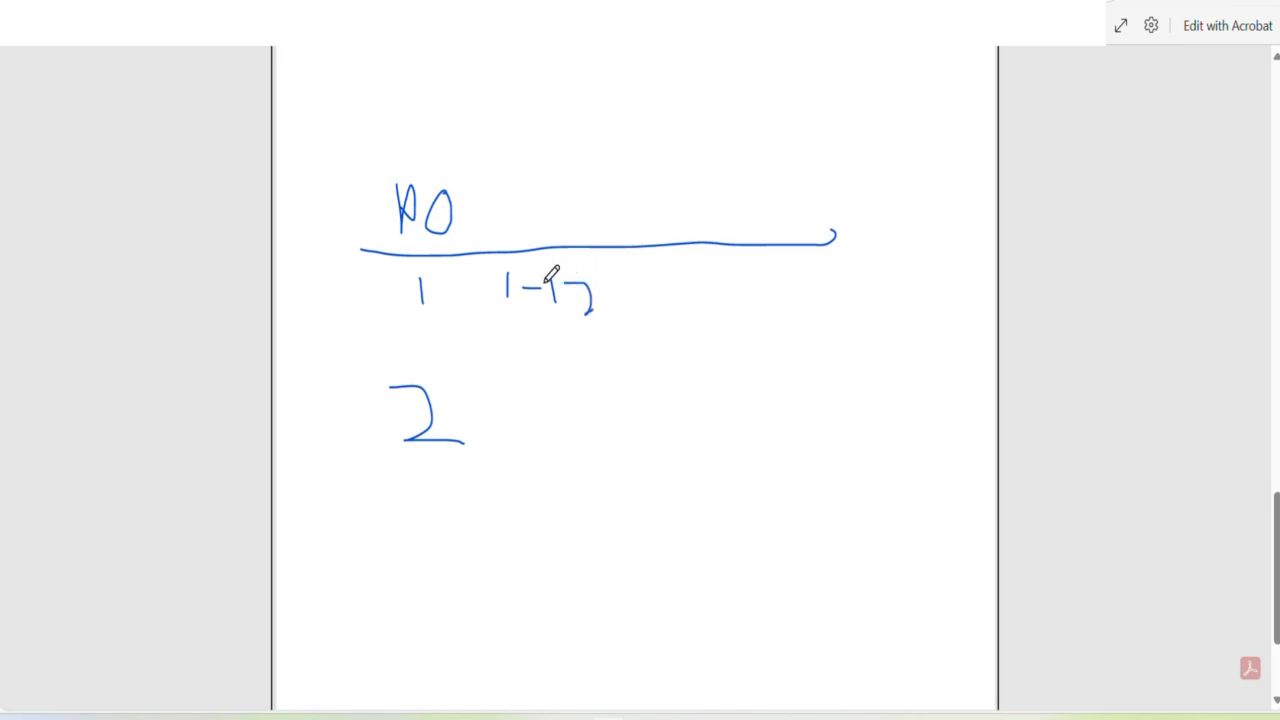
{"action": "left_click_drag", "start_coordinate": [546, 408], "coordinate": [547, 432]}
{"action": "mouse_move", "coordinate": [600, 394]}
{"action": "left_mouse_down"}
{"action": "mouse_move", "coordinate": [600, 416]}
{"action": "mouse_move", "coordinate": [598, 396]}
{"action": "left_mouse_up"}
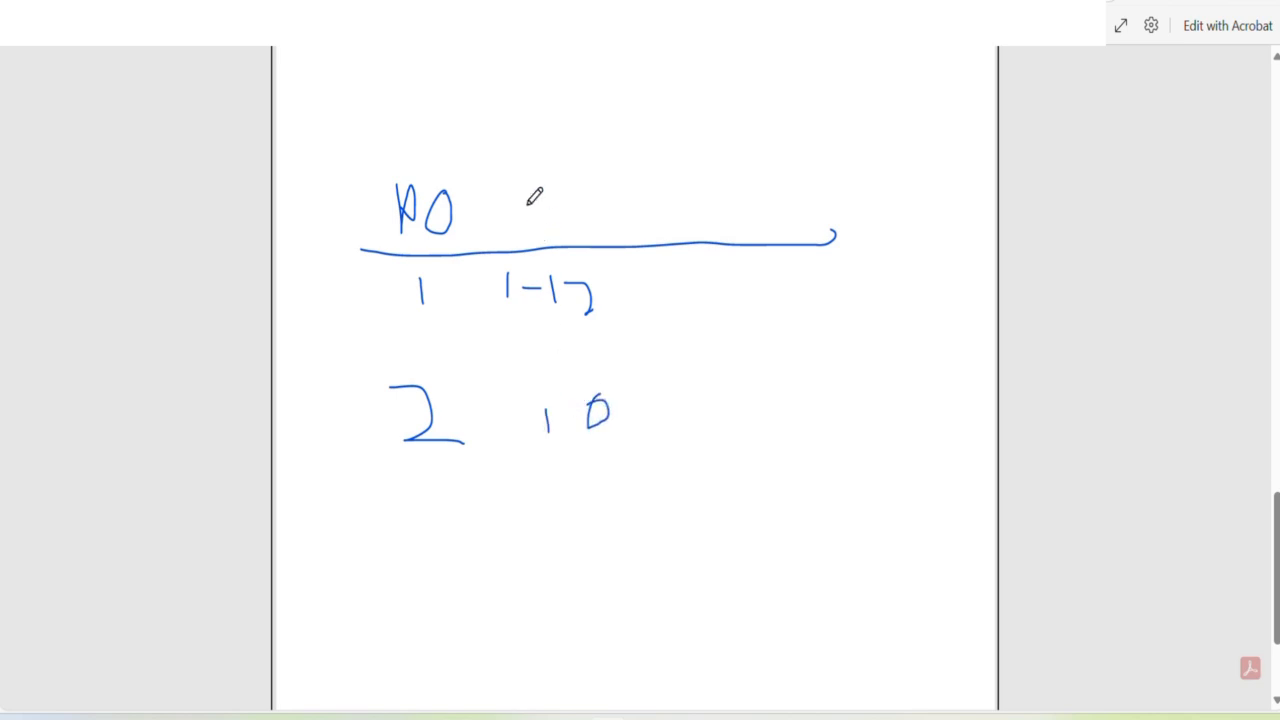
{"action": "mouse_move", "coordinate": [527, 192]}
{"action": "left_mouse_down"}
{"action": "mouse_move", "coordinate": [550, 206]}
{"action": "mouse_move", "coordinate": [532, 228]}
{"action": "mouse_move", "coordinate": [544, 230]}
{"action": "left_mouse_up"}
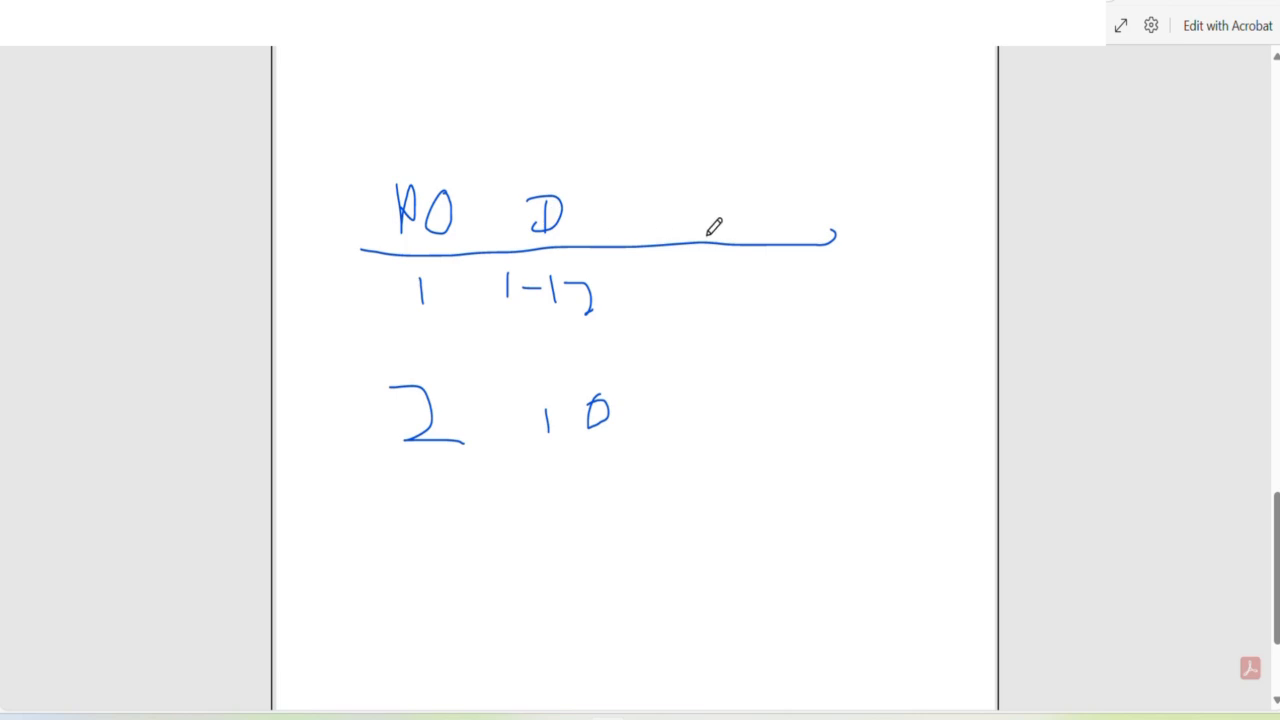
{"action": "mouse_move", "coordinate": [739, 258]}
{"action": "left_mouse_down"}
{"action": "mouse_move", "coordinate": [741, 298]}
{"action": "mouse_move", "coordinate": [760, 294]}
{"action": "mouse_move", "coordinate": [768, 262]}
{"action": "mouse_move", "coordinate": [787, 289]}
{"action": "mouse_move", "coordinate": [805, 266]}
{"action": "left_mouse_up"}
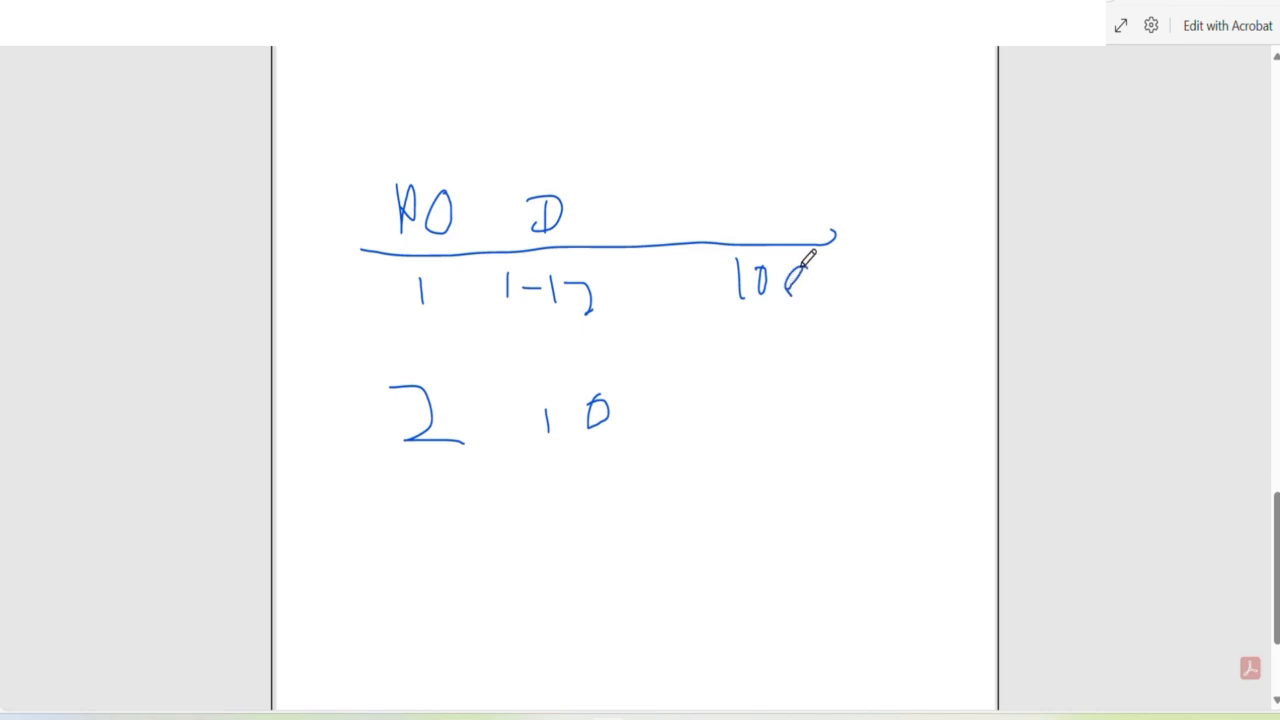
{"action": "mouse_move", "coordinate": [704, 365]}
{"action": "left_mouse_down"}
{"action": "mouse_move", "coordinate": [770, 382]}
{"action": "mouse_move", "coordinate": [790, 408]}
{"action": "mouse_move", "coordinate": [802, 372]}
{"action": "mouse_move", "coordinate": [834, 378]}
{"action": "left_mouse_up"}
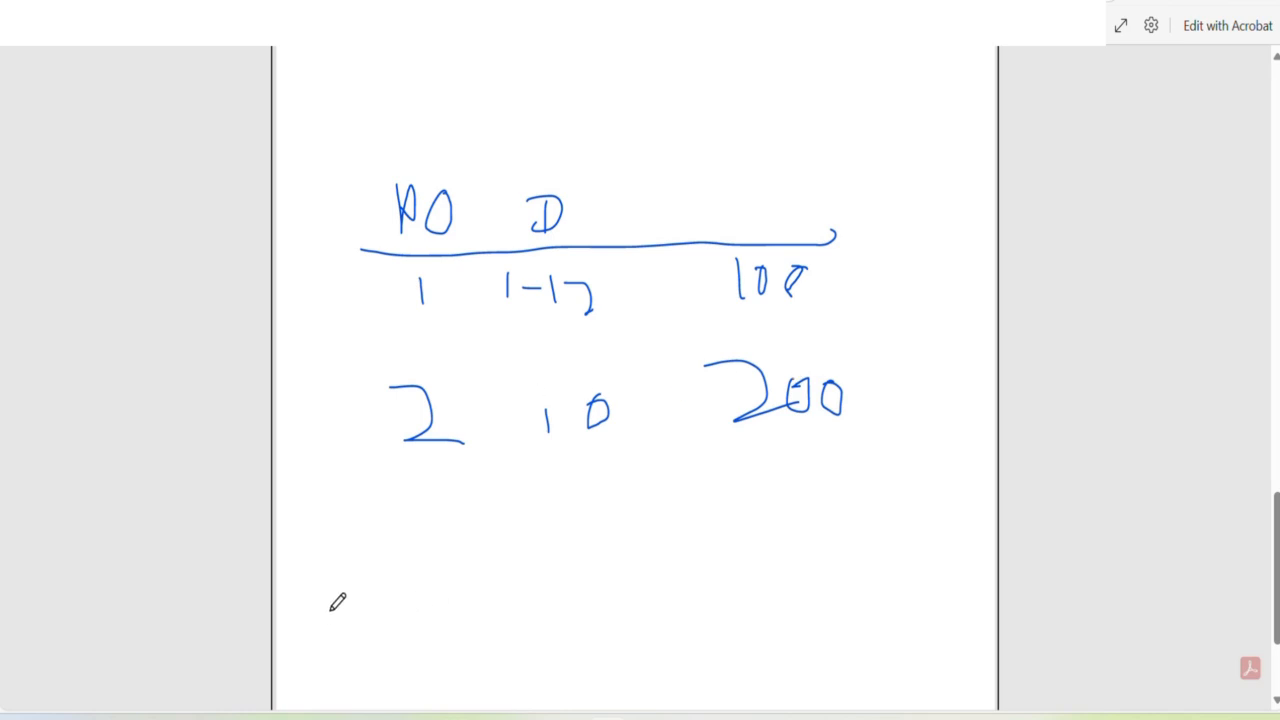
Step: Draw slashes through the dates of both rows and handwrite a sale line reading 15 — 10 with a check mark below the table
{"action": "left_click_drag", "start_coordinate": [542, 296], "coordinate": [578, 265]}
{"action": "left_click_drag", "start_coordinate": [530, 431], "coordinate": [580, 379]}
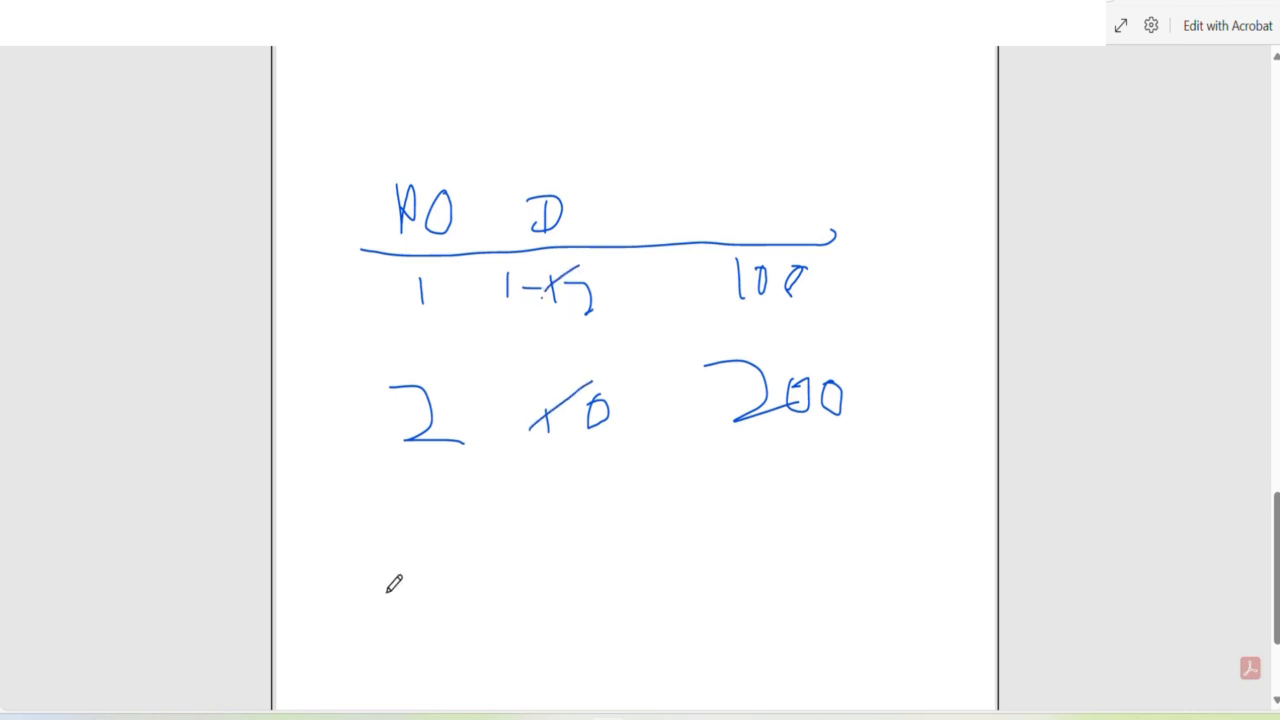
{"action": "mouse_move", "coordinate": [389, 592]}
{"action": "left_mouse_down"}
{"action": "mouse_move", "coordinate": [390, 630]}
{"action": "mouse_move", "coordinate": [472, 602]}
{"action": "mouse_move", "coordinate": [422, 640]}
{"action": "left_mouse_up"}
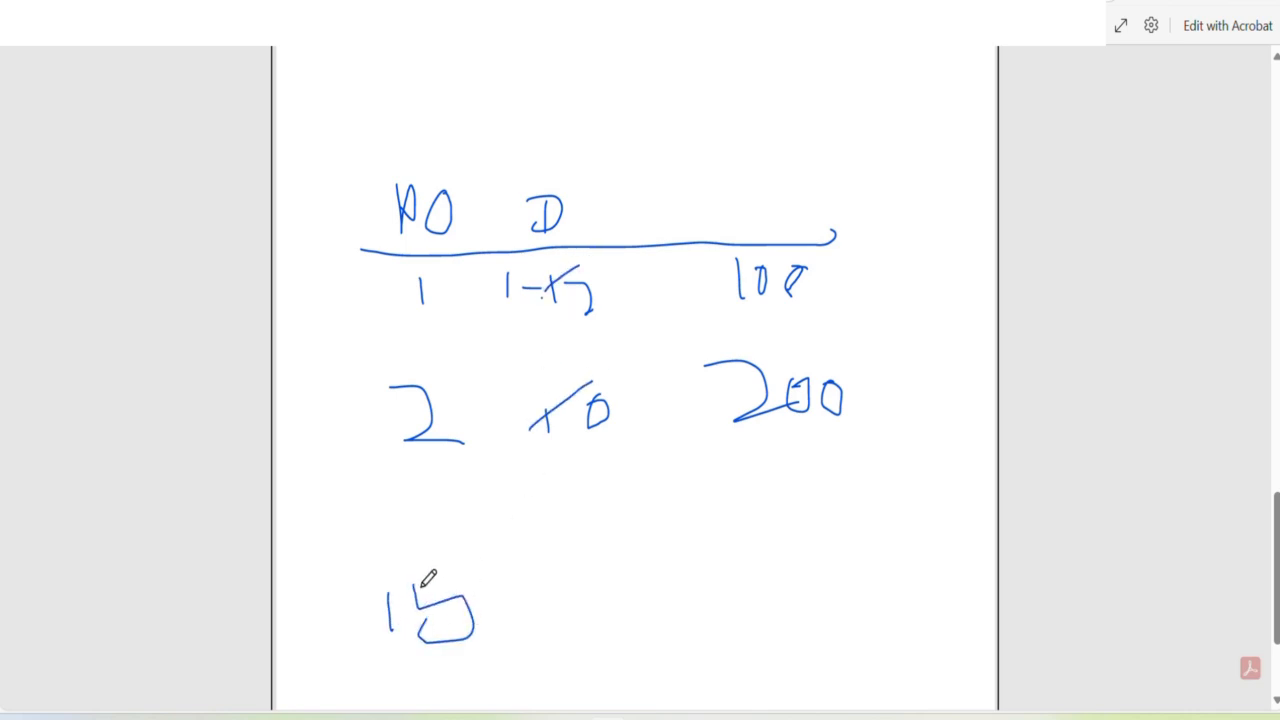
{"action": "mouse_move", "coordinate": [422, 587]}
{"action": "left_mouse_down"}
{"action": "mouse_move", "coordinate": [478, 576]}
{"action": "mouse_move", "coordinate": [644, 612]}
{"action": "left_mouse_up"}
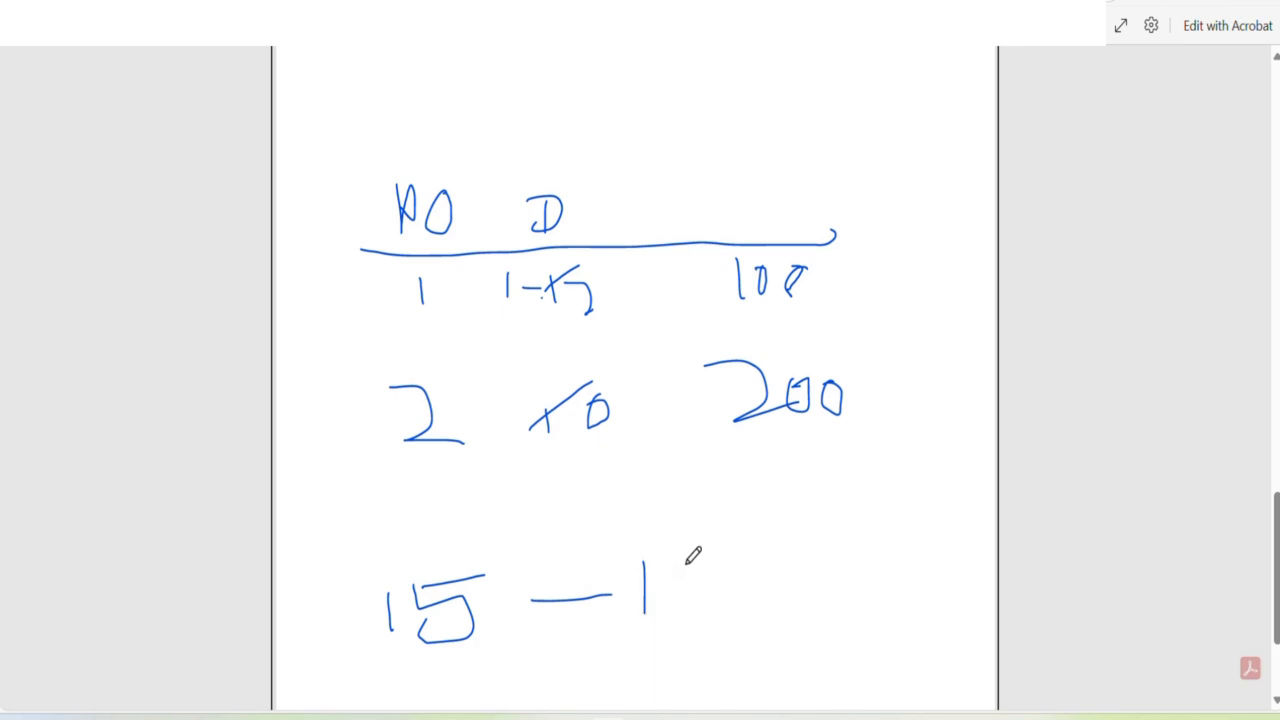
{"action": "mouse_move", "coordinate": [688, 561]}
{"action": "left_mouse_down"}
{"action": "mouse_move", "coordinate": [683, 600]}
{"action": "mouse_move", "coordinate": [722, 572]}
{"action": "mouse_move", "coordinate": [700, 558]}
{"action": "mouse_move", "coordinate": [790, 528]}
{"action": "left_mouse_up"}
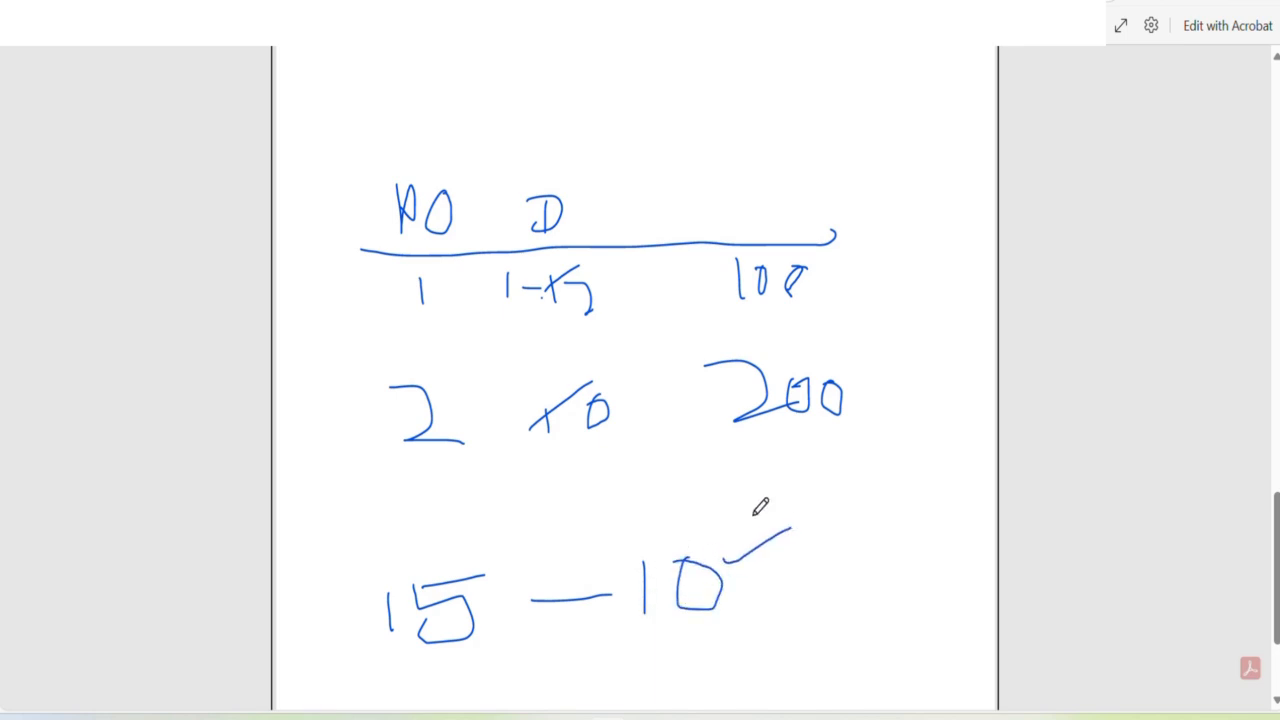
Step: Mark row 1 as the source stock by circling its number and adding a check mark and an underline to its 100 quantity
{"action": "mouse_move", "coordinate": [827, 283]}
{"action": "left_mouse_down"}
{"action": "mouse_move", "coordinate": [840, 292]}
{"action": "mouse_move", "coordinate": [948, 245]}
{"action": "left_mouse_up"}
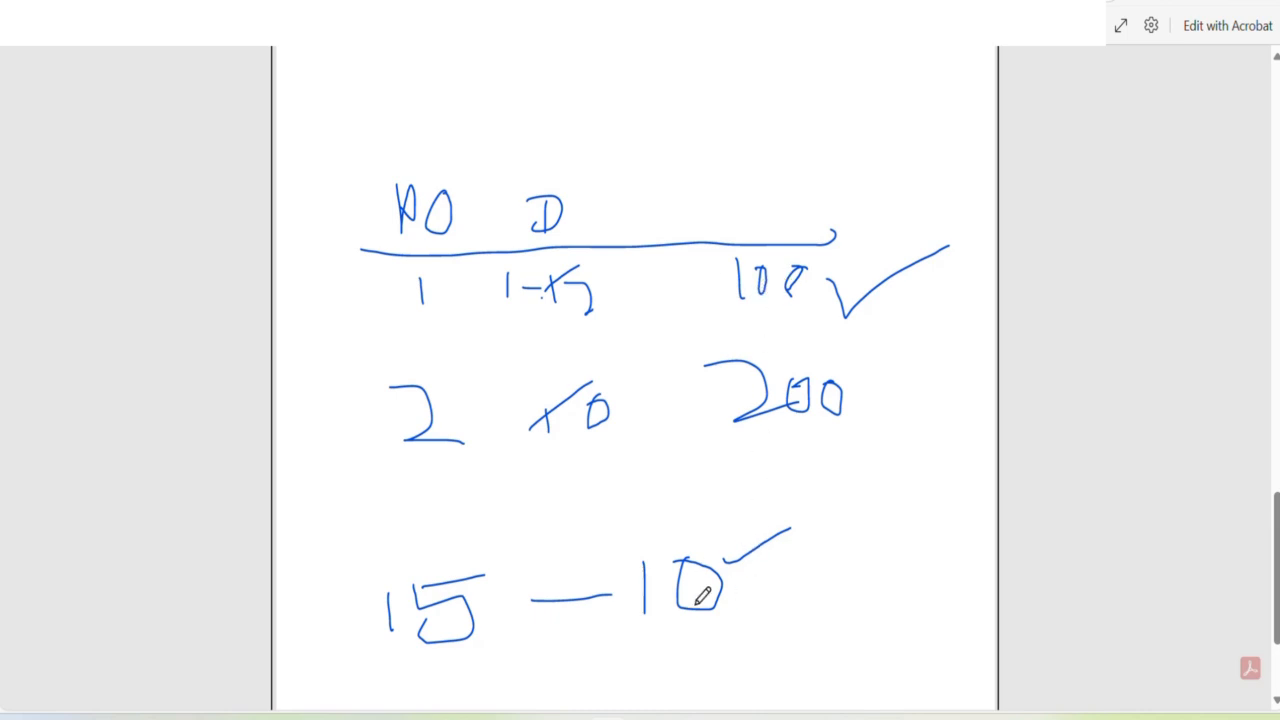
{"action": "mouse_move", "coordinate": [385, 290]}
{"action": "left_mouse_down"}
{"action": "mouse_move", "coordinate": [455, 318]}
{"action": "mouse_move", "coordinate": [462, 260]}
{"action": "mouse_move", "coordinate": [400, 248]}
{"action": "mouse_move", "coordinate": [386, 298]}
{"action": "left_mouse_up"}
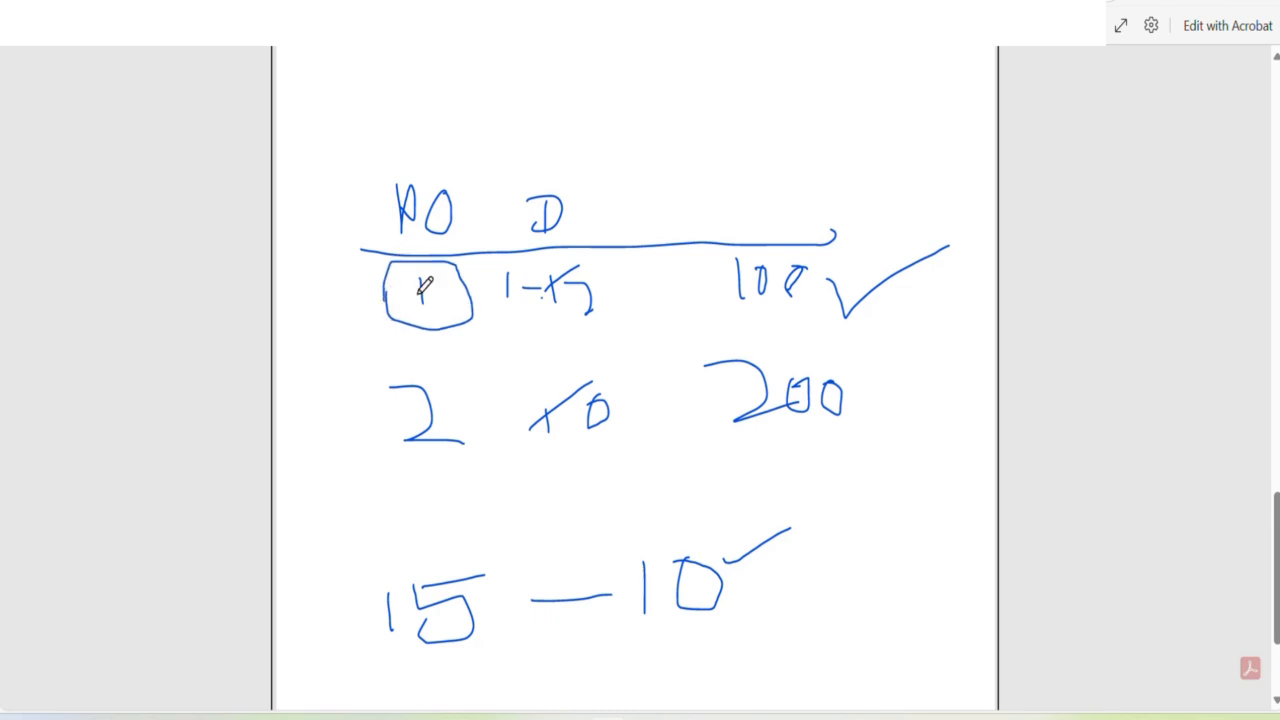
{"action": "left_click_drag", "start_coordinate": [705, 312], "coordinate": [830, 299]}
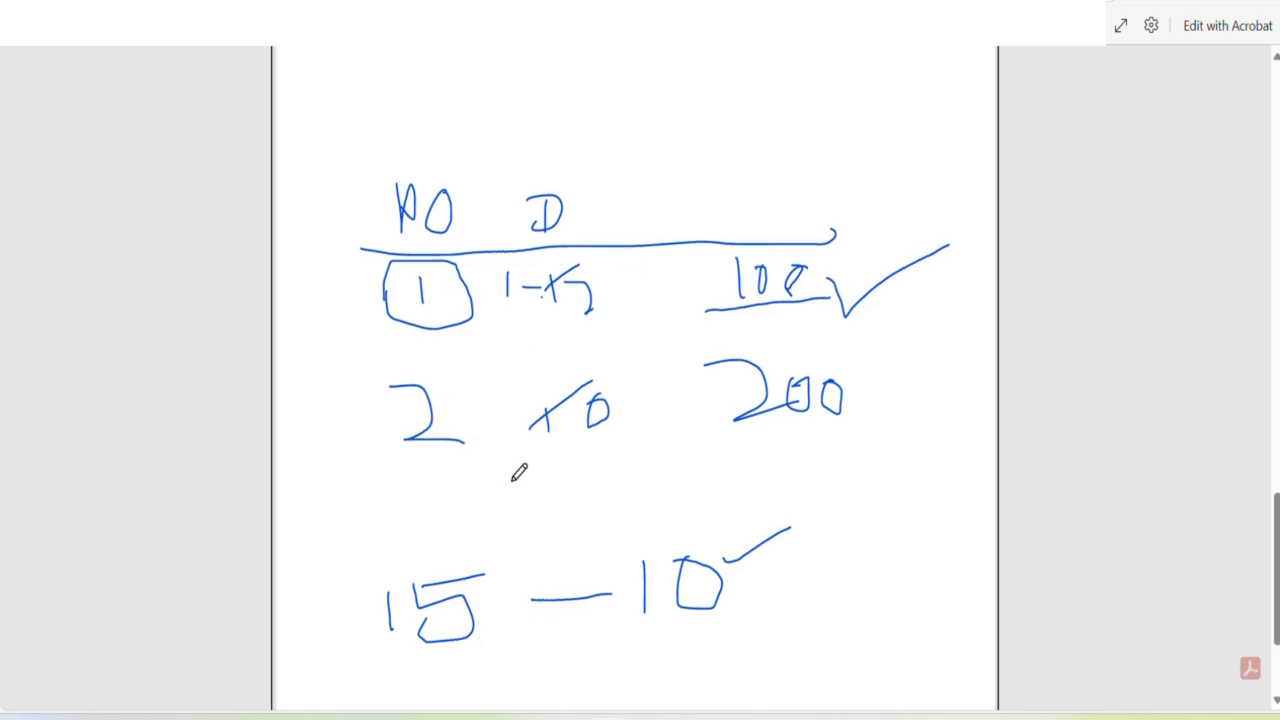
Step: Handwrite a second sale line below the first, with 16 as the date and 90 as the quantity
{"action": "scroll", "coordinate": [517, 471], "scroll_direction": "down", "scroll_amount": 2}
{"action": "left_click_drag", "start_coordinate": [403, 604], "coordinate": [403, 635]}
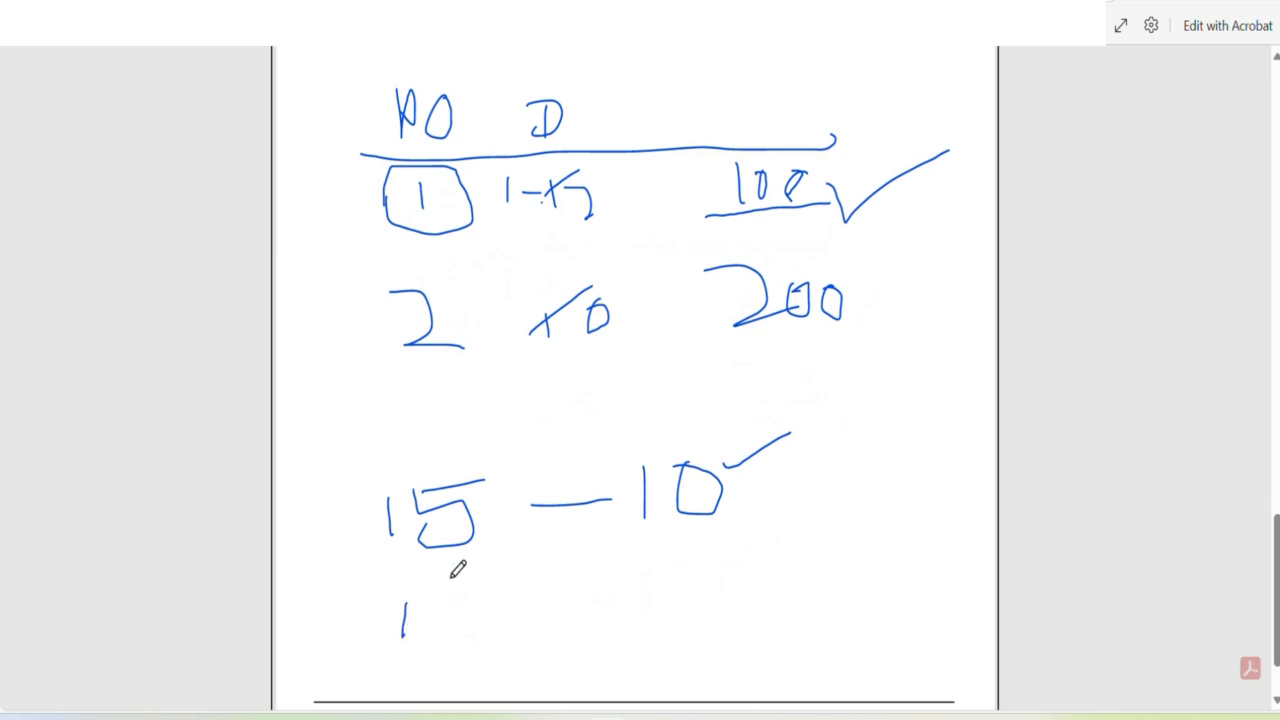
{"action": "mouse_move", "coordinate": [450, 577]}
{"action": "left_mouse_down"}
{"action": "mouse_move", "coordinate": [481, 607]}
{"action": "mouse_move", "coordinate": [436, 598]}
{"action": "left_mouse_up"}
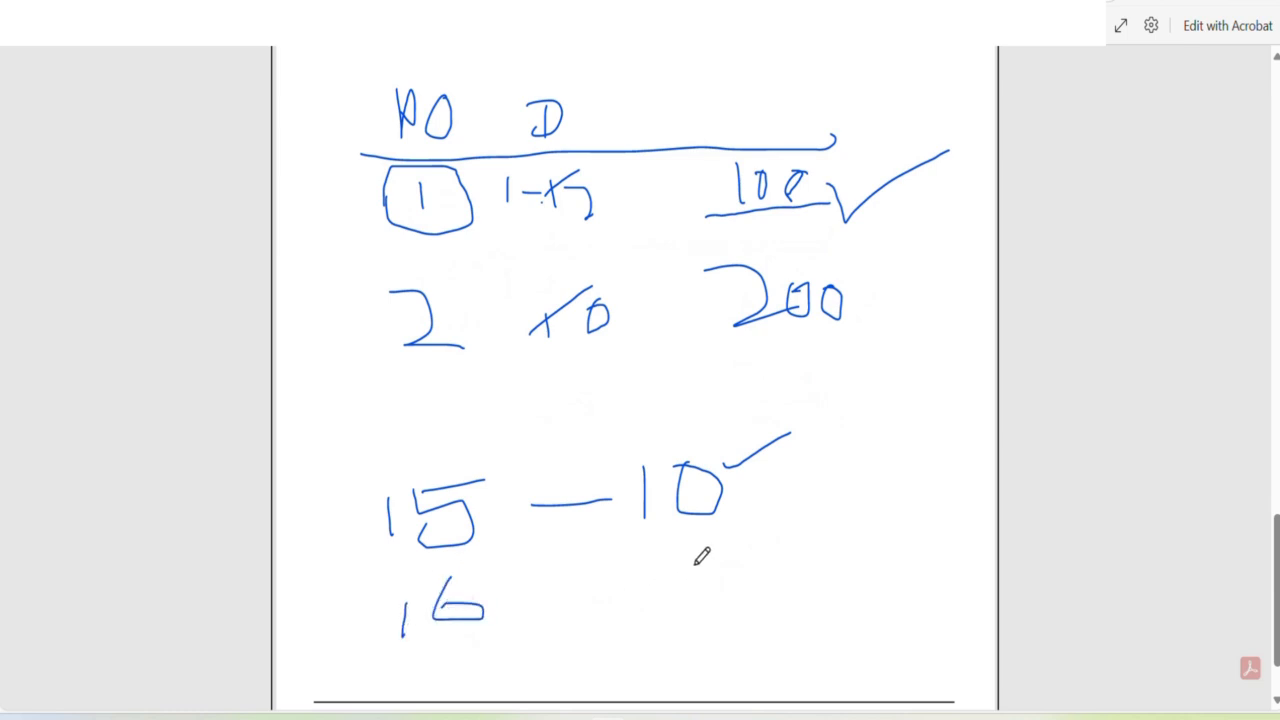
{"action": "left_click_drag", "start_coordinate": [692, 552], "coordinate": [706, 620]}
{"action": "mouse_move", "coordinate": [733, 545]}
{"action": "left_mouse_down"}
{"action": "mouse_move", "coordinate": [728, 585]}
{"action": "mouse_move", "coordinate": [752, 588]}
{"action": "mouse_move", "coordinate": [740, 573]}
{"action": "left_mouse_up"}
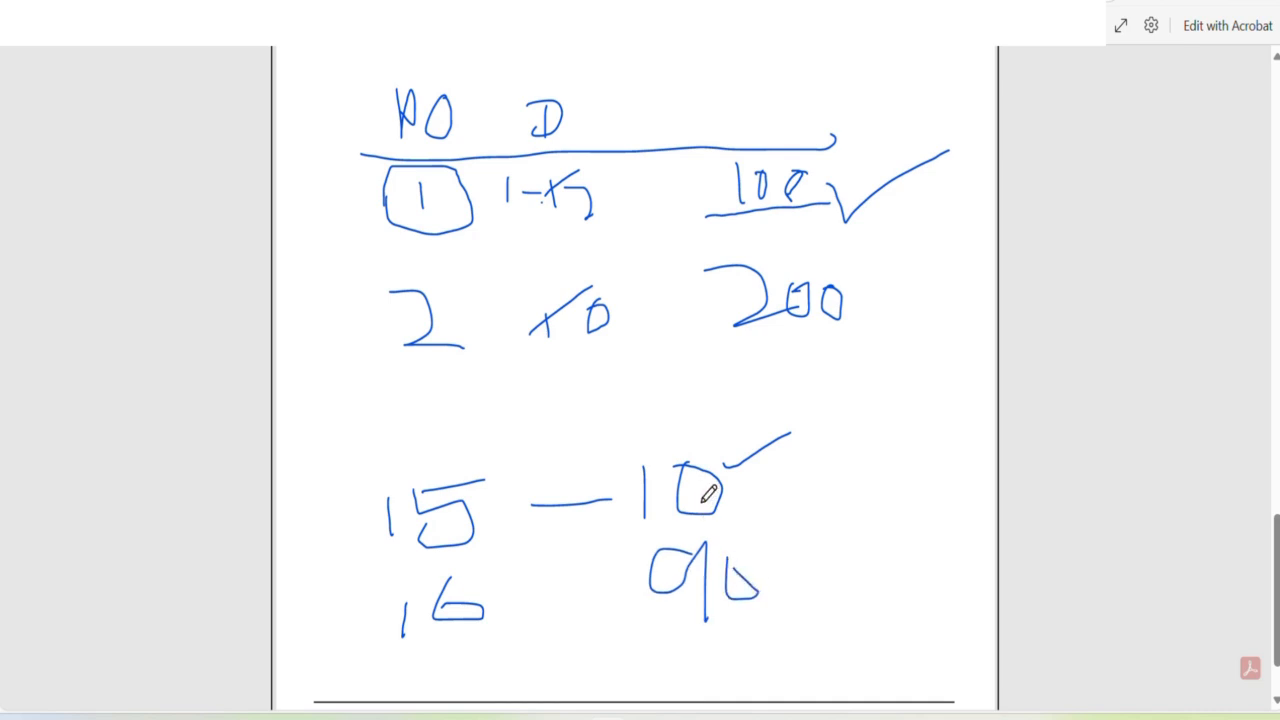
Step: Strike out the 100 quantity, write 0 beside it, and draw check marks next to the 15, 100 and 200 entries
{"action": "mouse_move", "coordinate": [738, 164]}
{"action": "left_mouse_down"}
{"action": "mouse_move", "coordinate": [783, 196]}
{"action": "mouse_move", "coordinate": [857, 166]}
{"action": "mouse_move", "coordinate": [918, 205]}
{"action": "mouse_move", "coordinate": [910, 170]}
{"action": "left_mouse_up"}
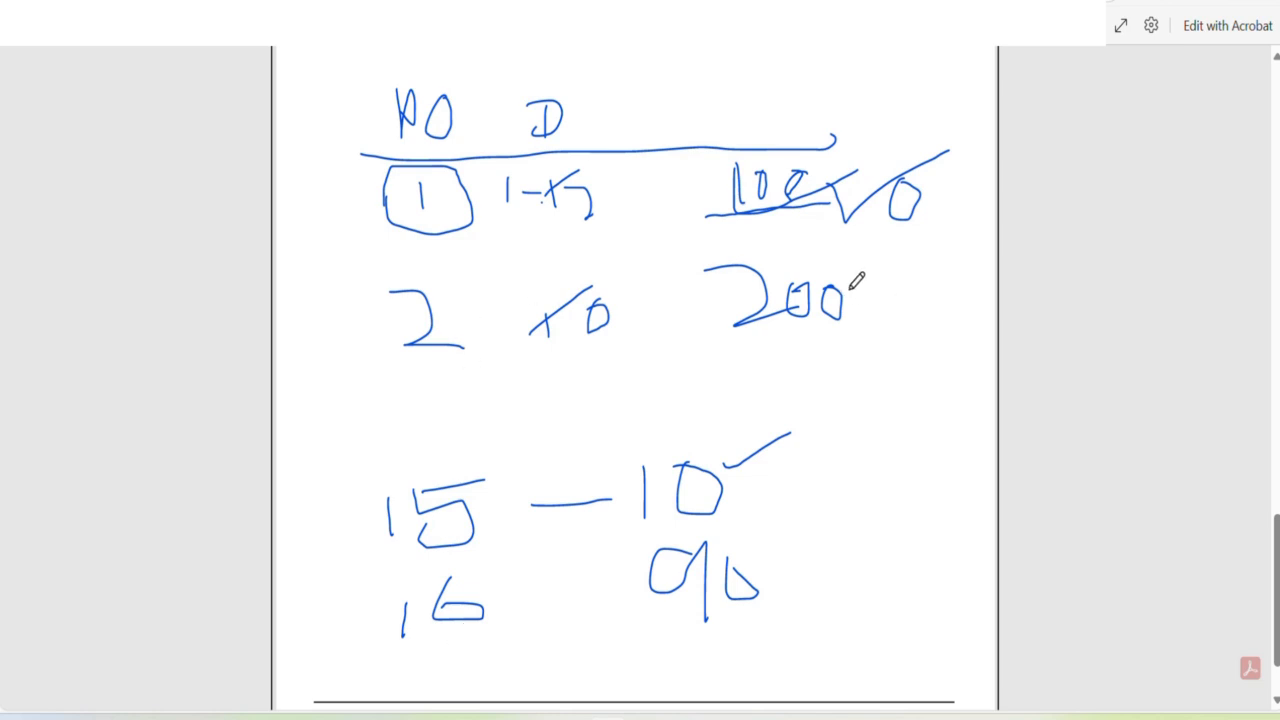
{"action": "mouse_move", "coordinate": [855, 283]}
{"action": "left_mouse_down"}
{"action": "mouse_move", "coordinate": [872, 316]}
{"action": "mouse_move", "coordinate": [944, 264]}
{"action": "left_mouse_up"}
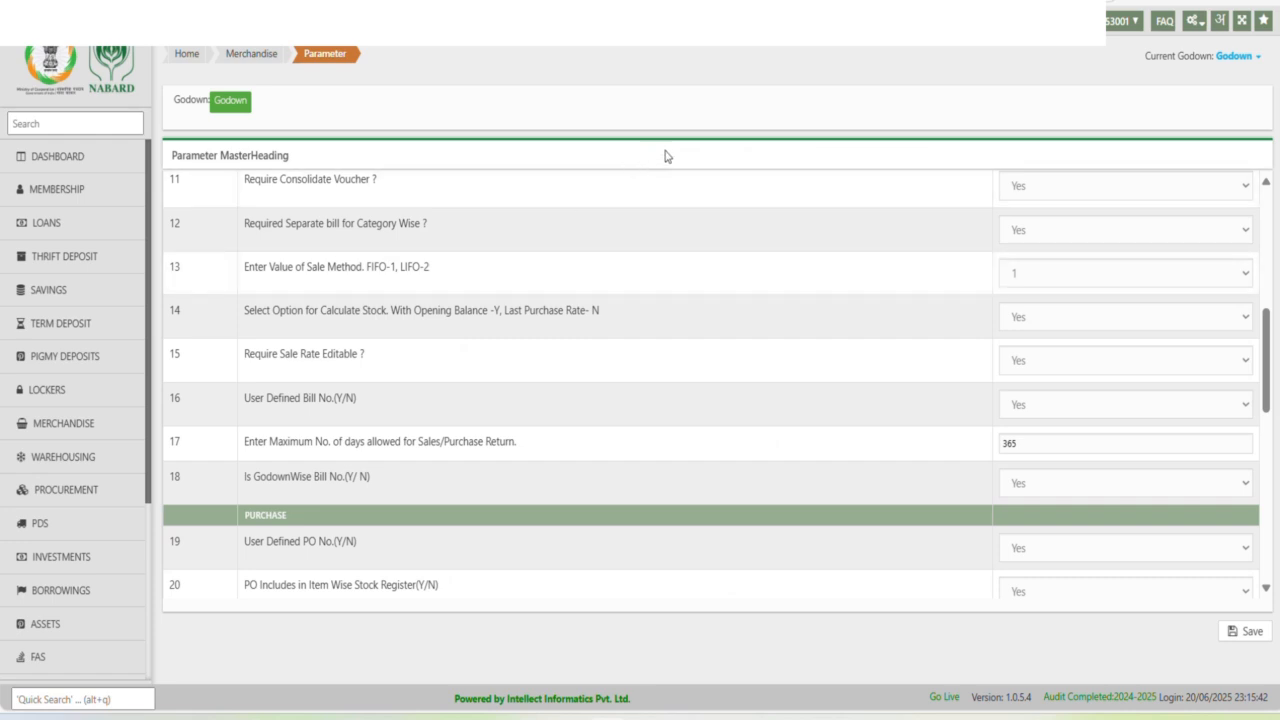
{"action": "left_click", "coordinate": [560, 8]}
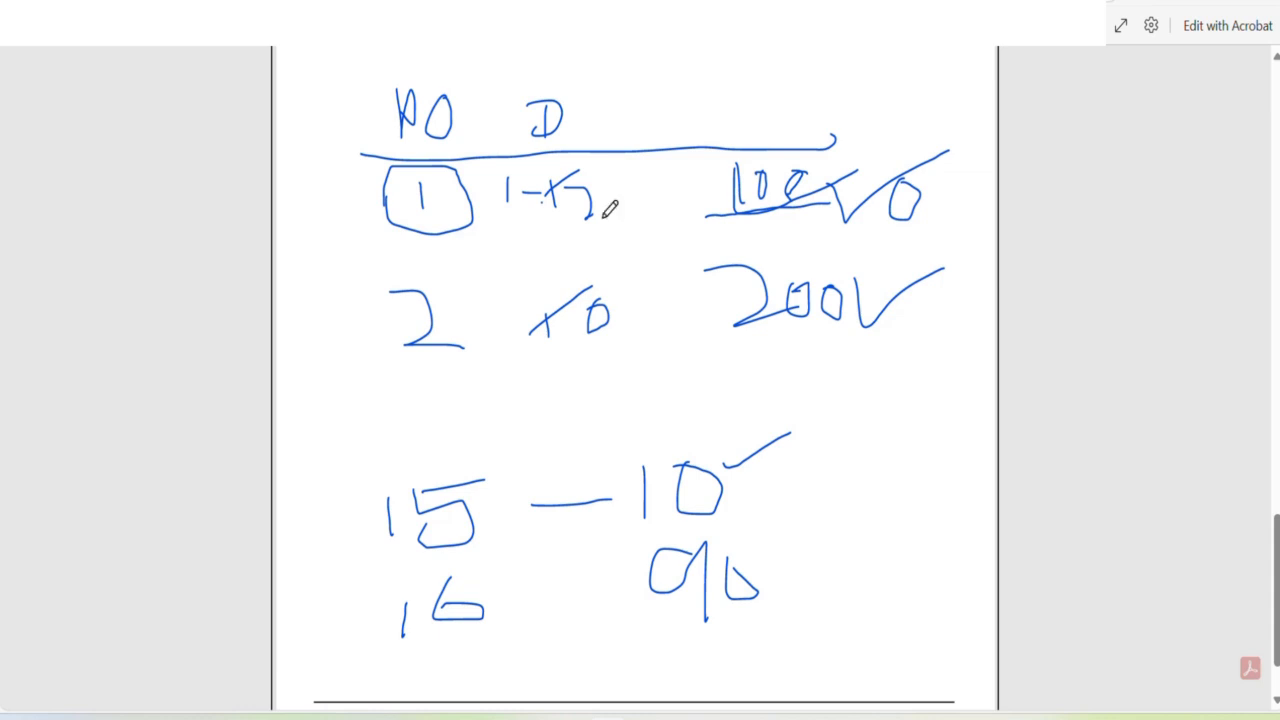
{"action": "mouse_move", "coordinate": [468, 470]}
{"action": "left_mouse_down"}
{"action": "mouse_move", "coordinate": [485, 516]}
{"action": "mouse_move", "coordinate": [532, 472]}
{"action": "left_mouse_up"}
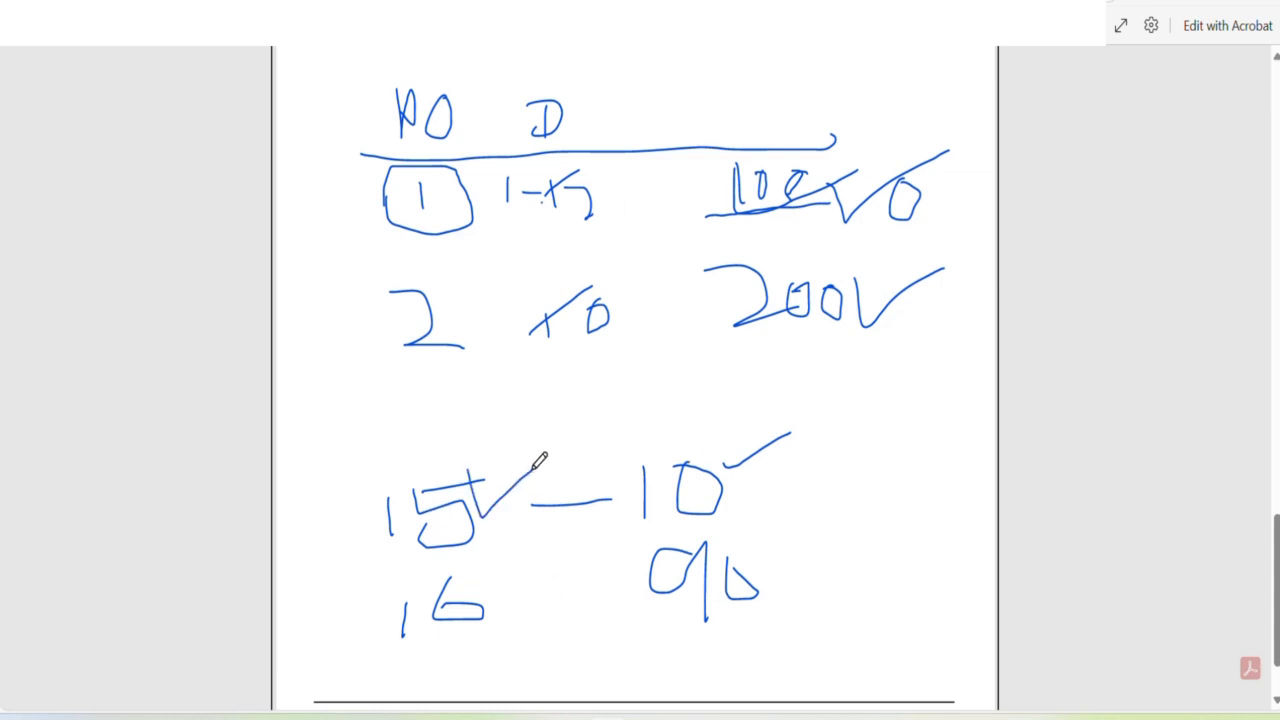
{"action": "left_click_drag", "start_coordinate": [796, 208], "coordinate": [870, 180]}
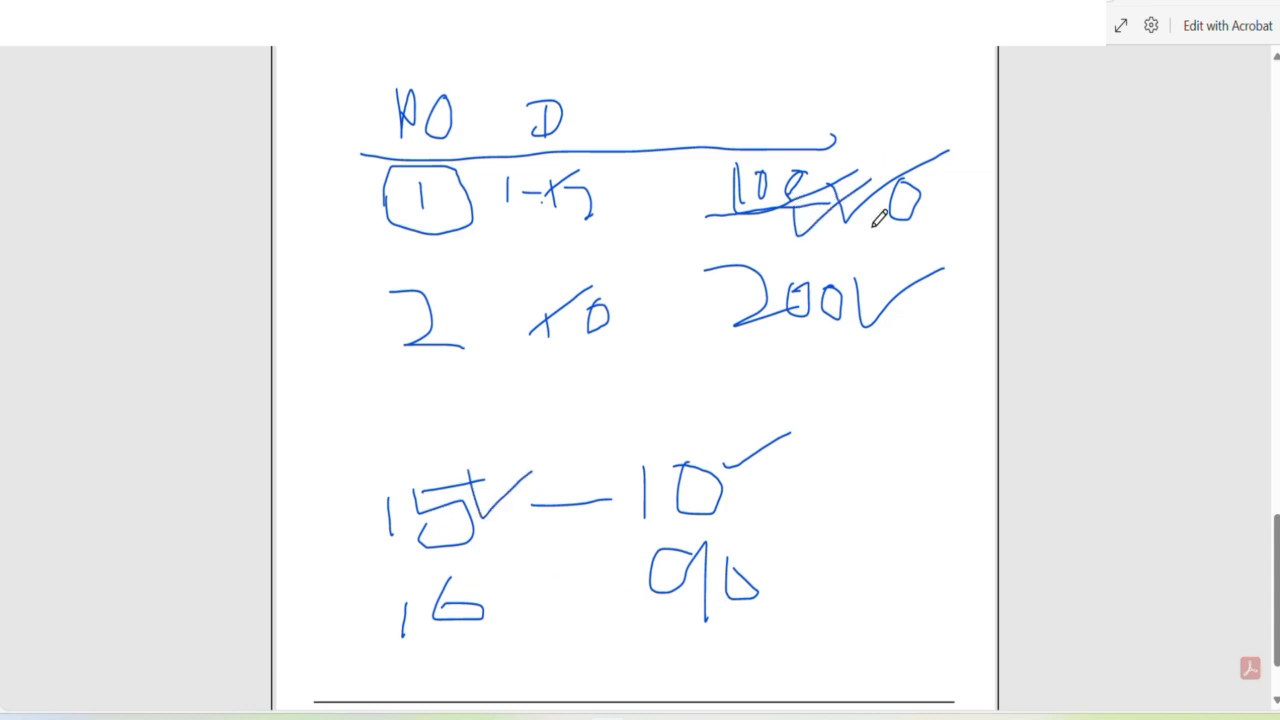
{"action": "mouse_move", "coordinate": [856, 300]}
{"action": "left_mouse_down"}
{"action": "mouse_move", "coordinate": [884, 310]}
{"action": "mouse_move", "coordinate": [903, 284]}
{"action": "left_mouse_up"}
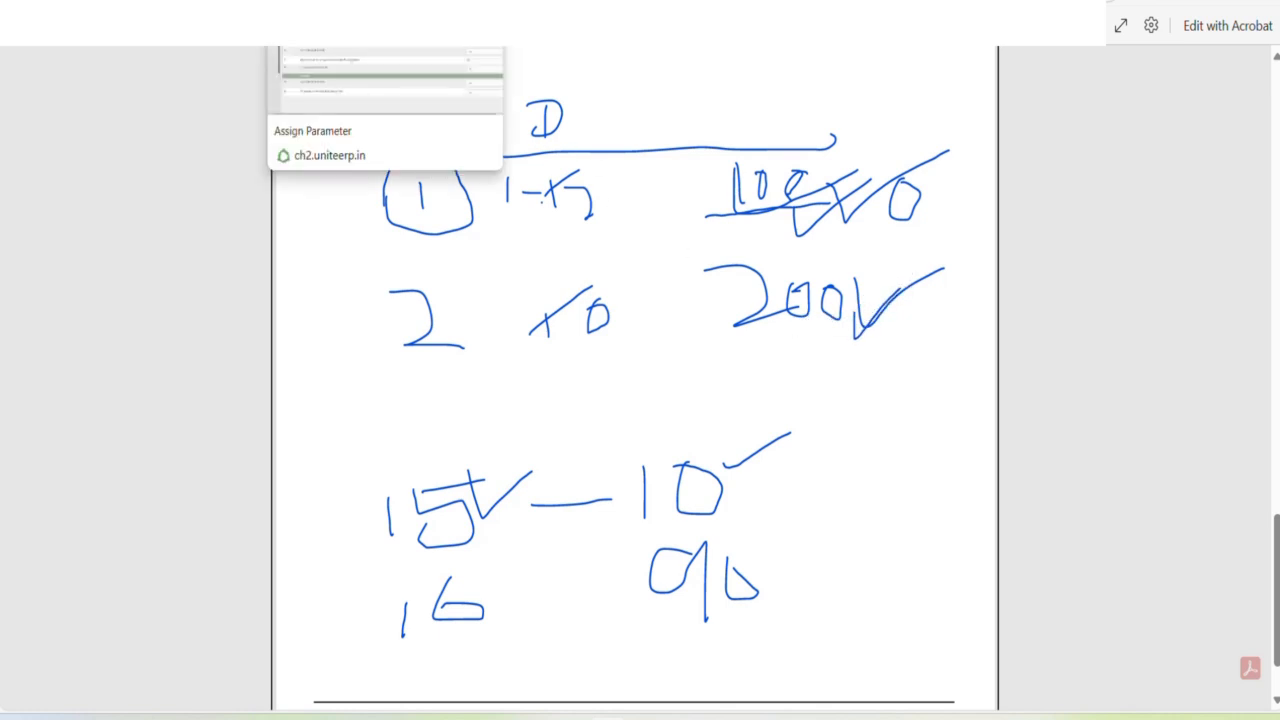
Step: Return to the godown parameter page and examine the maximum days allowed for sales/purchase return
{"action": "left_click", "coordinate": [335, 8]}
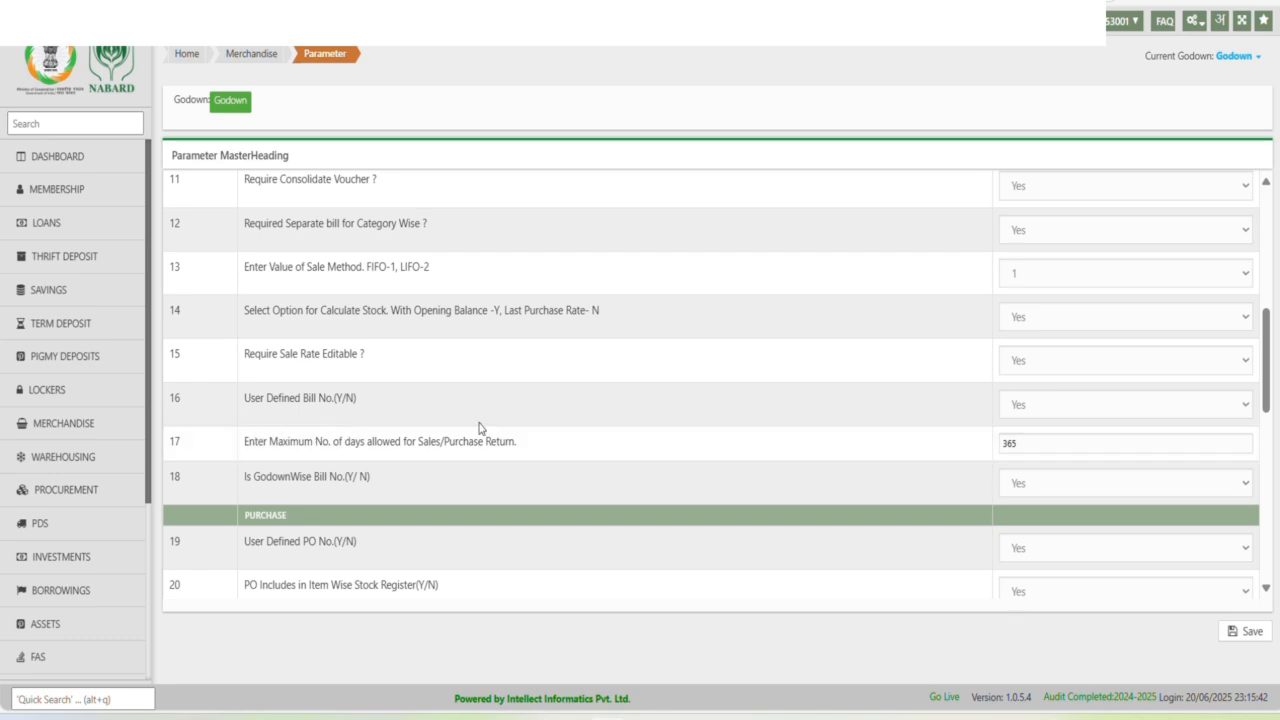
{"action": "scroll", "coordinate": [800, 455], "scroll_direction": "down", "scroll_amount": 1}
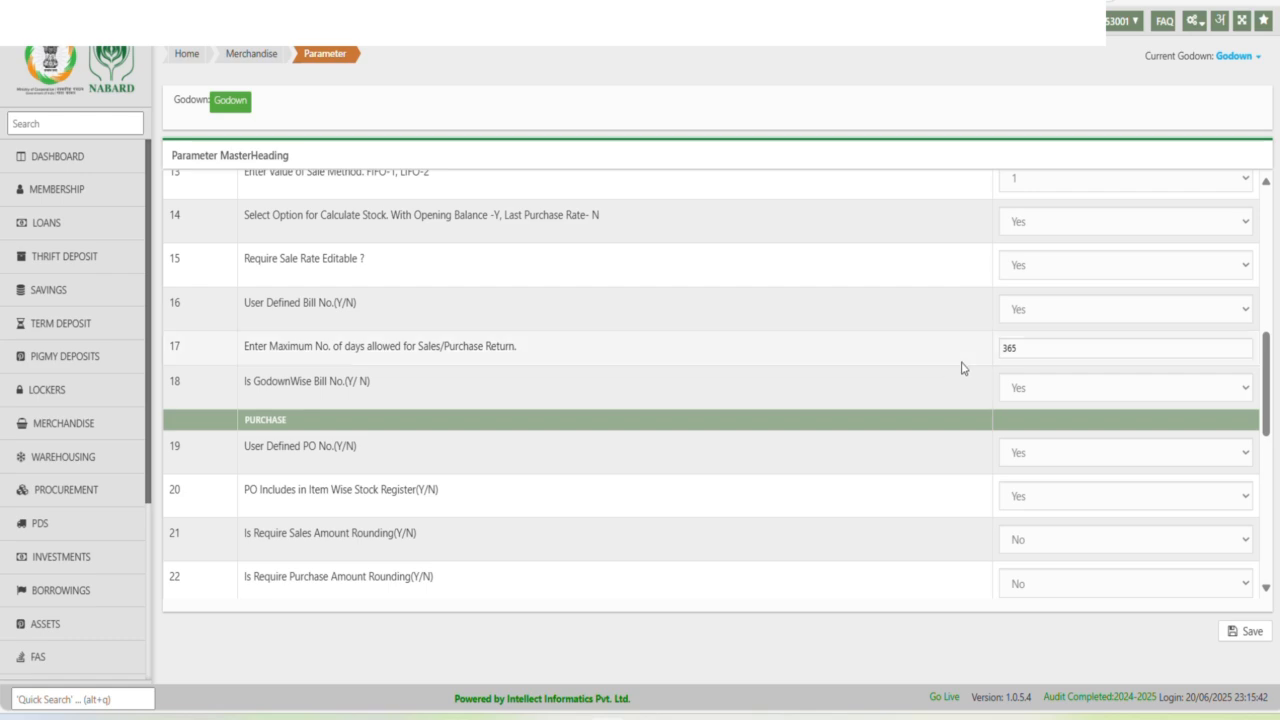
{"action": "double_click", "coordinate": [1032, 347]}
{"action": "left_click", "coordinate": [871, 371]}
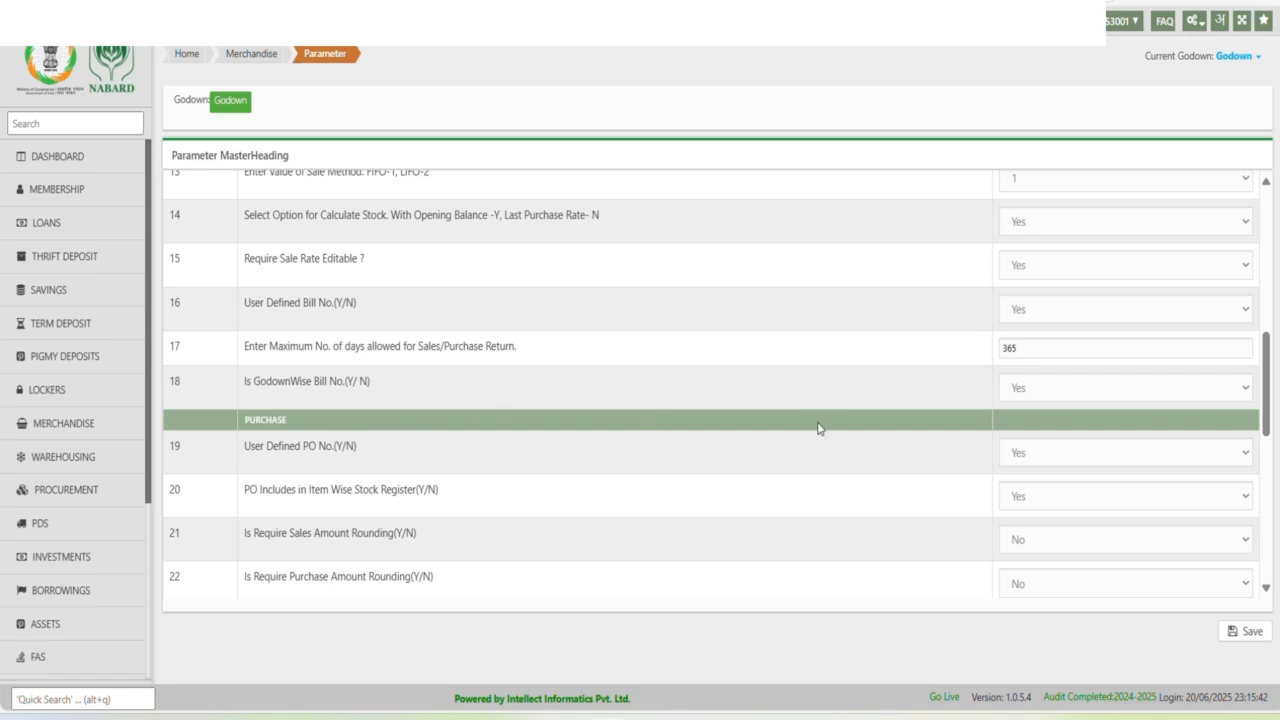
Step: Review the Purchase parameters, inspecting the sales amount rounding option and the stock register and GST settings below it
{"action": "scroll", "coordinate": [820, 429], "scroll_direction": "down", "scroll_amount": 2}
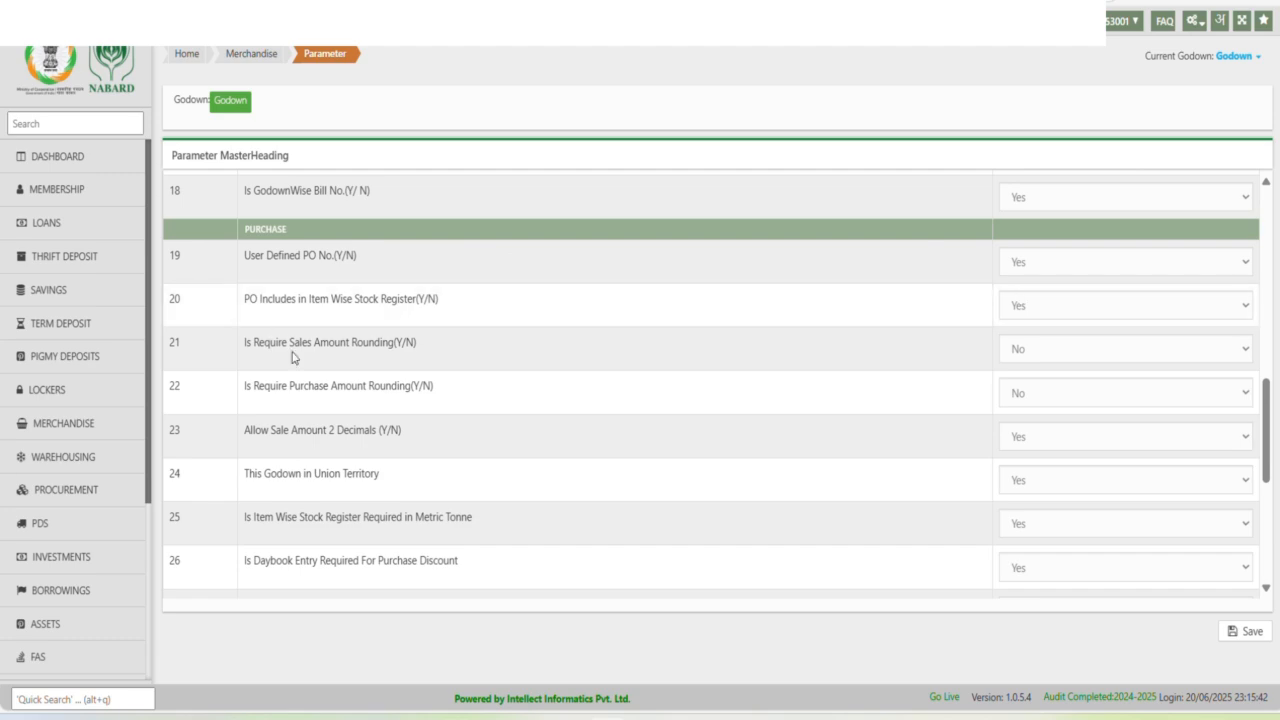
{"action": "left_click", "coordinate": [1042, 355]}
{"action": "left_click", "coordinate": [948, 352]}
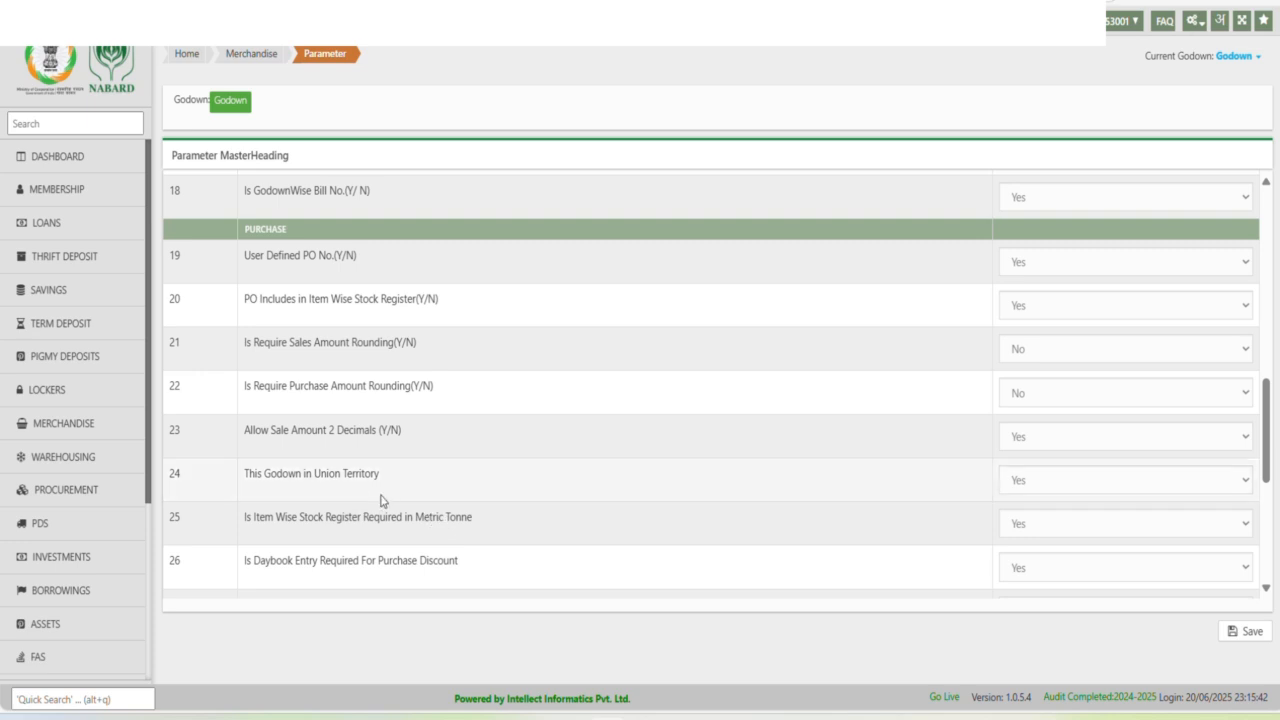
{"action": "scroll", "coordinate": [566, 496], "scroll_direction": "down", "scroll_amount": 3}
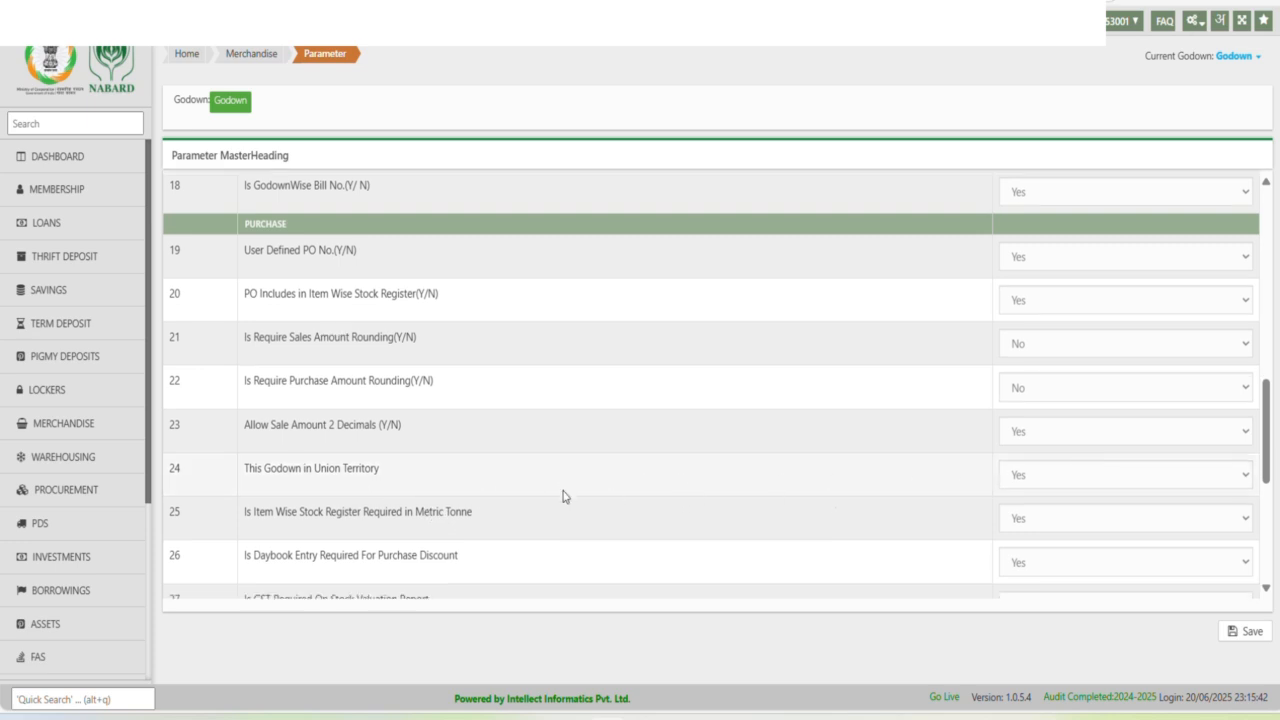
{"action": "scroll", "coordinate": [648, 420], "scroll_direction": "down", "scroll_amount": 1}
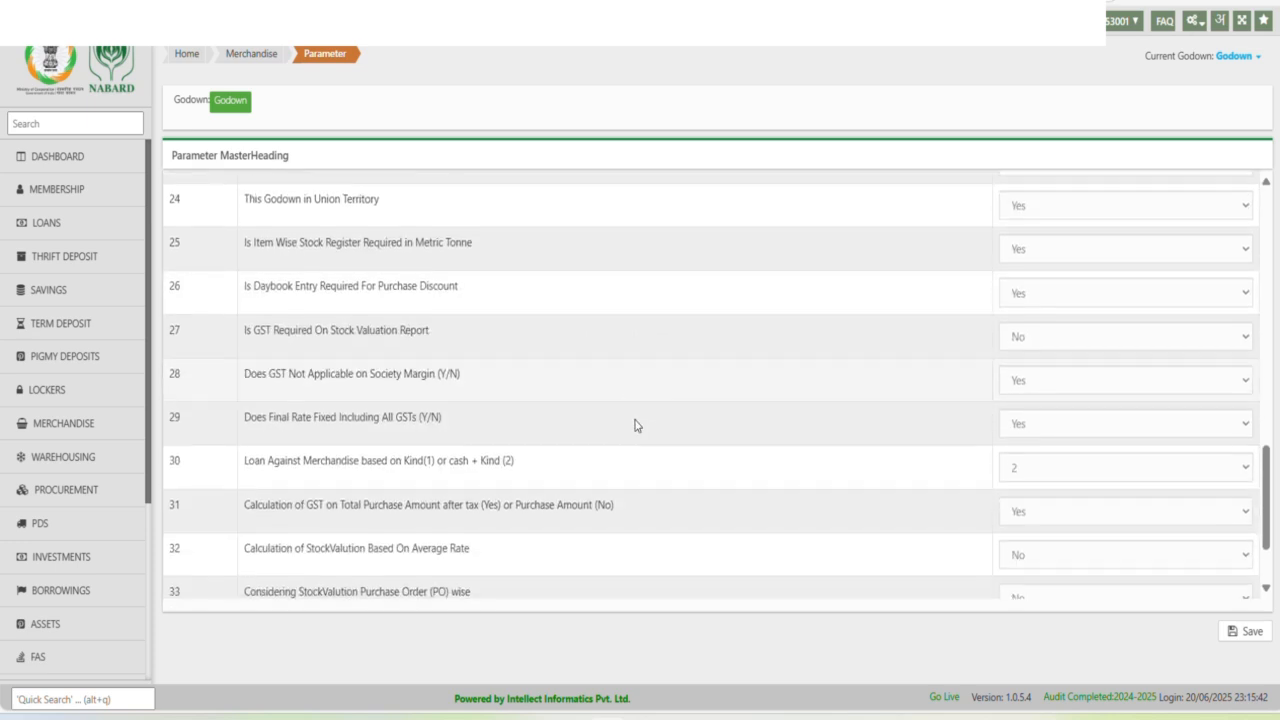
Step: Highlight the Loan Against Merchandise parameter, inspect its Kind (1) and cash + Kind (2) options, and review the remaining parameters
{"action": "left_click_drag", "start_coordinate": [242, 449], "coordinate": [590, 452]}
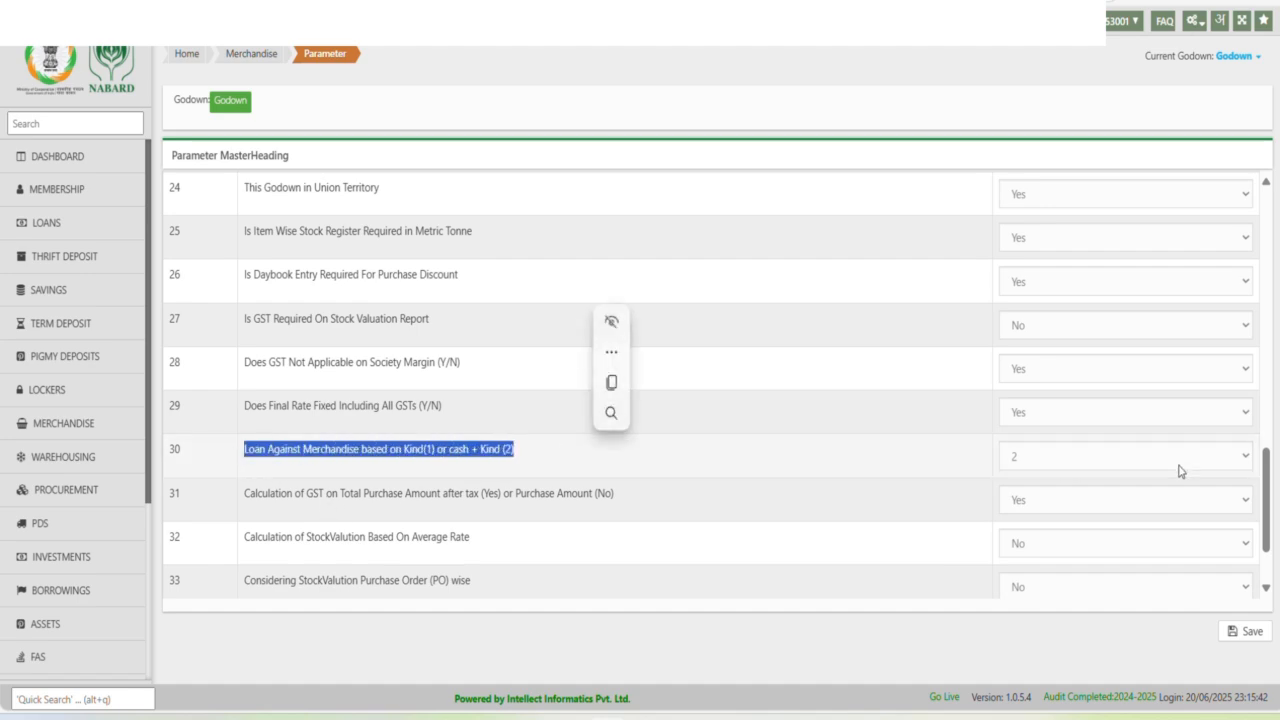
{"action": "left_click", "coordinate": [1055, 457]}
{"action": "left_click", "coordinate": [1040, 466]}
{"action": "left_click", "coordinate": [1038, 466]}
{"action": "left_click", "coordinate": [1036, 462]}
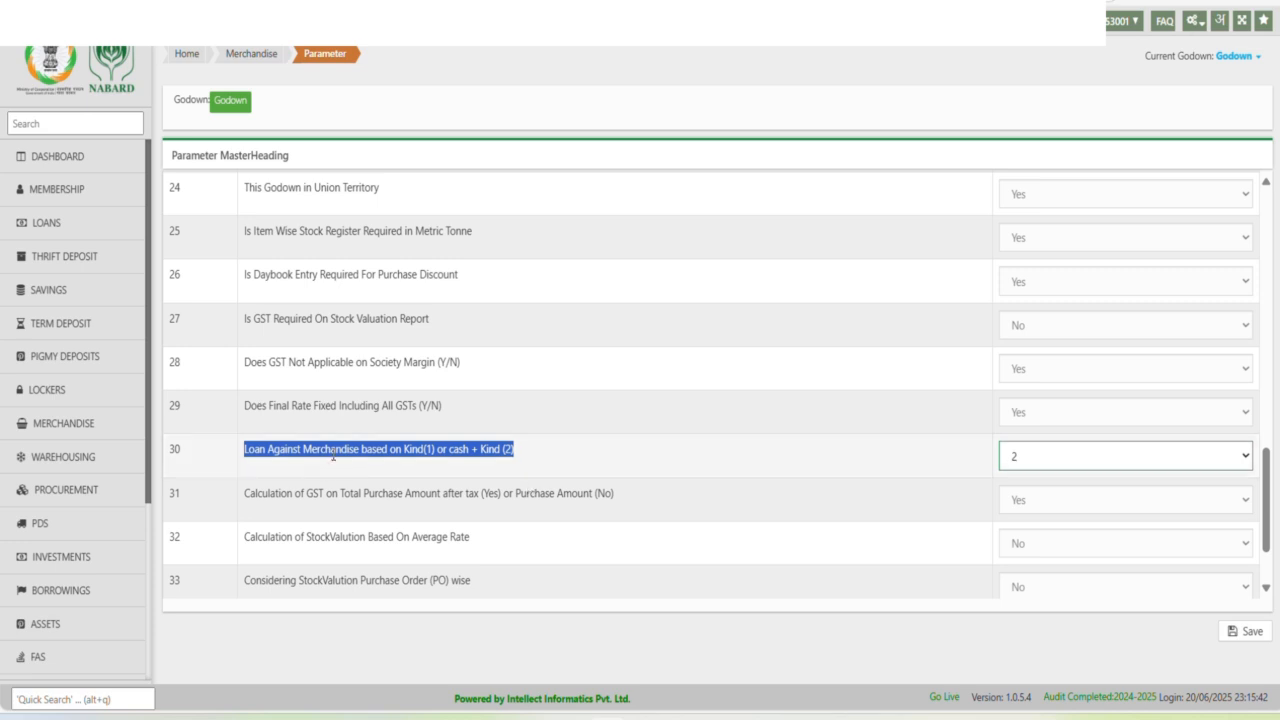
{"action": "scroll", "coordinate": [600, 465], "scroll_direction": "down", "scroll_amount": 1}
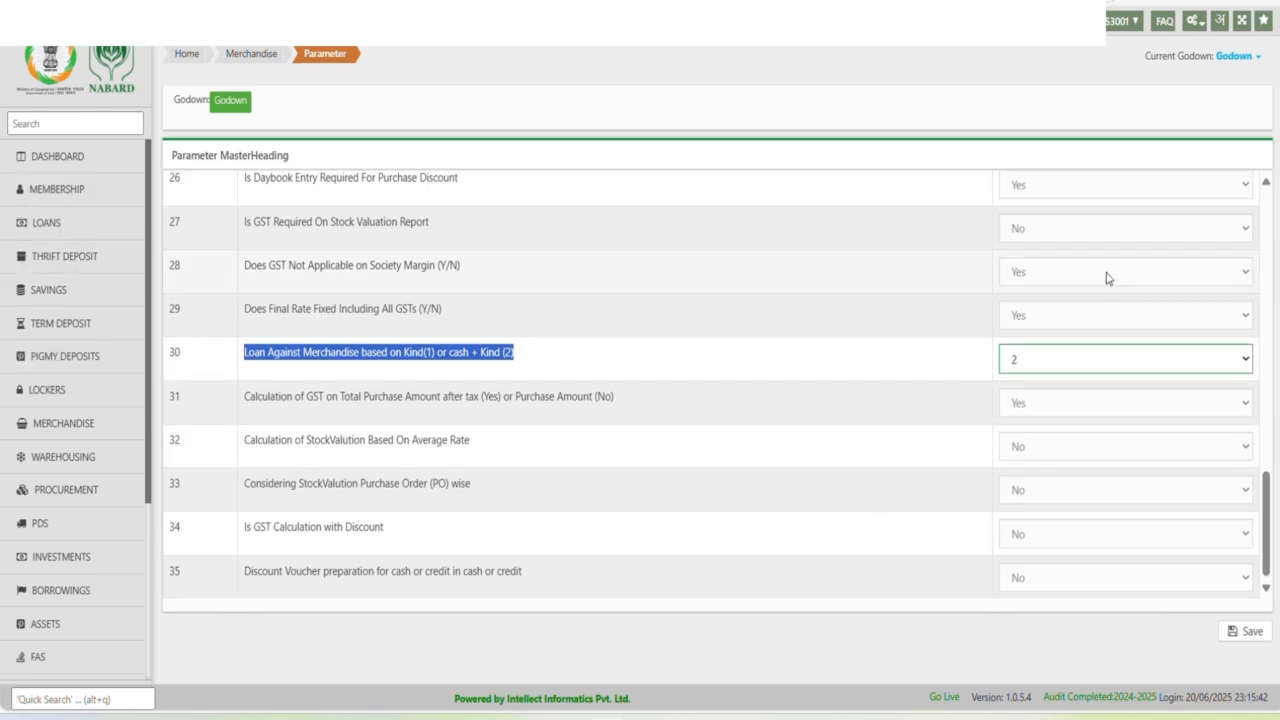
Step: Open the Unit master from the Merchandise configuration
{"action": "left_click", "coordinate": [1199, 25]}
{"action": "mouse_move", "coordinate": [1107, 320]}
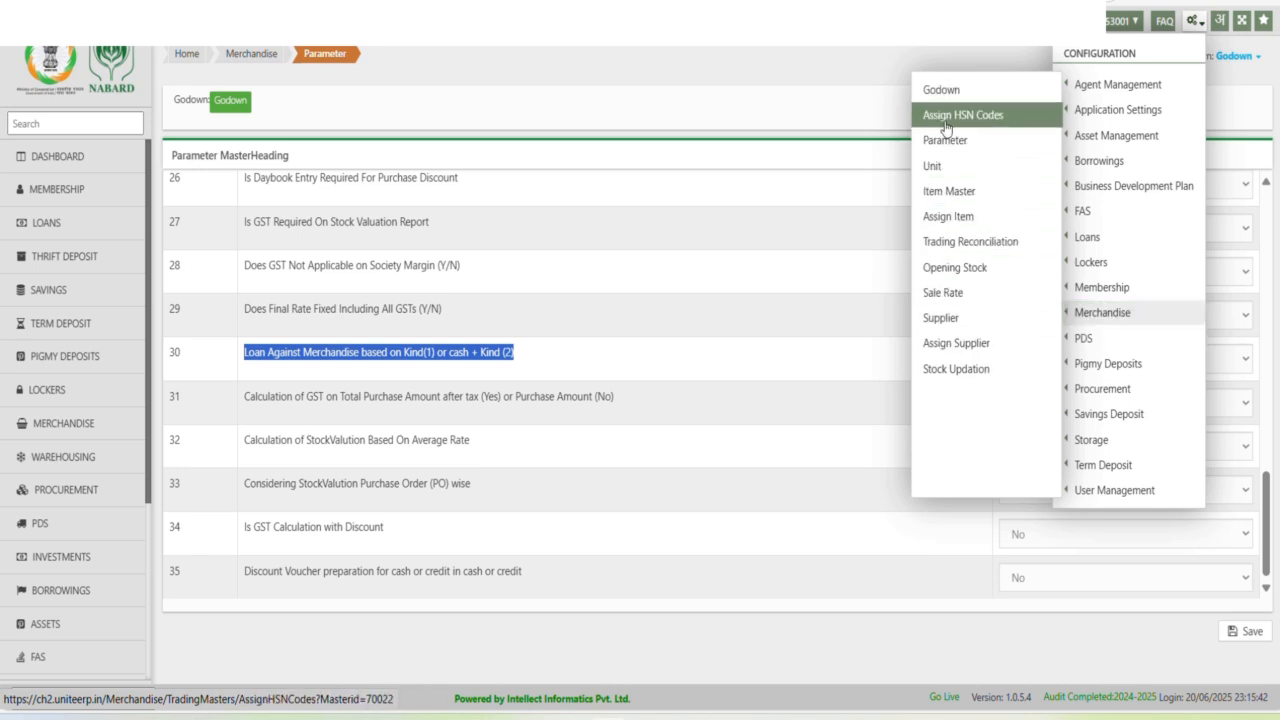
{"action": "left_click", "coordinate": [944, 164]}
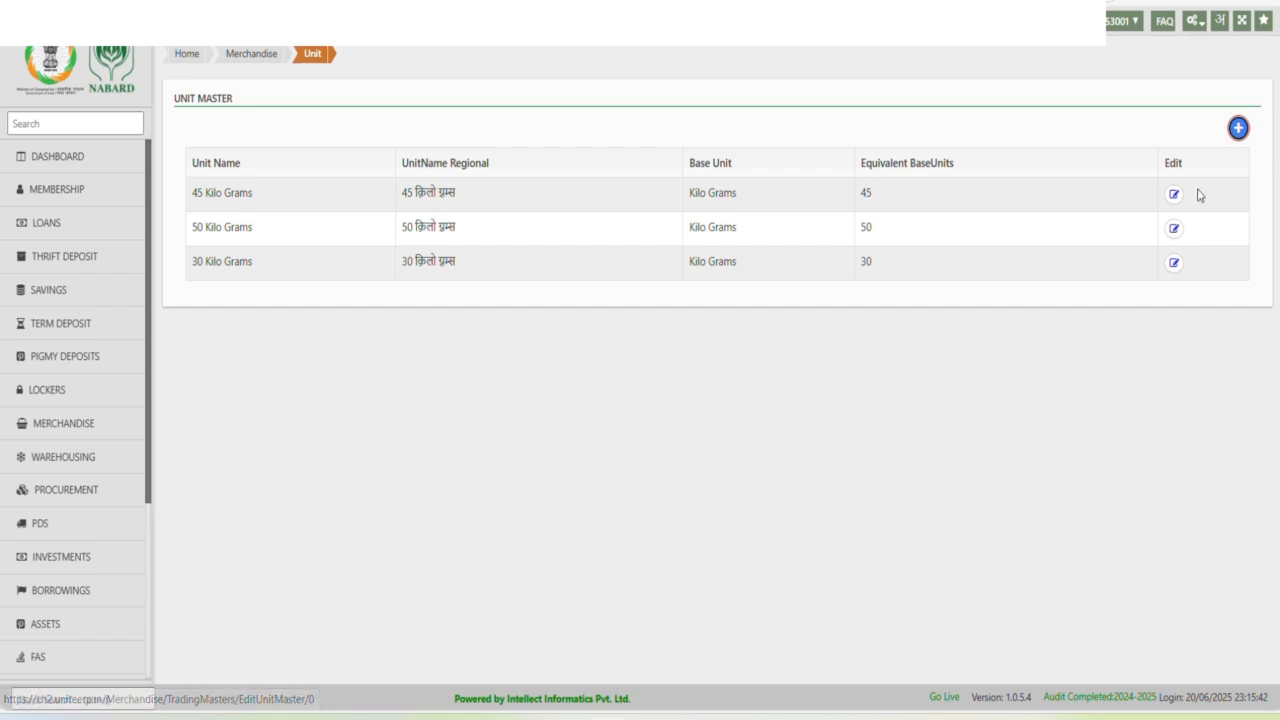
Step: Add a new unit with base unit Milli Litres and 1 equivalent base unit, and save it
{"action": "left_click", "coordinate": [1238, 131]}
{"action": "left_click", "coordinate": [491, 125]}
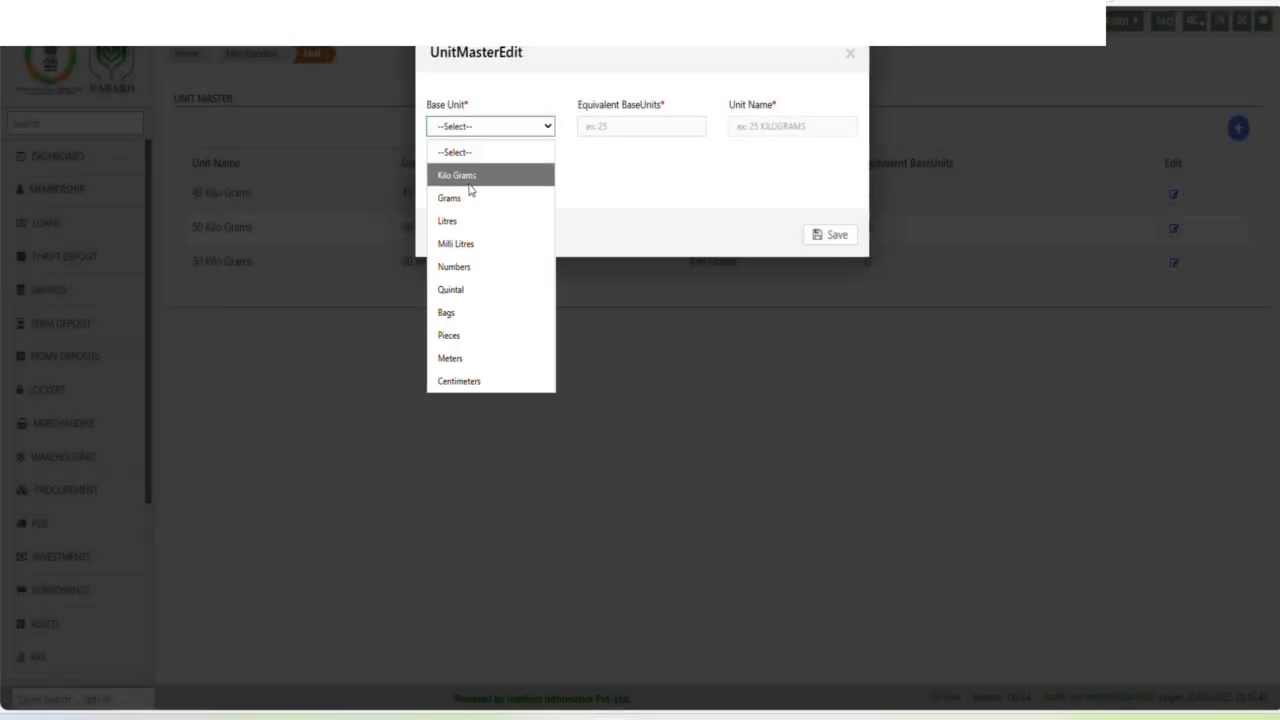
{"action": "left_click", "coordinate": [484, 250]}
{"action": "left_click", "coordinate": [631, 128]}
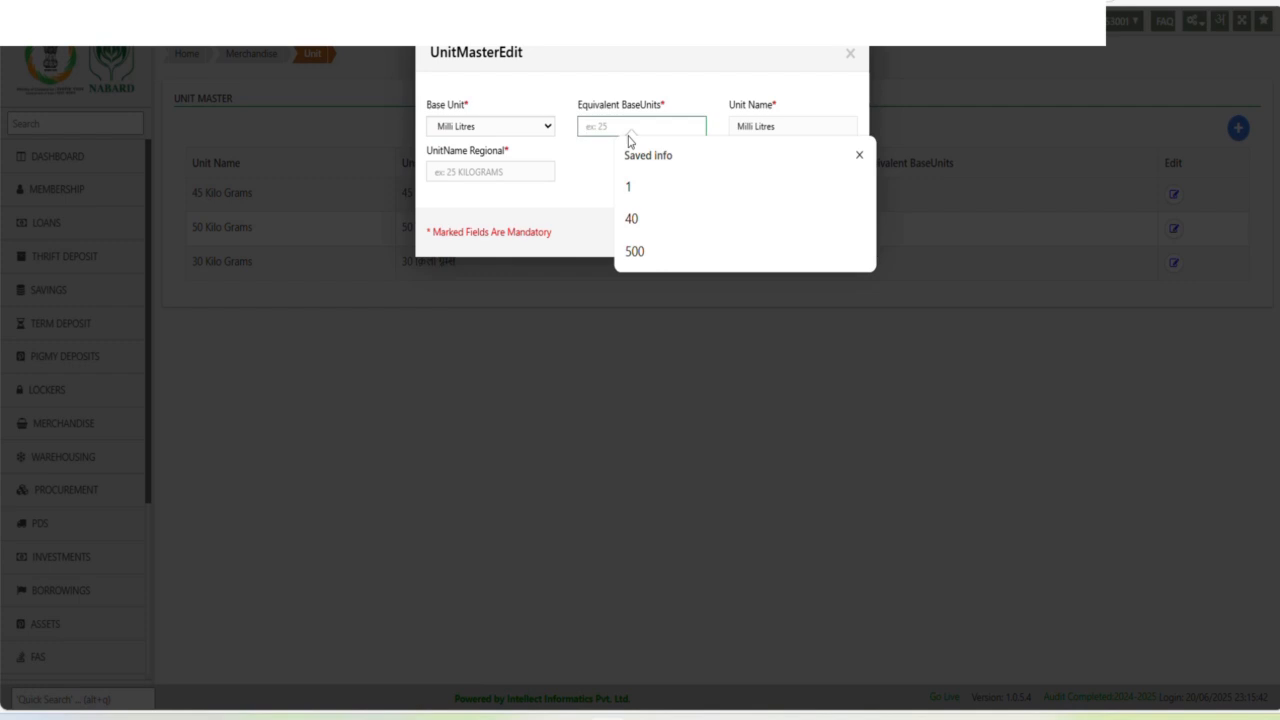
{"action": "type", "text": "1"}
{"action": "left_click", "coordinate": [650, 168]}
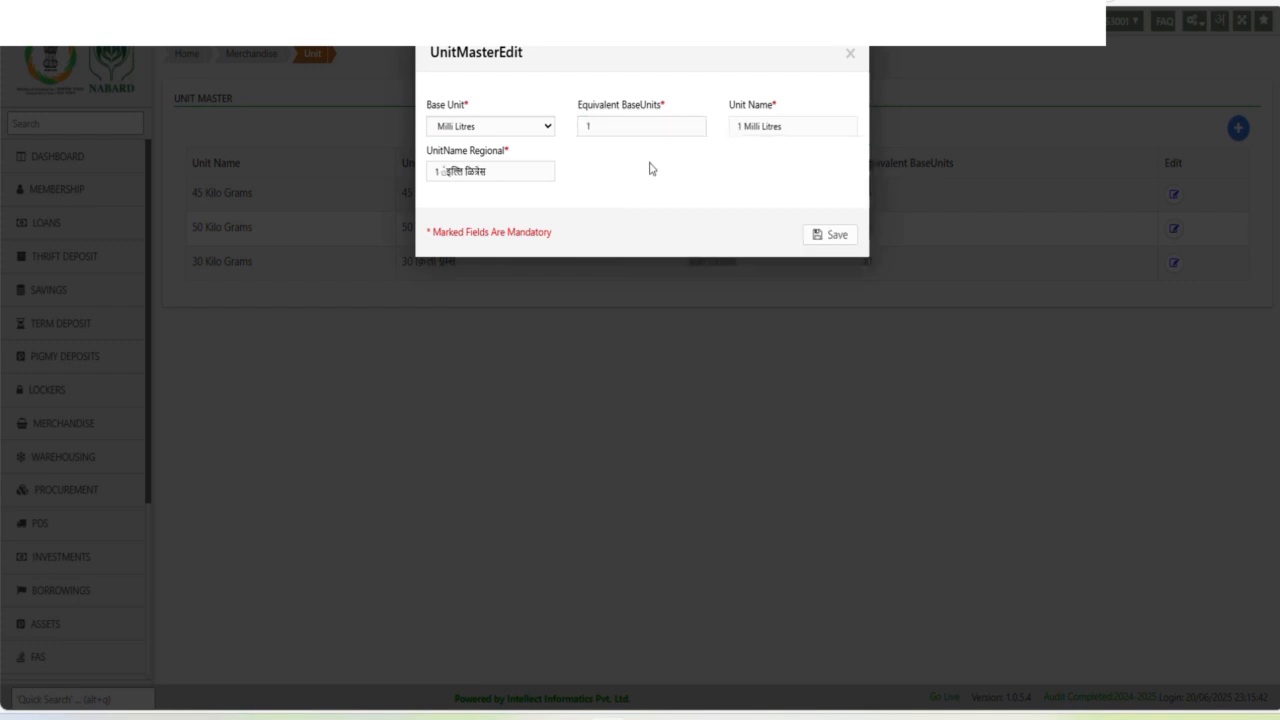
{"action": "left_click", "coordinate": [826, 238]}
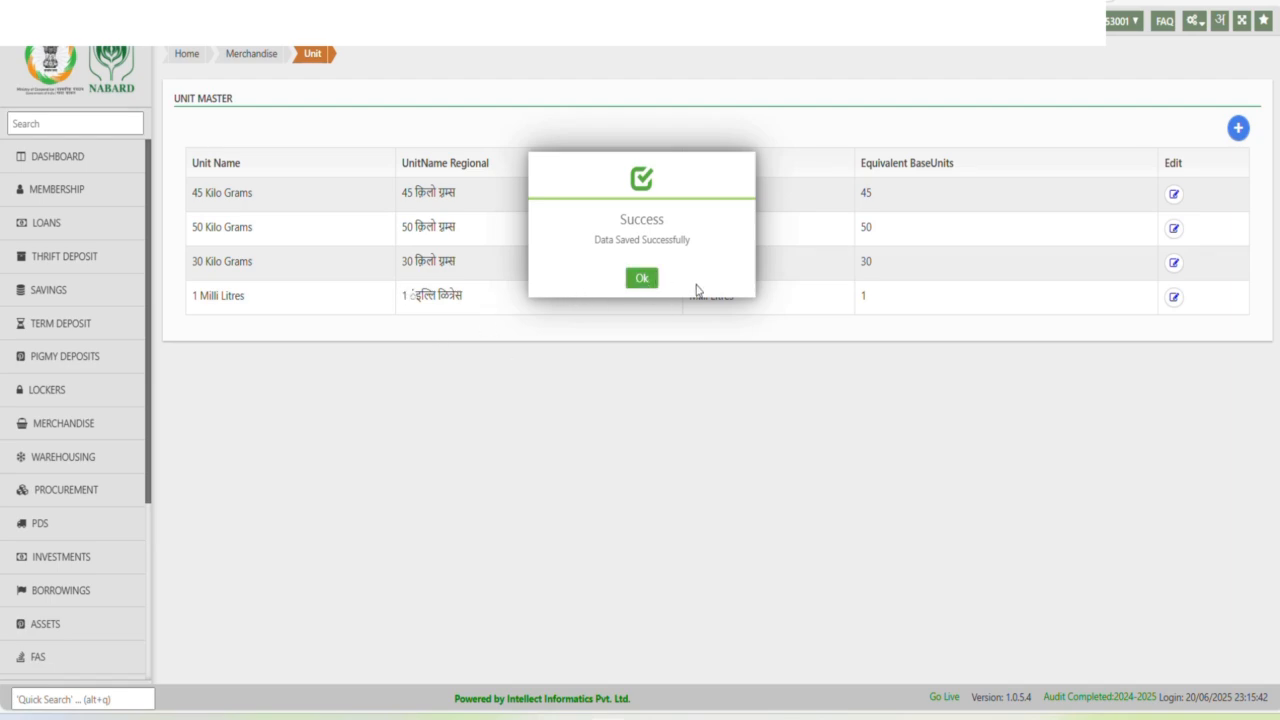
{"action": "left_click", "coordinate": [648, 279]}
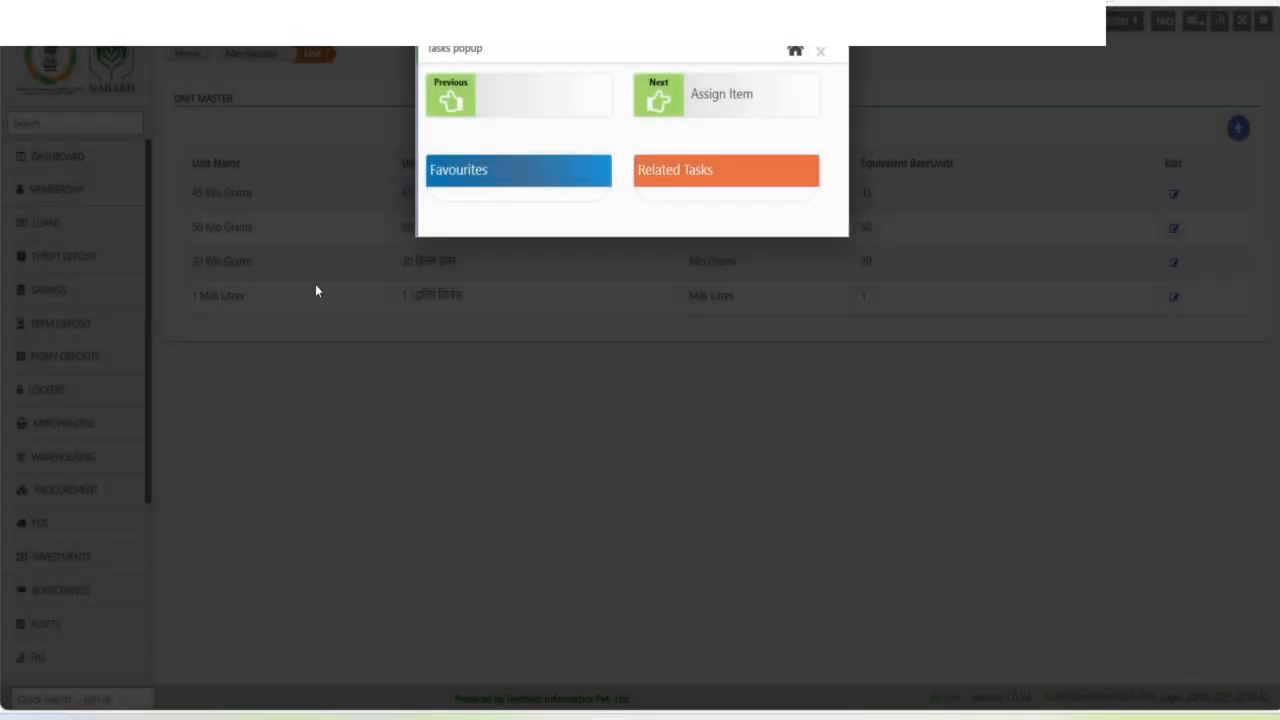
{"action": "left_click", "coordinate": [820, 55]}
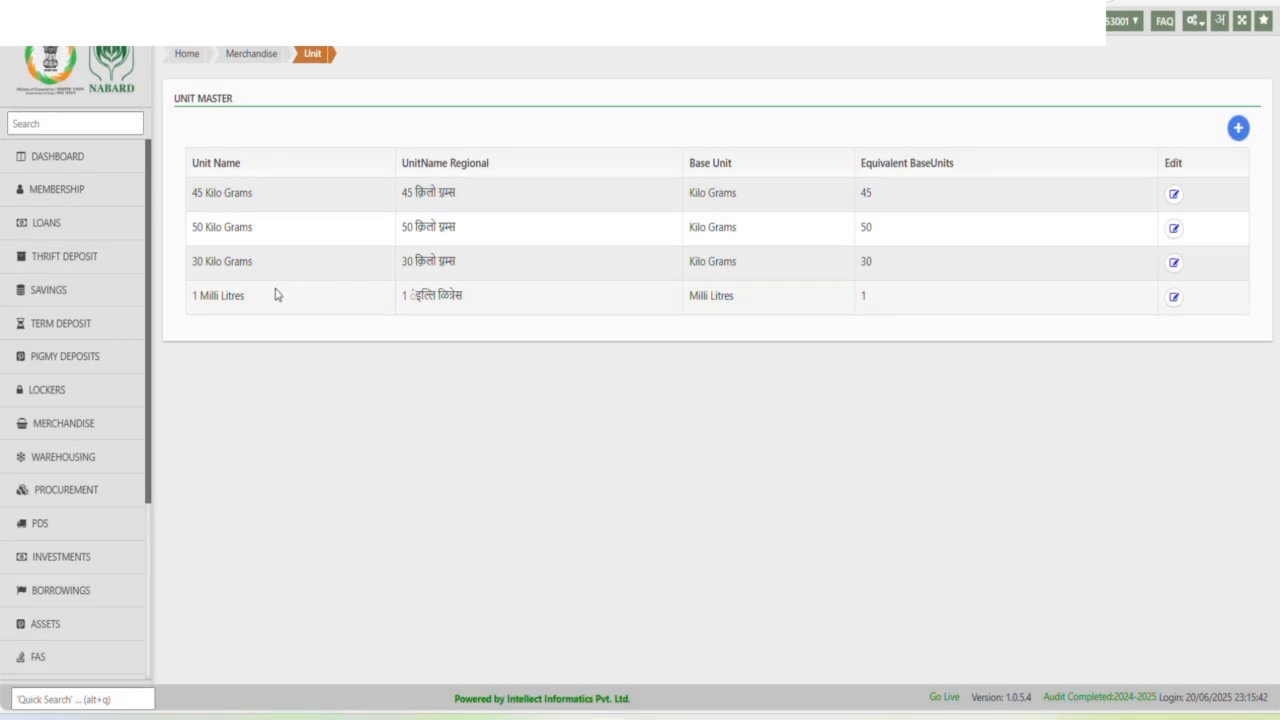
Step: Open the Item Master from the Merchandise configuration
{"action": "left_click", "coordinate": [1195, 22]}
{"action": "mouse_move", "coordinate": [1094, 214]}
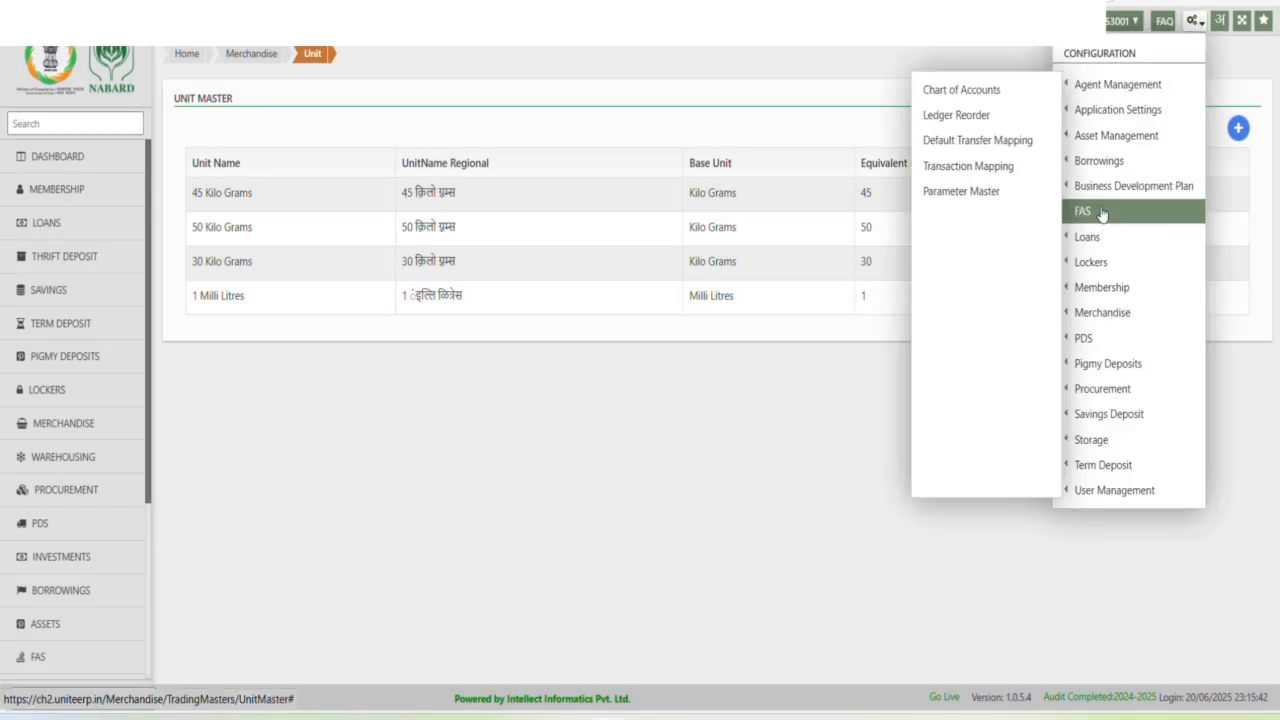
{"action": "mouse_move", "coordinate": [1110, 314]}
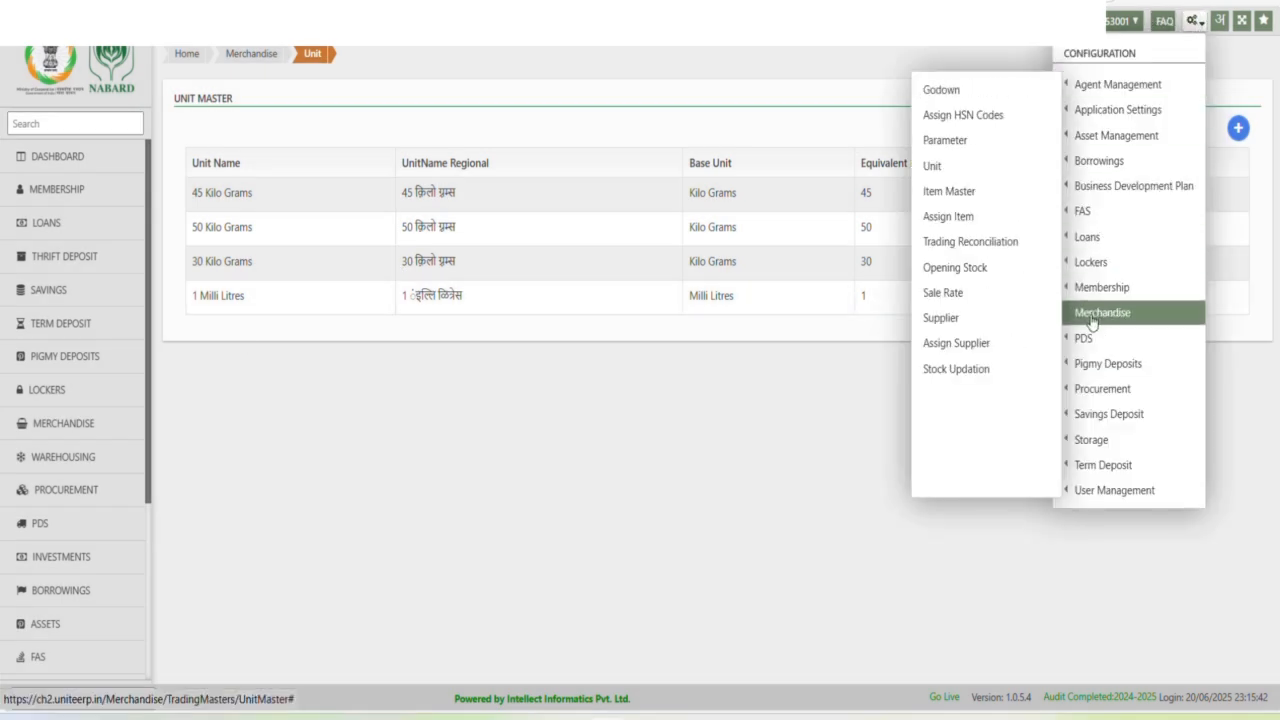
{"action": "left_click", "coordinate": [969, 191]}
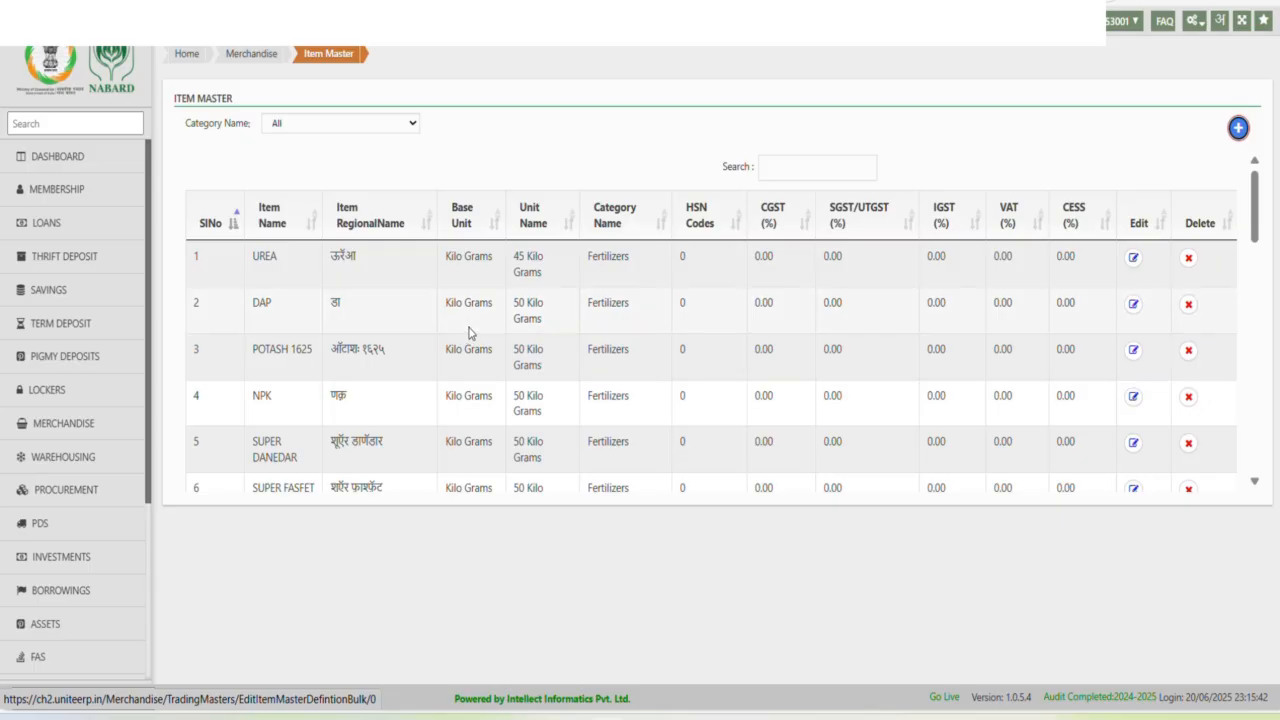
Step: Examine the full list of existing items with their units and categories in the Item Master
{"action": "scroll", "coordinate": [315, 330], "scroll_direction": "down", "scroll_amount": 10}
{"action": "scroll", "coordinate": [333, 347], "scroll_direction": "up", "scroll_amount": 10}
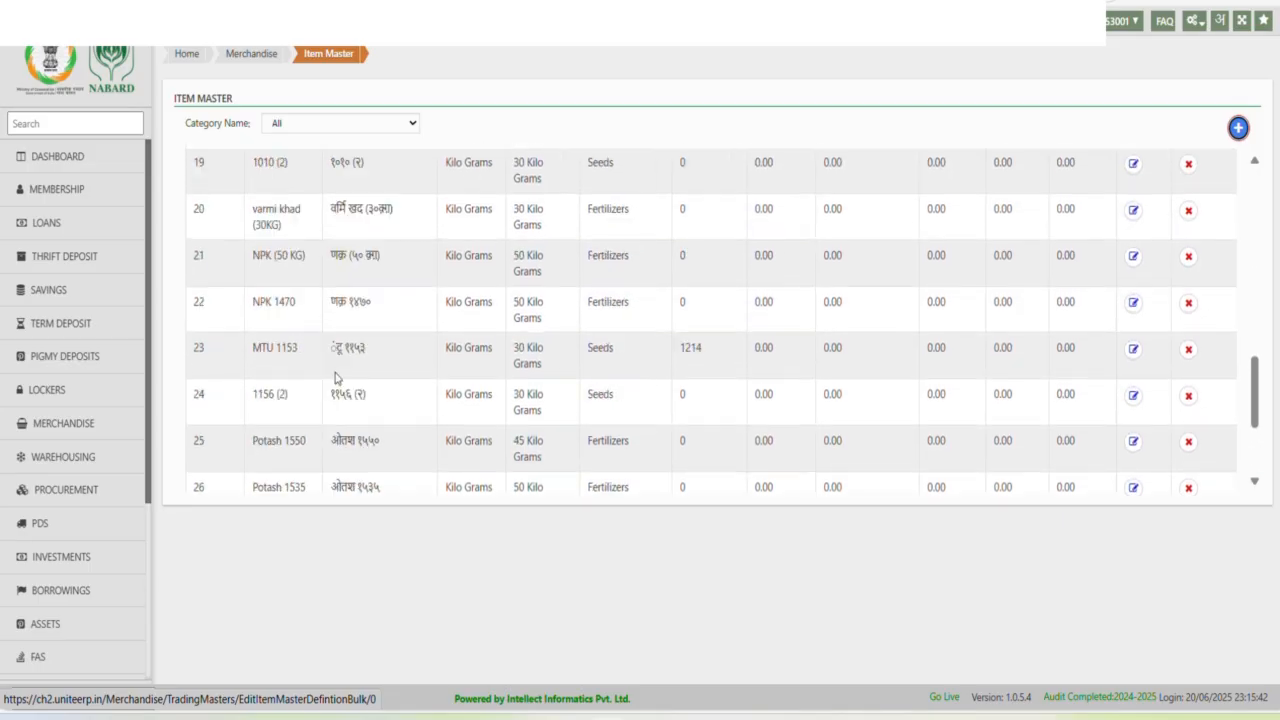
{"action": "scroll", "coordinate": [324, 410], "scroll_direction": "down", "scroll_amount": 10}
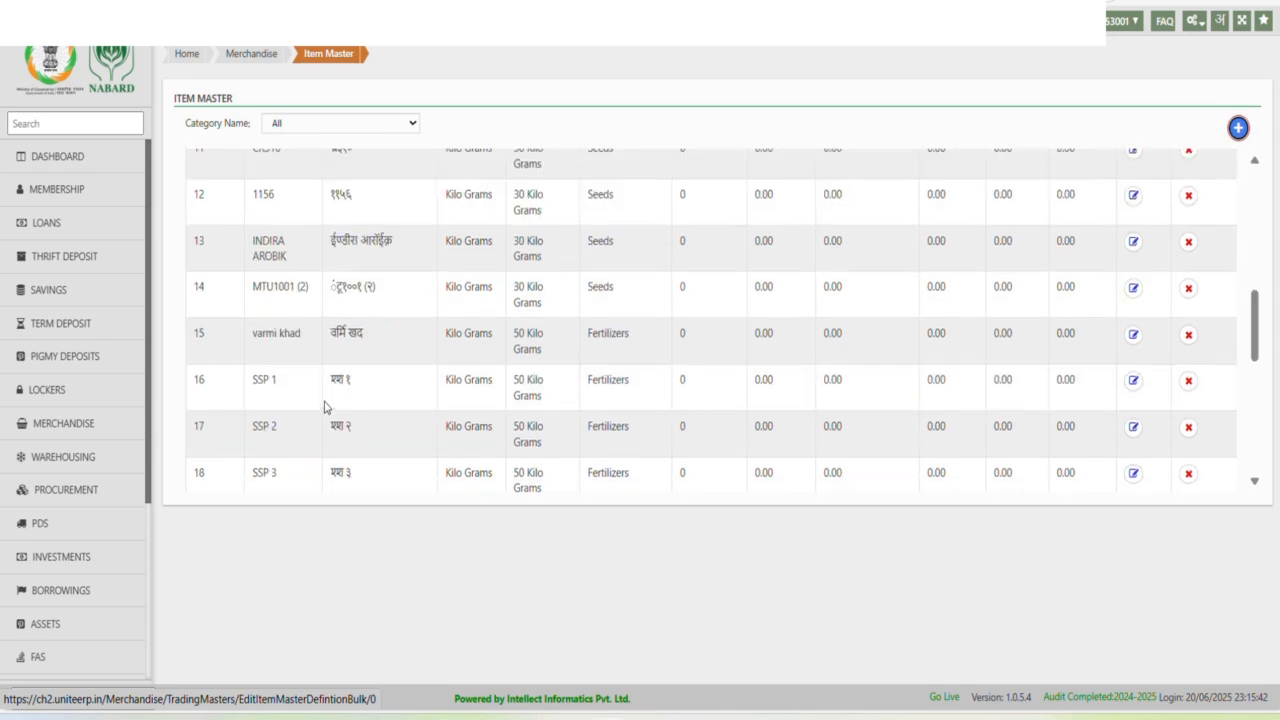
{"action": "scroll", "coordinate": [324, 404], "scroll_direction": "up", "scroll_amount": 4}
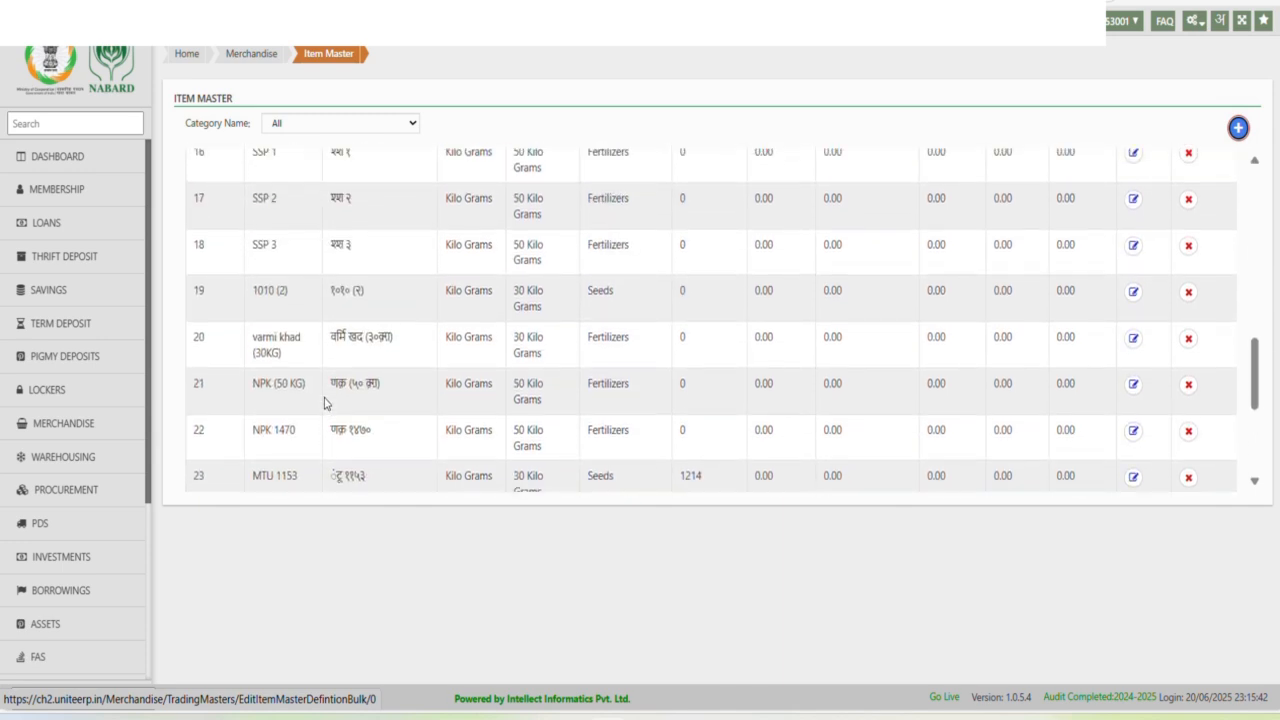
{"action": "scroll", "coordinate": [324, 403], "scroll_direction": "up", "scroll_amount": 3}
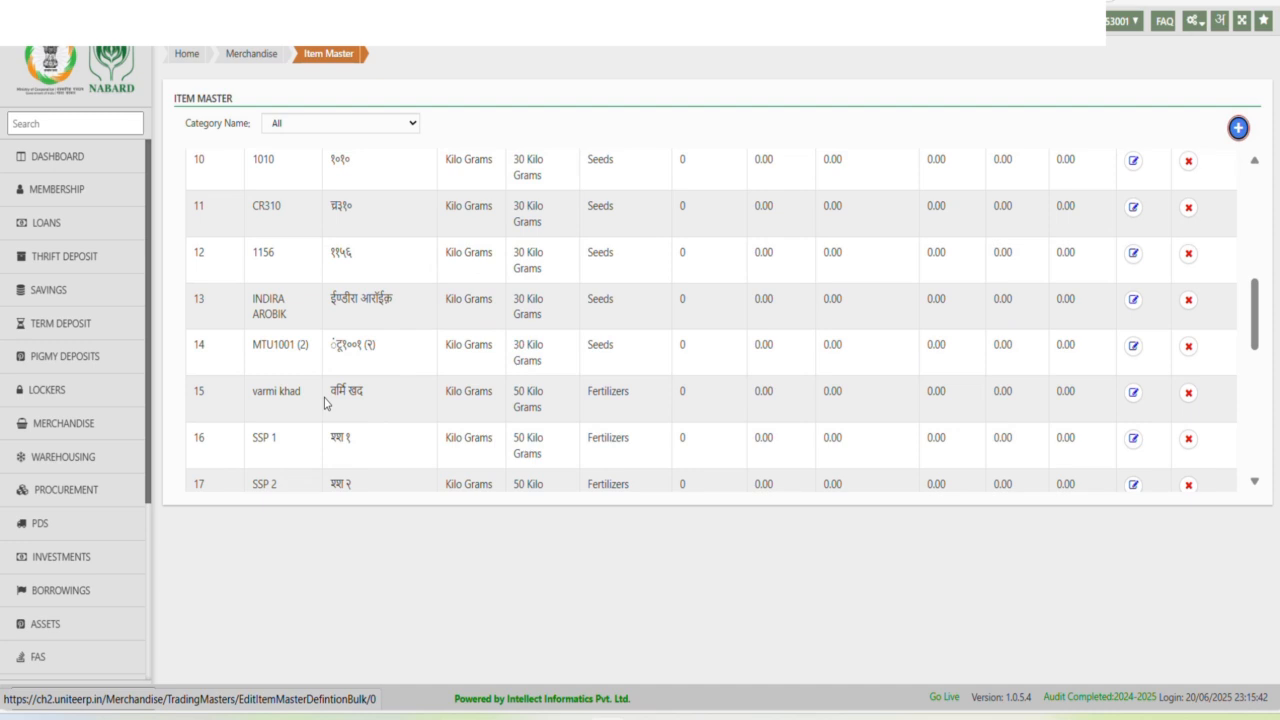
{"action": "scroll", "coordinate": [324, 403], "scroll_direction": "up", "scroll_amount": 3}
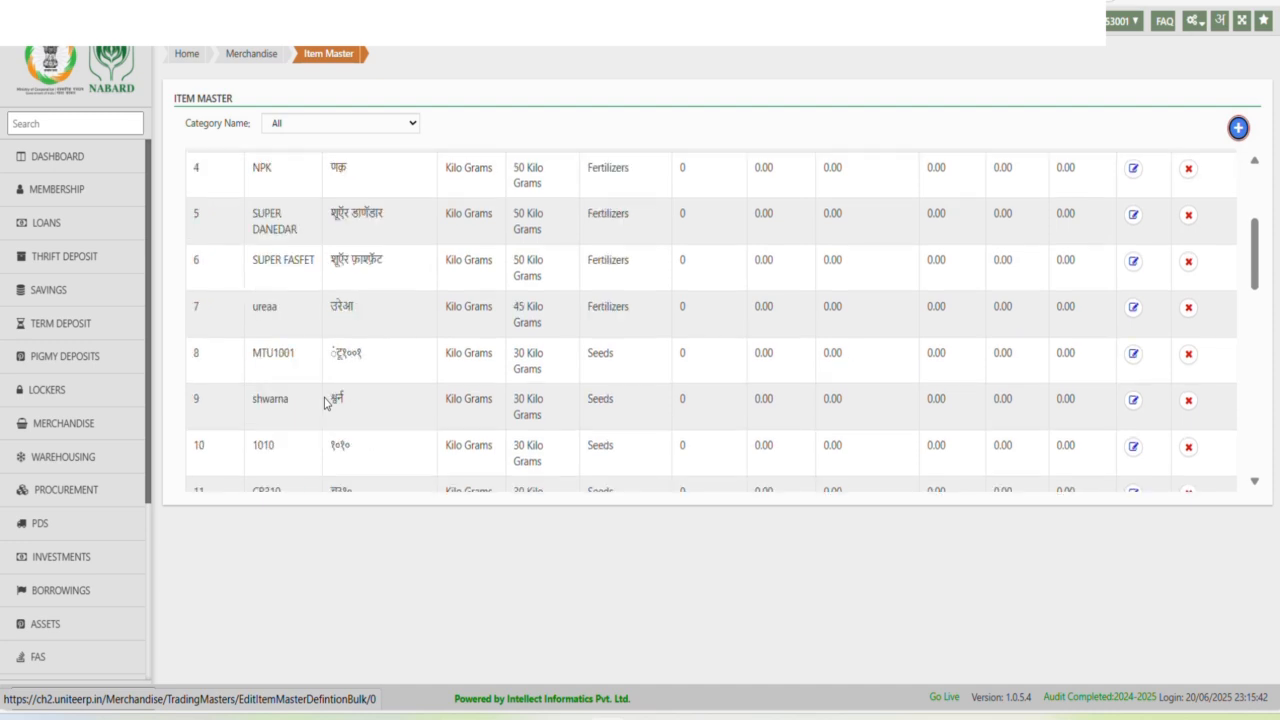
{"action": "scroll", "coordinate": [324, 403], "scroll_direction": "up", "scroll_amount": 4}
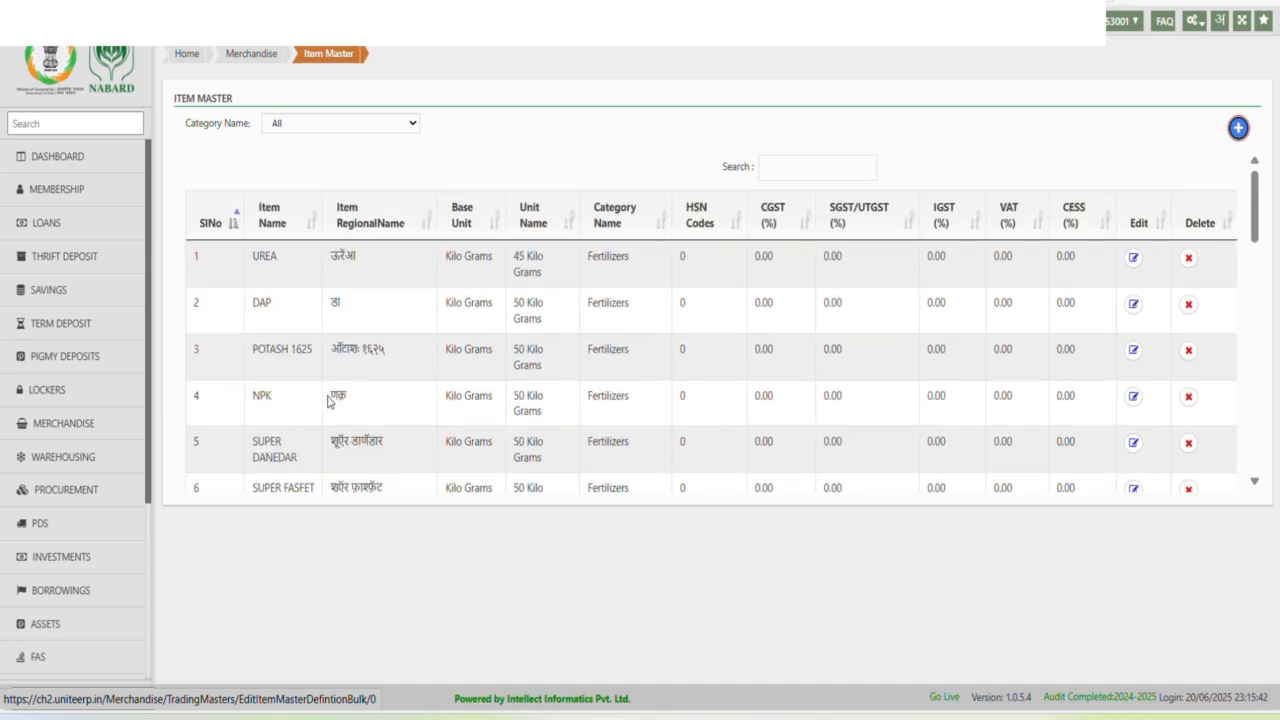
Step: Start adding items under the Fertilizers category and insert an empty item row
{"action": "left_click", "coordinate": [1238, 130]}
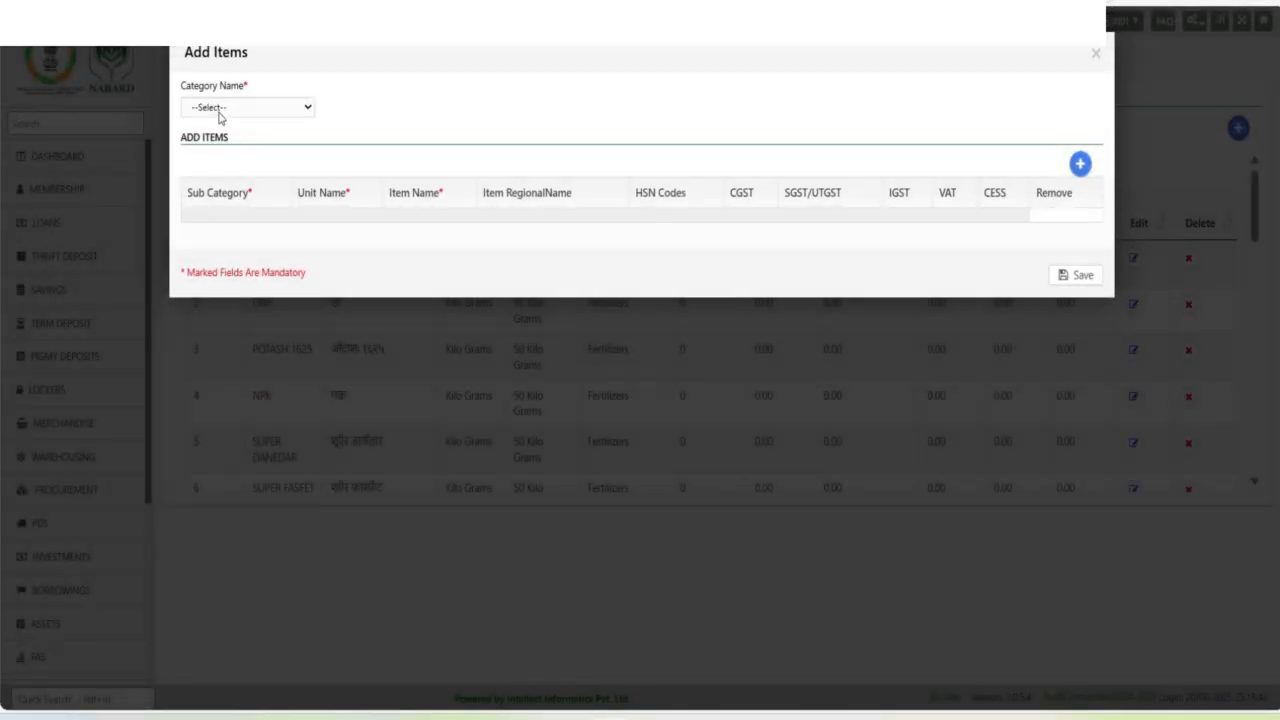
{"action": "left_click", "coordinate": [220, 110]}
{"action": "left_click", "coordinate": [212, 156]}
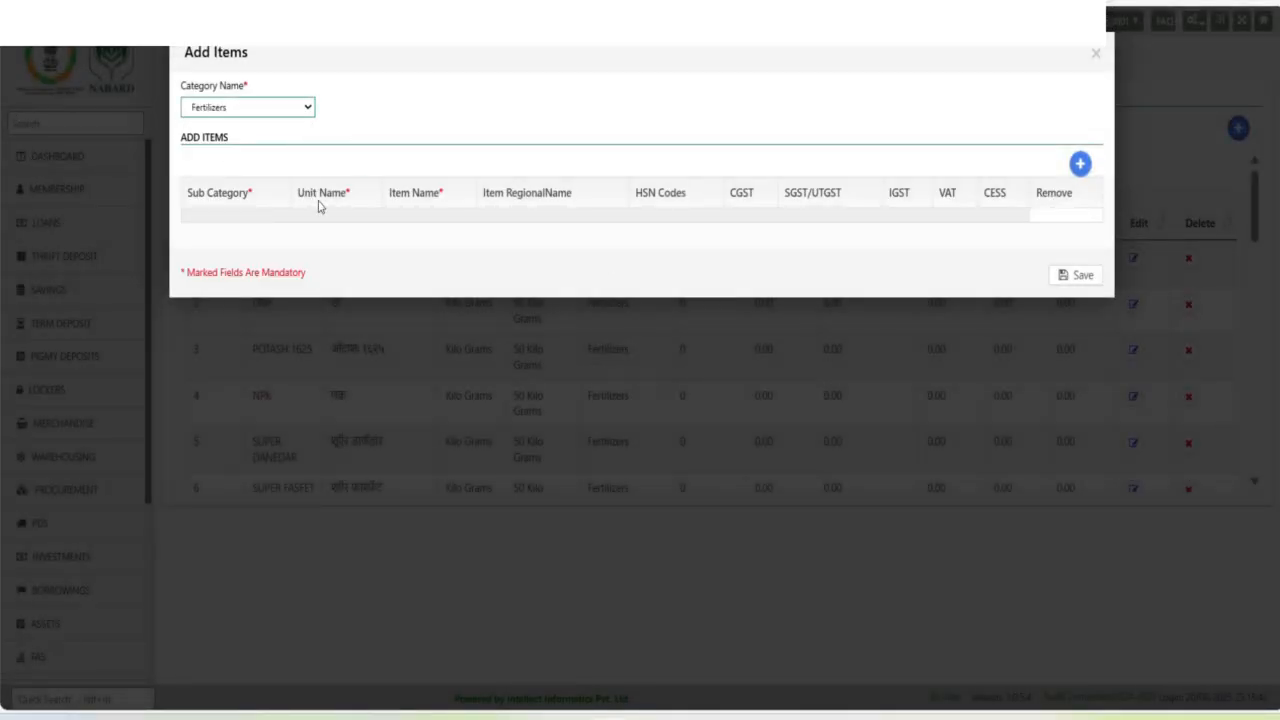
{"action": "left_click", "coordinate": [737, 117]}
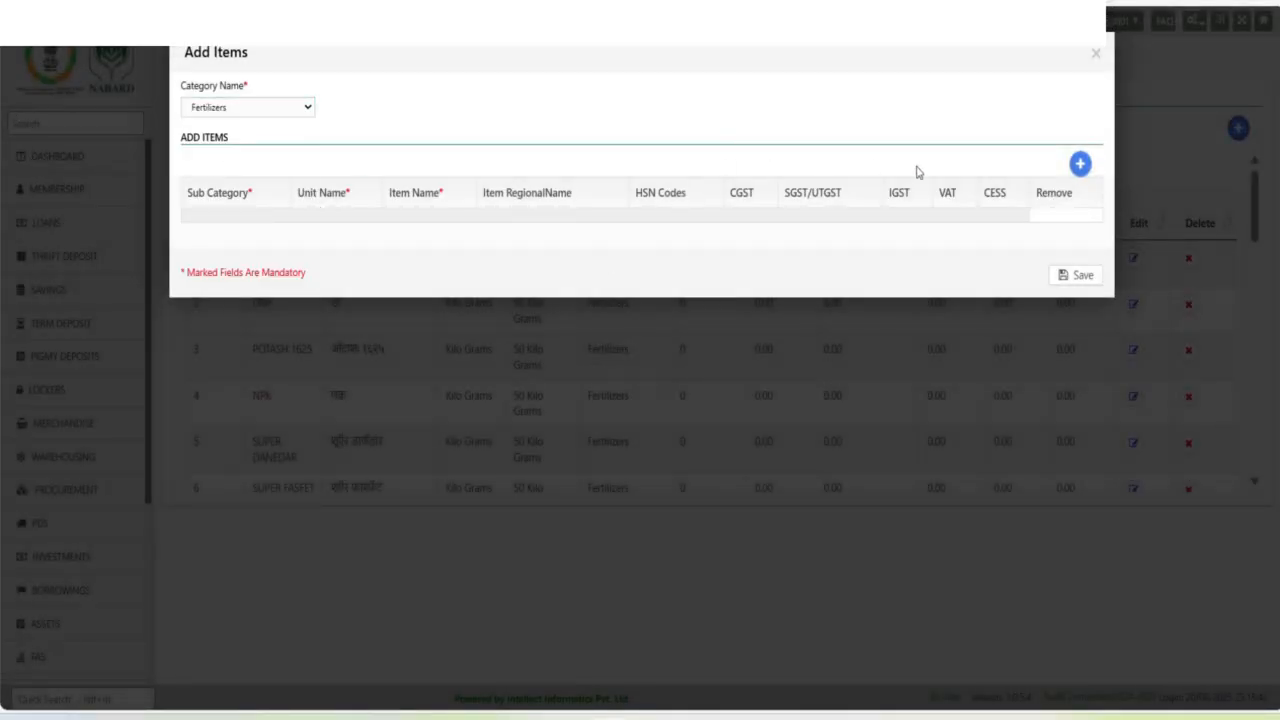
{"action": "left_click", "coordinate": [1088, 170]}
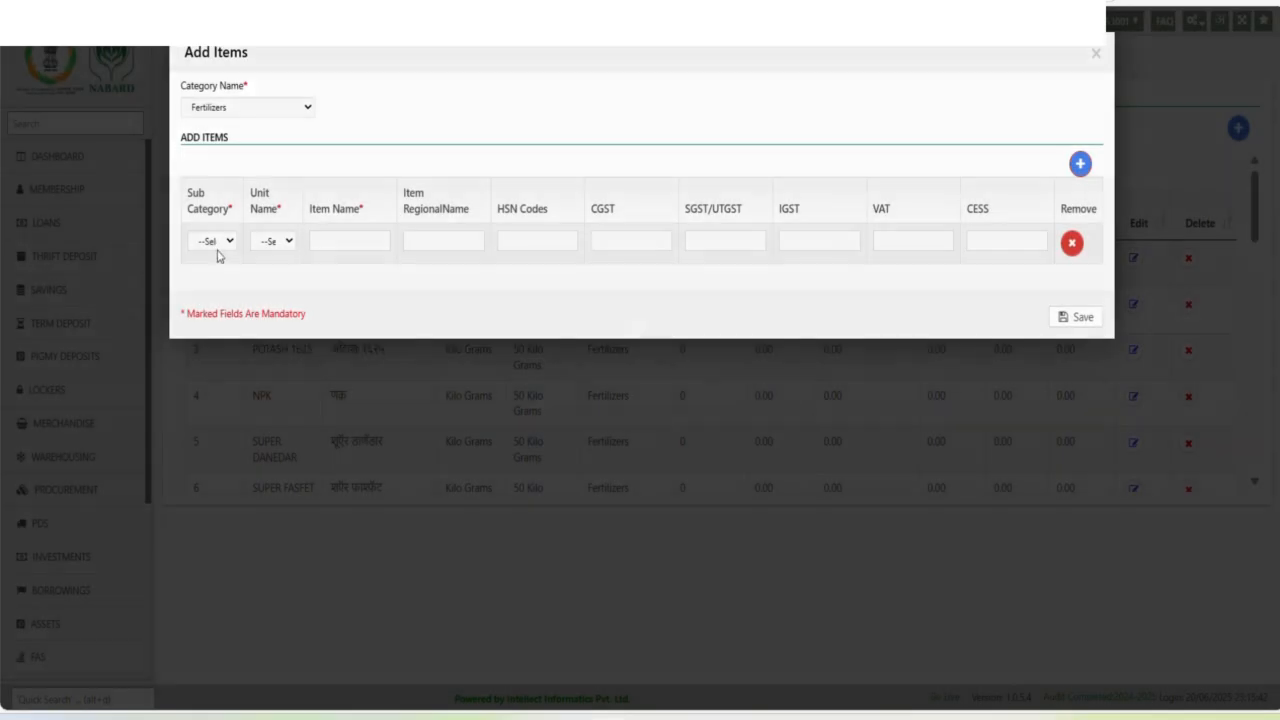
Step: Fill the item row with sub category Urea, unit 1 Milli Litres and item name NANO Urea, and save the item
{"action": "left_click", "coordinate": [207, 242]}
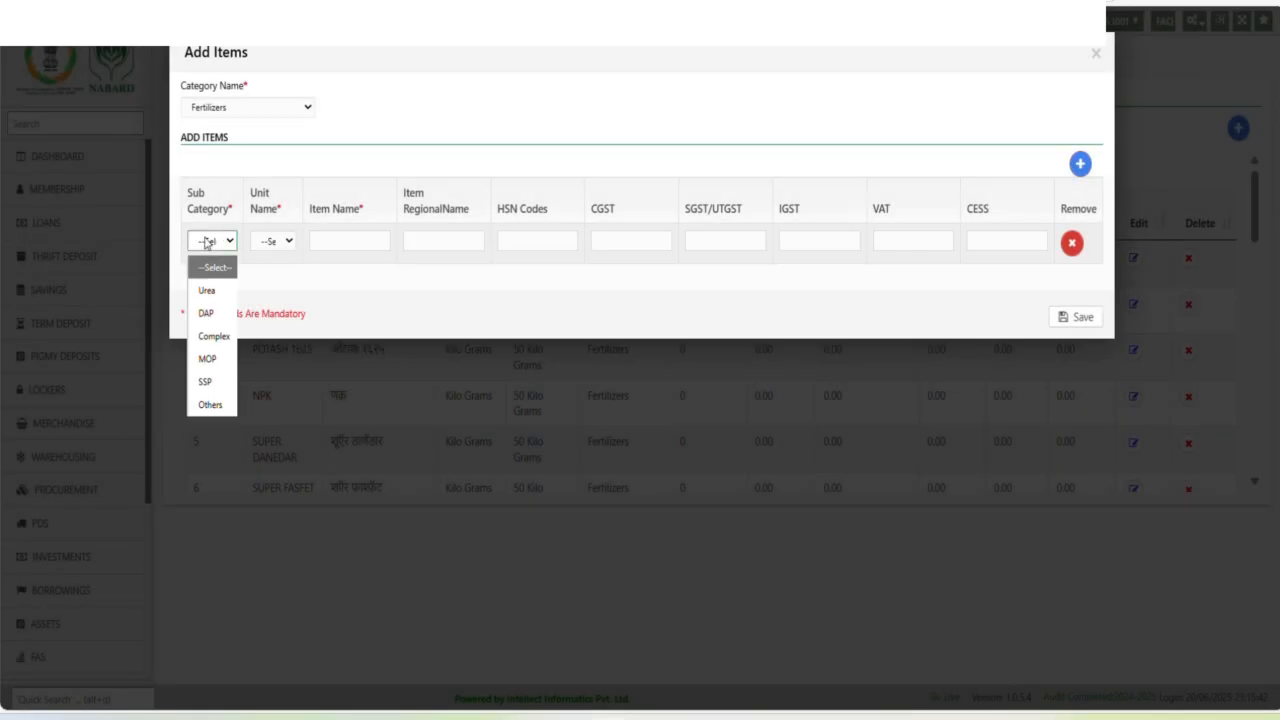
{"action": "left_click", "coordinate": [207, 291]}
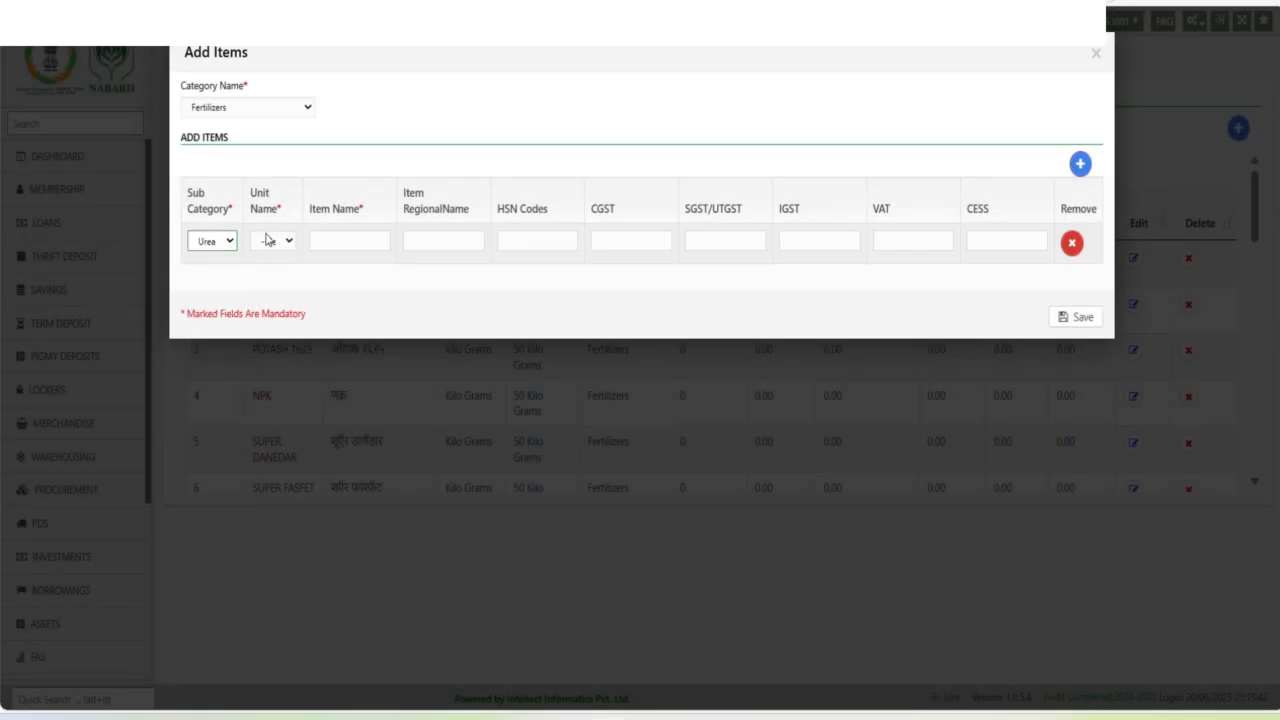
{"action": "left_click", "coordinate": [268, 242]}
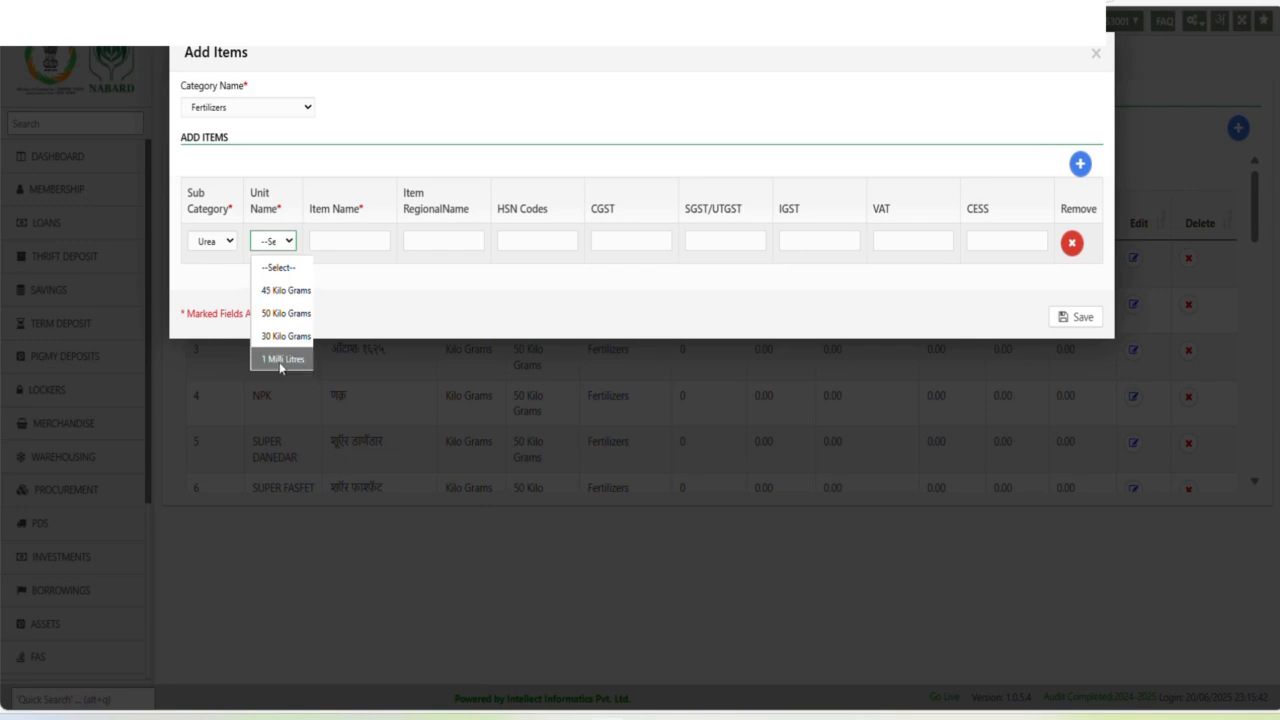
{"action": "left_click", "coordinate": [279, 359]}
{"action": "left_click", "coordinate": [335, 249]}
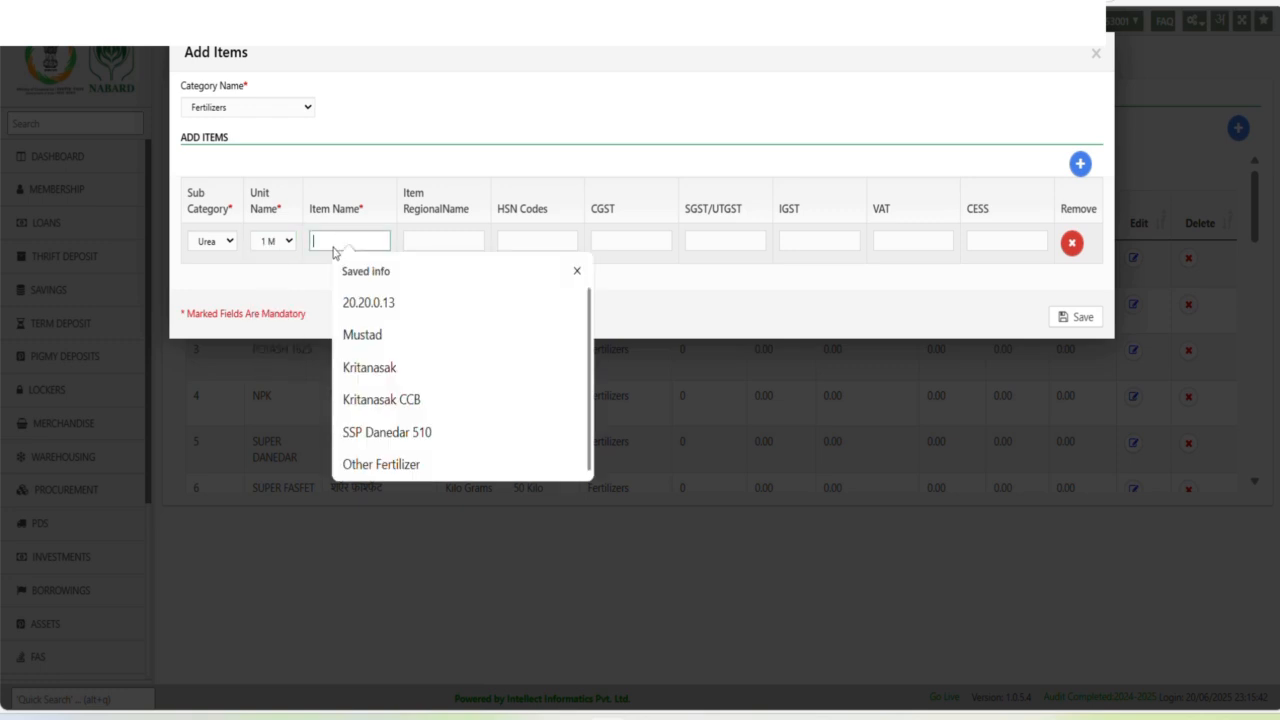
{"action": "type", "text": "Nan"}
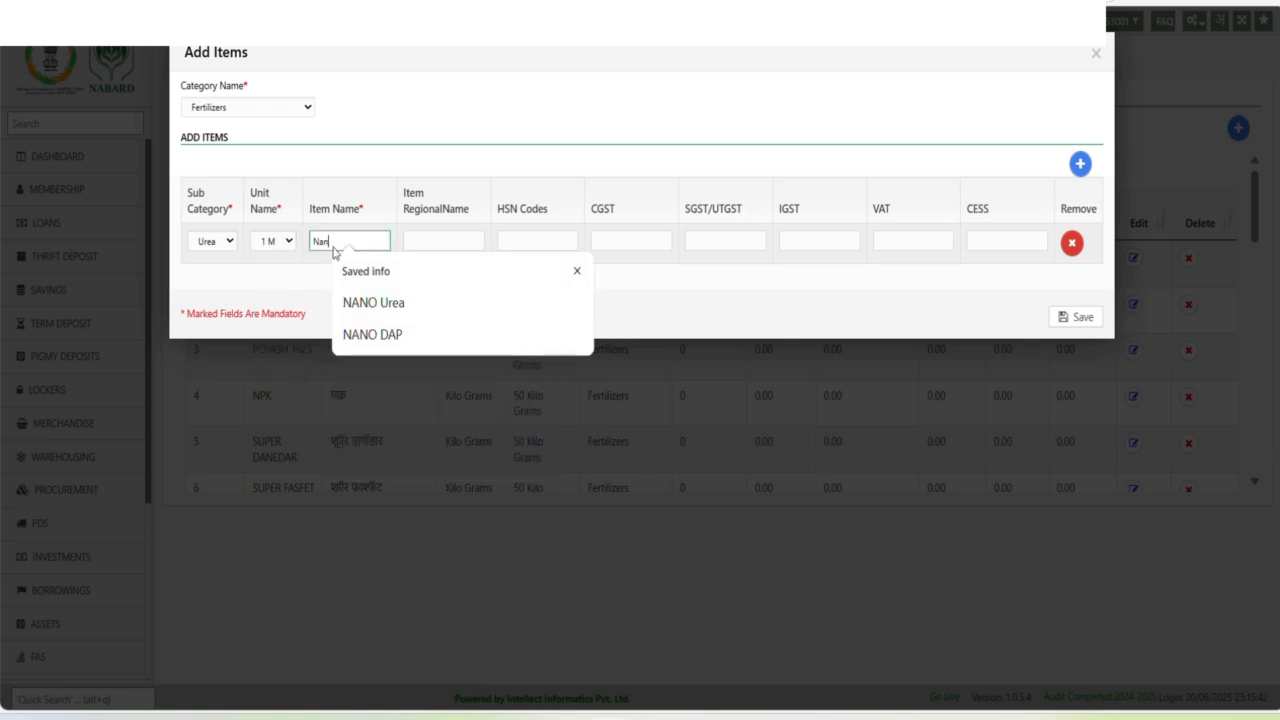
{"action": "left_click", "coordinate": [376, 301]}
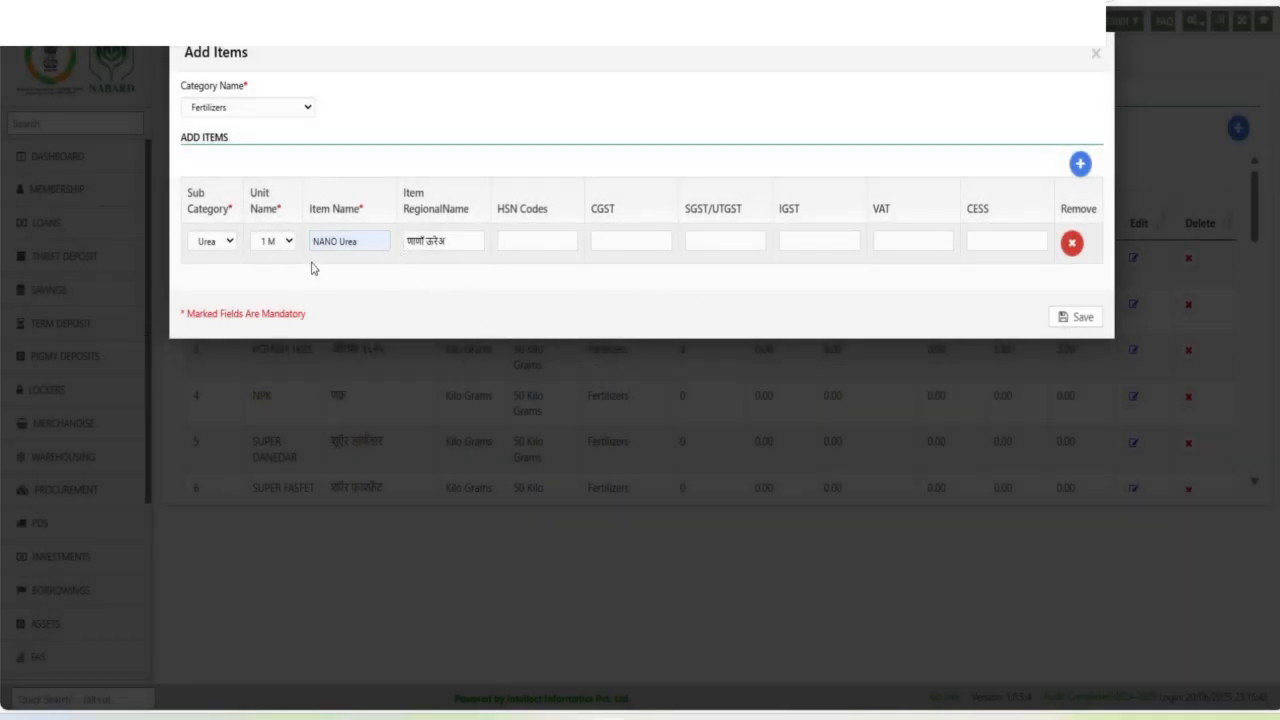
{"action": "left_click", "coordinate": [1066, 323]}
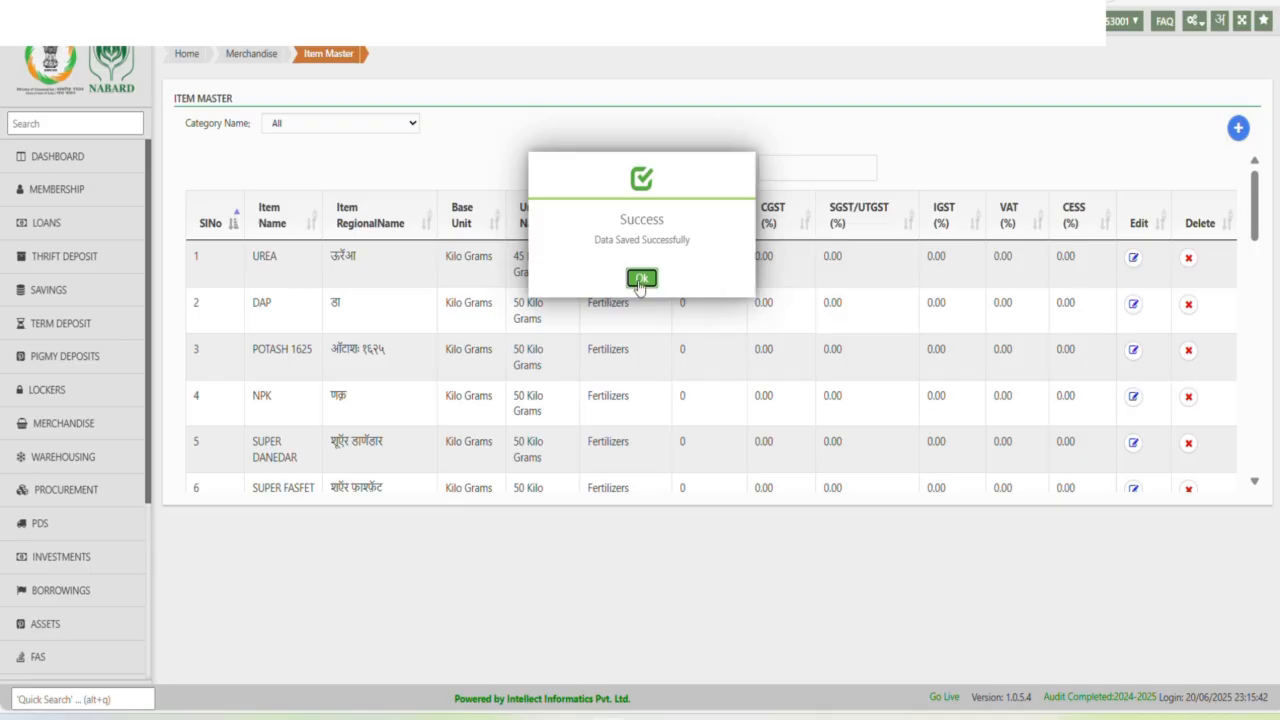
{"action": "left_click", "coordinate": [641, 278]}
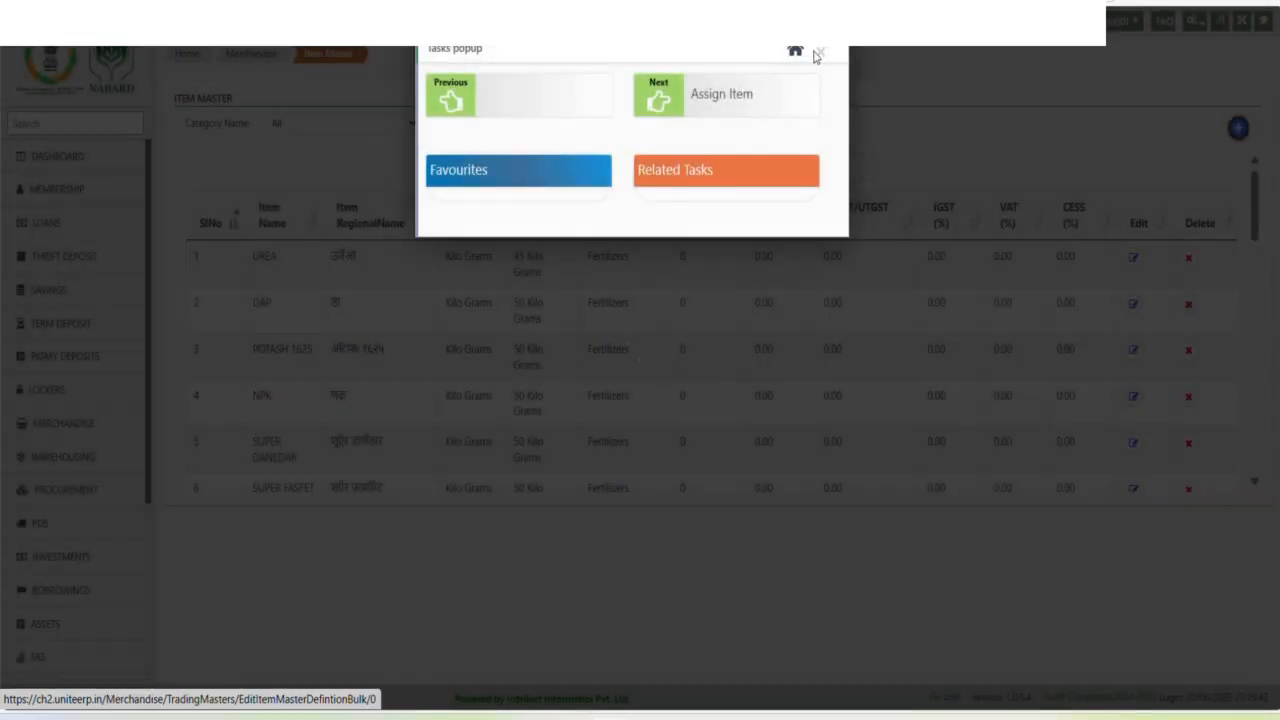
{"action": "left_click", "coordinate": [819, 51]}
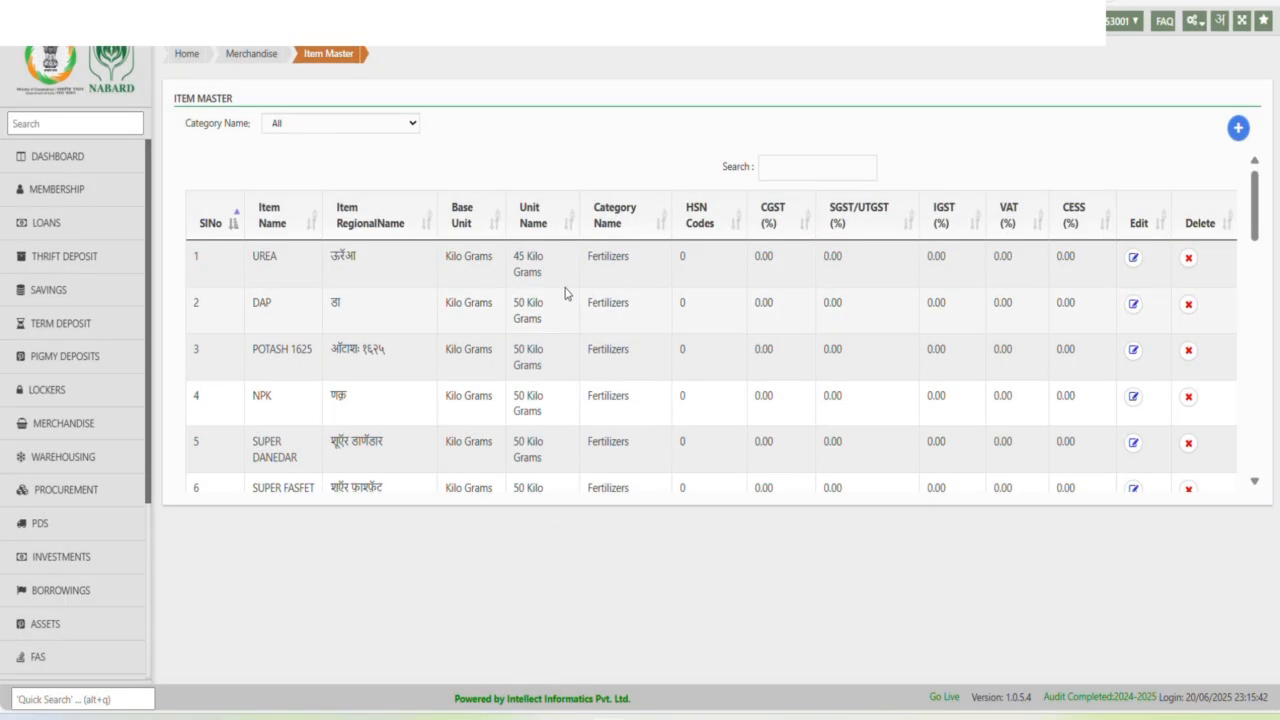
Step: Find the NANO Urea entry at the end of the item list and highlight its unit and item name
{"action": "scroll", "coordinate": [564, 296], "scroll_direction": "down", "scroll_amount": 10}
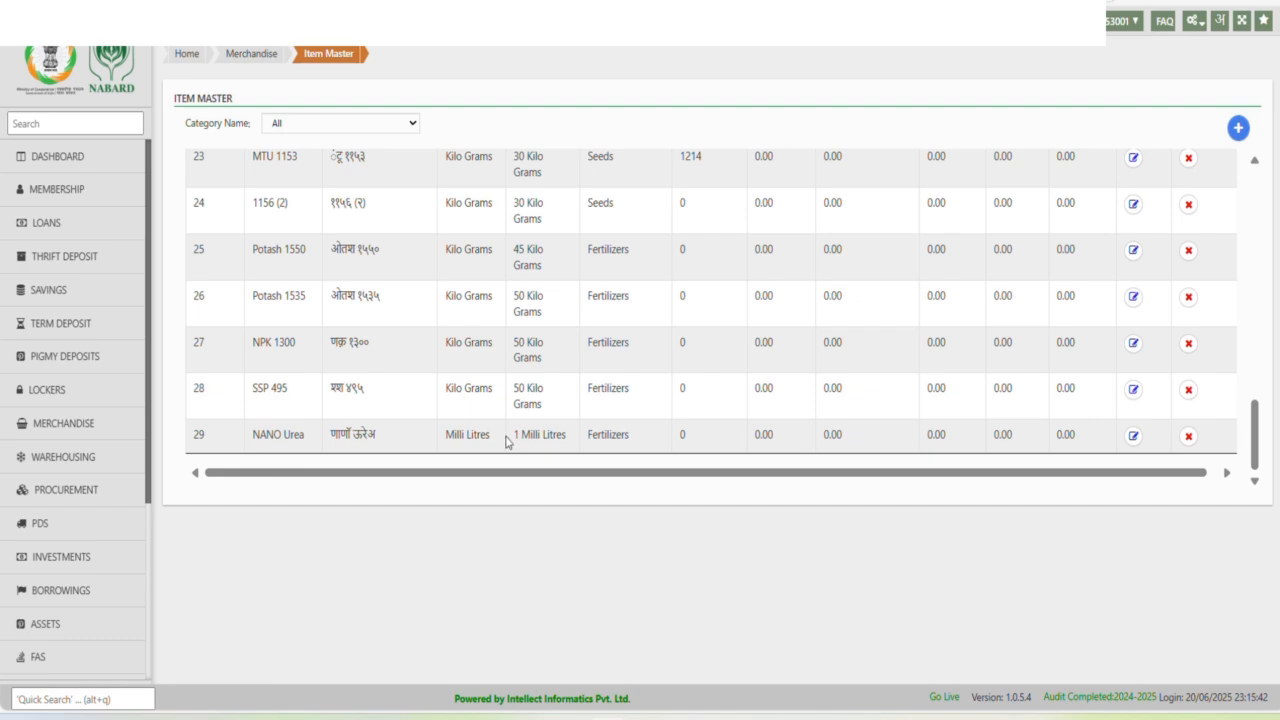
{"action": "left_click_drag", "start_coordinate": [507, 440], "coordinate": [585, 442]}
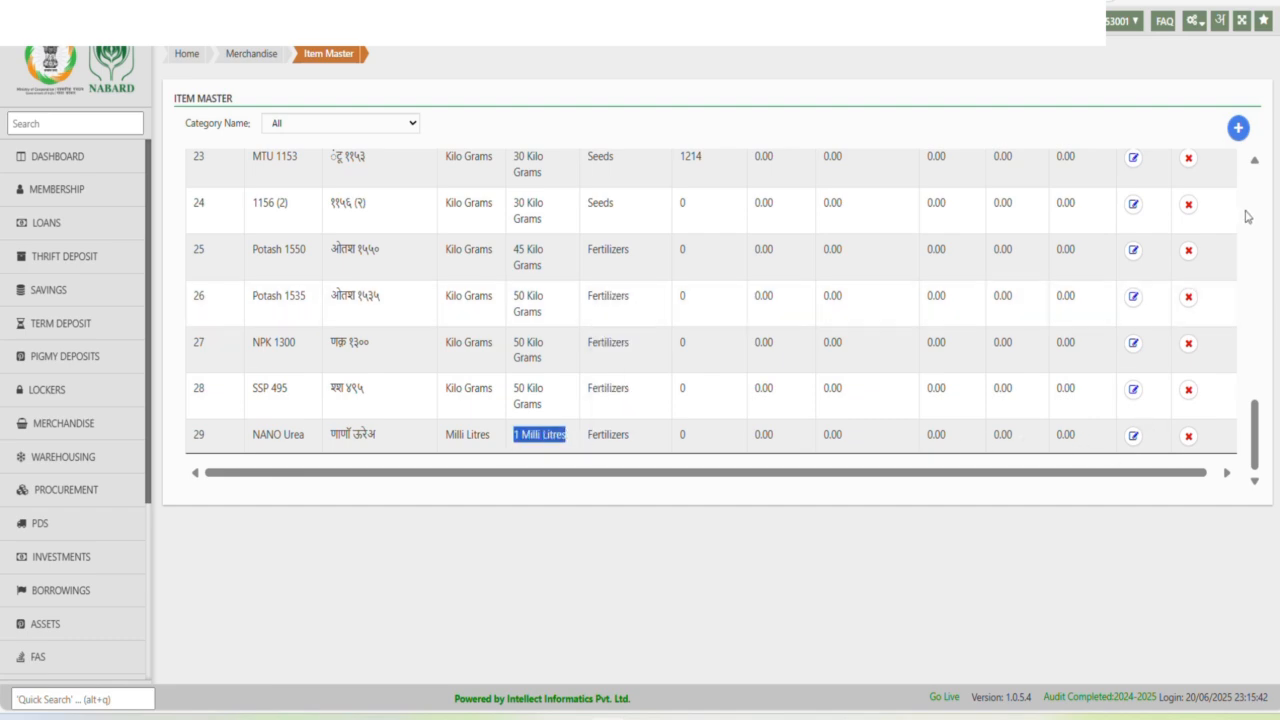
{"action": "scroll", "coordinate": [947, 305], "scroll_direction": "up", "scroll_amount": 7}
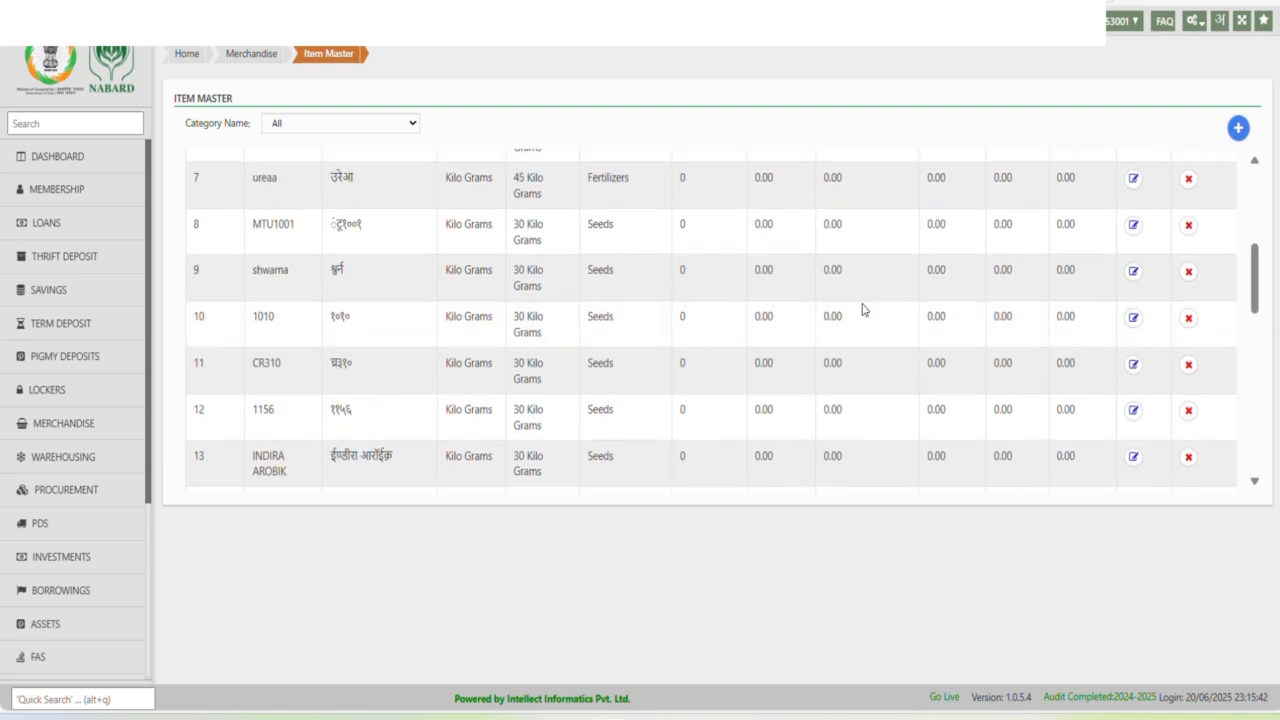
{"action": "scroll", "coordinate": [863, 306], "scroll_direction": "down", "scroll_amount": 7}
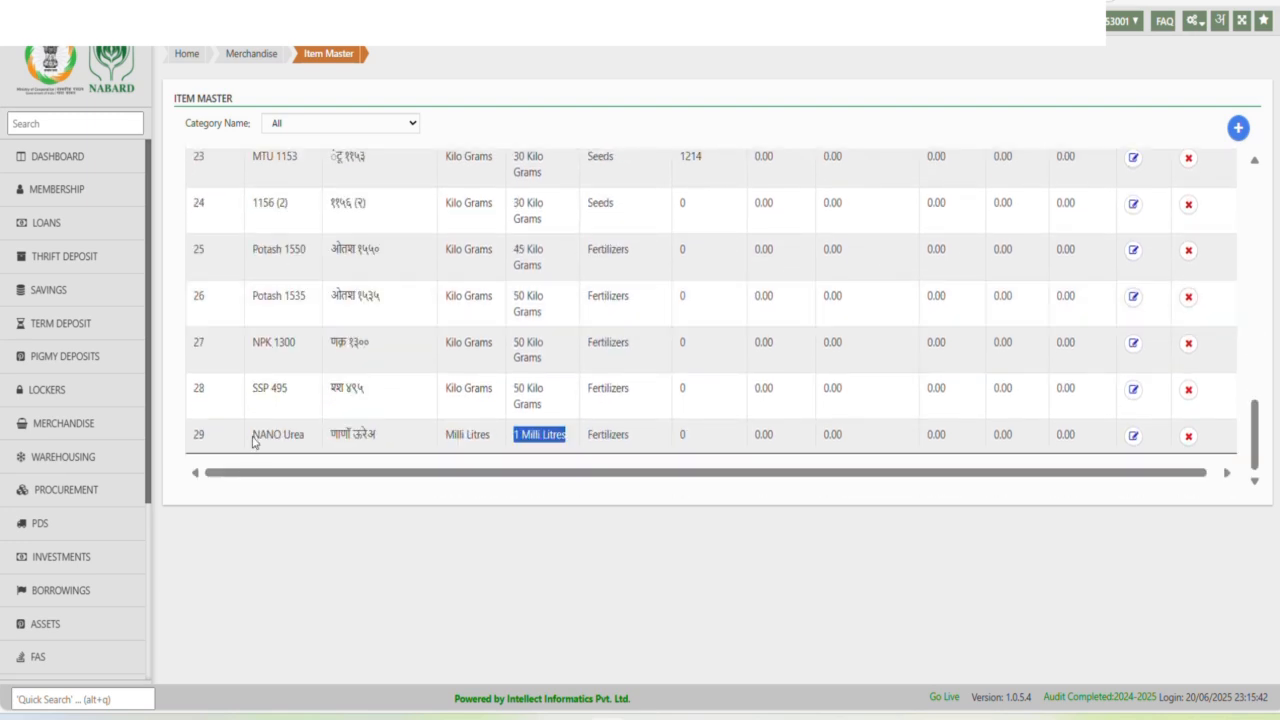
{"action": "left_click_drag", "start_coordinate": [251, 436], "coordinate": [320, 436]}
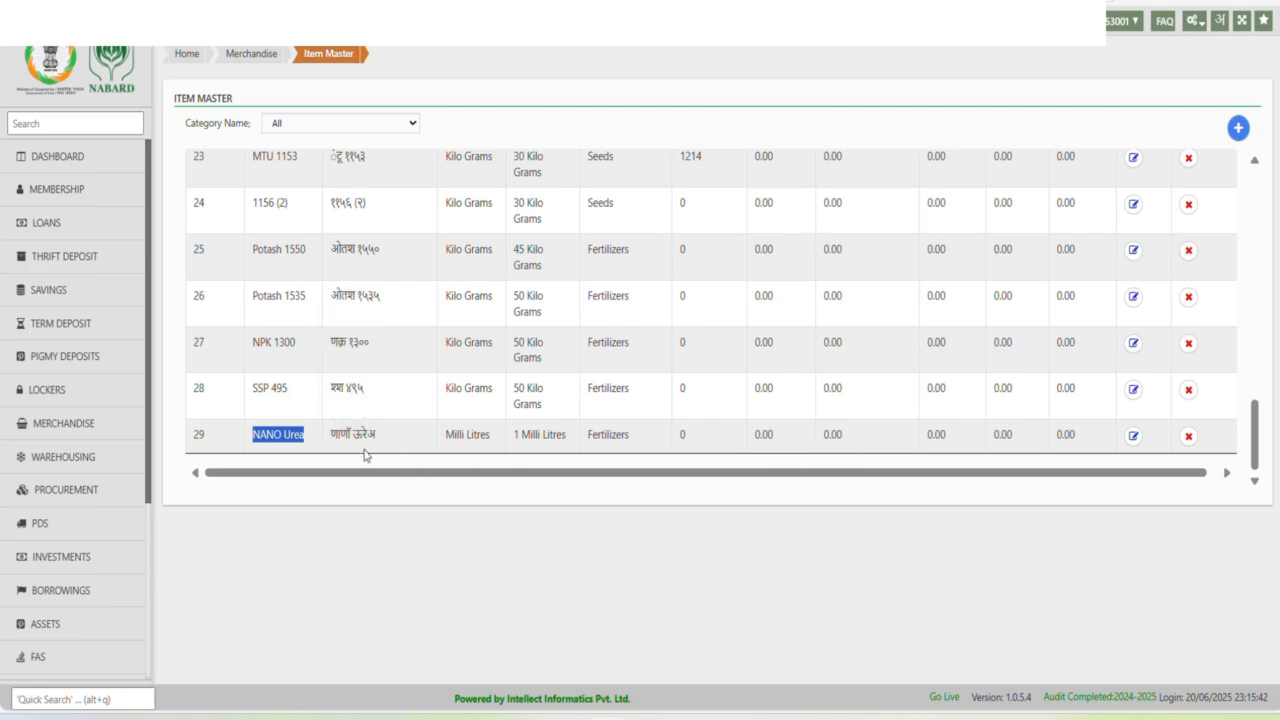
Step: Open the Purchase entry form of the Merchandise module
{"action": "left_click", "coordinate": [72, 423]}
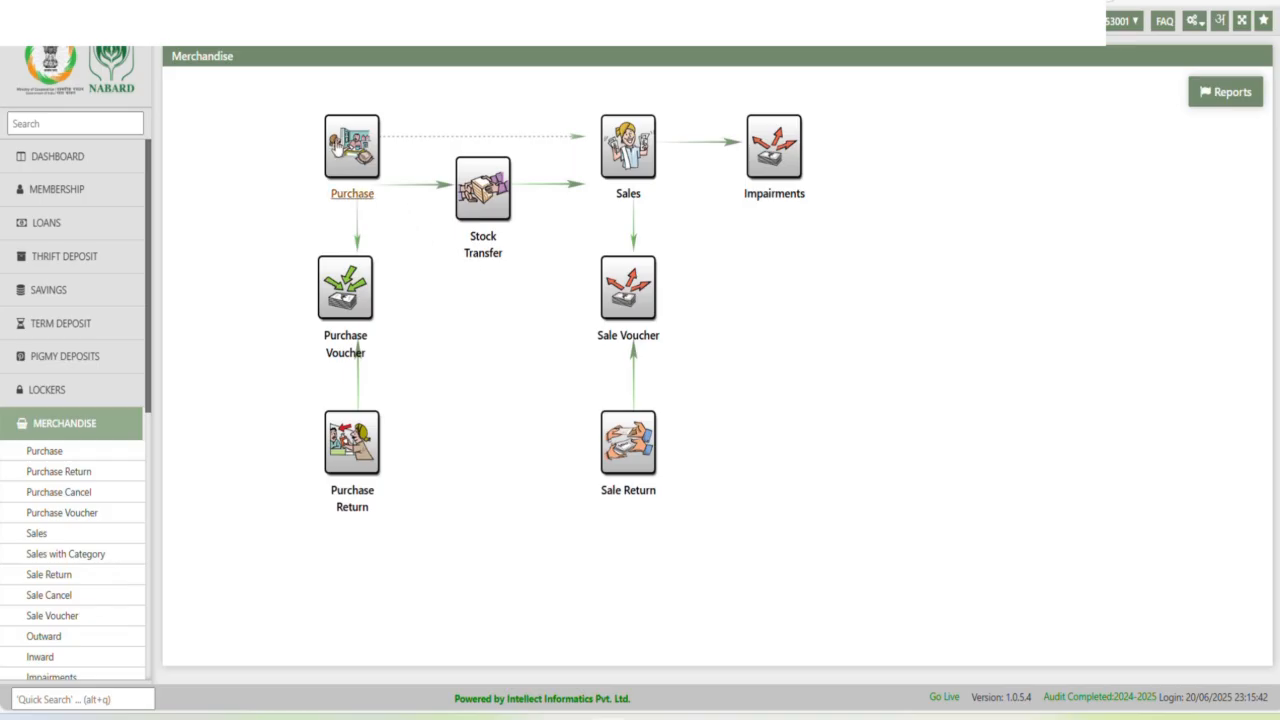
{"action": "left_click", "coordinate": [336, 140]}
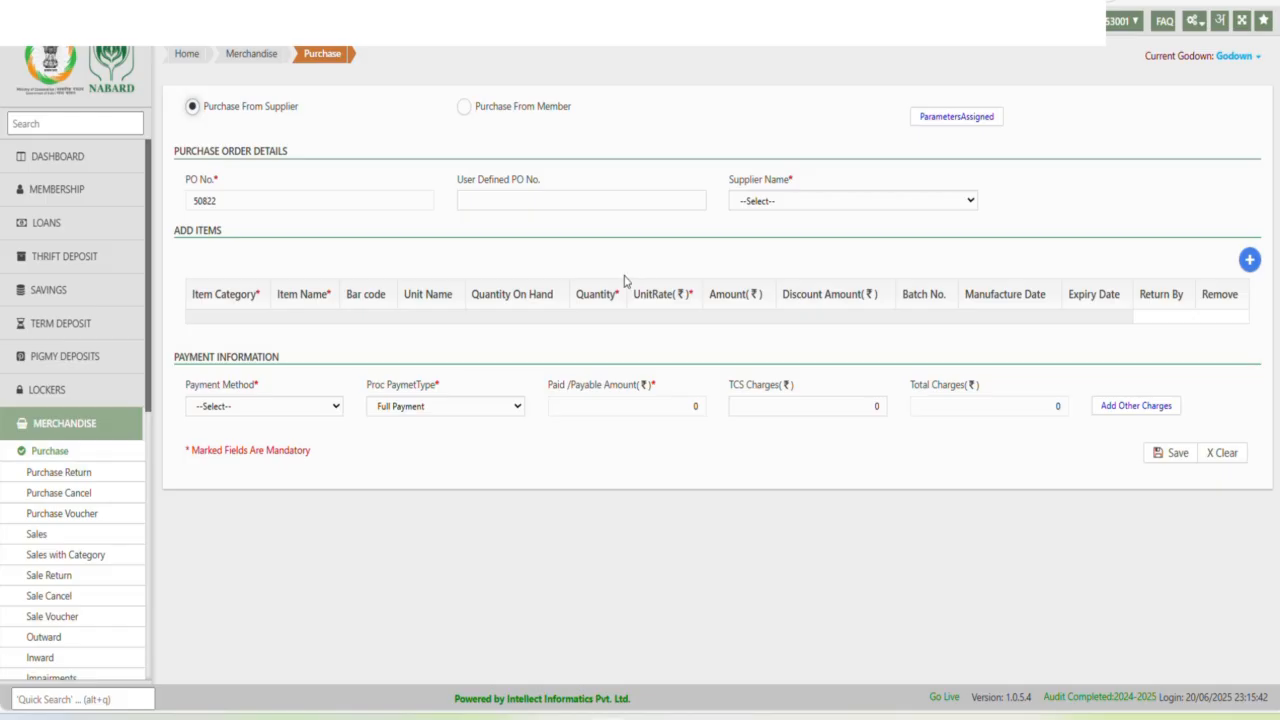
Step: Select supplier DMO and item category Fertilizers in the purchase entry, and look through the item names offered for NANO Urea
{"action": "left_click", "coordinate": [848, 200]}
{"action": "left_click", "coordinate": [760, 250]}
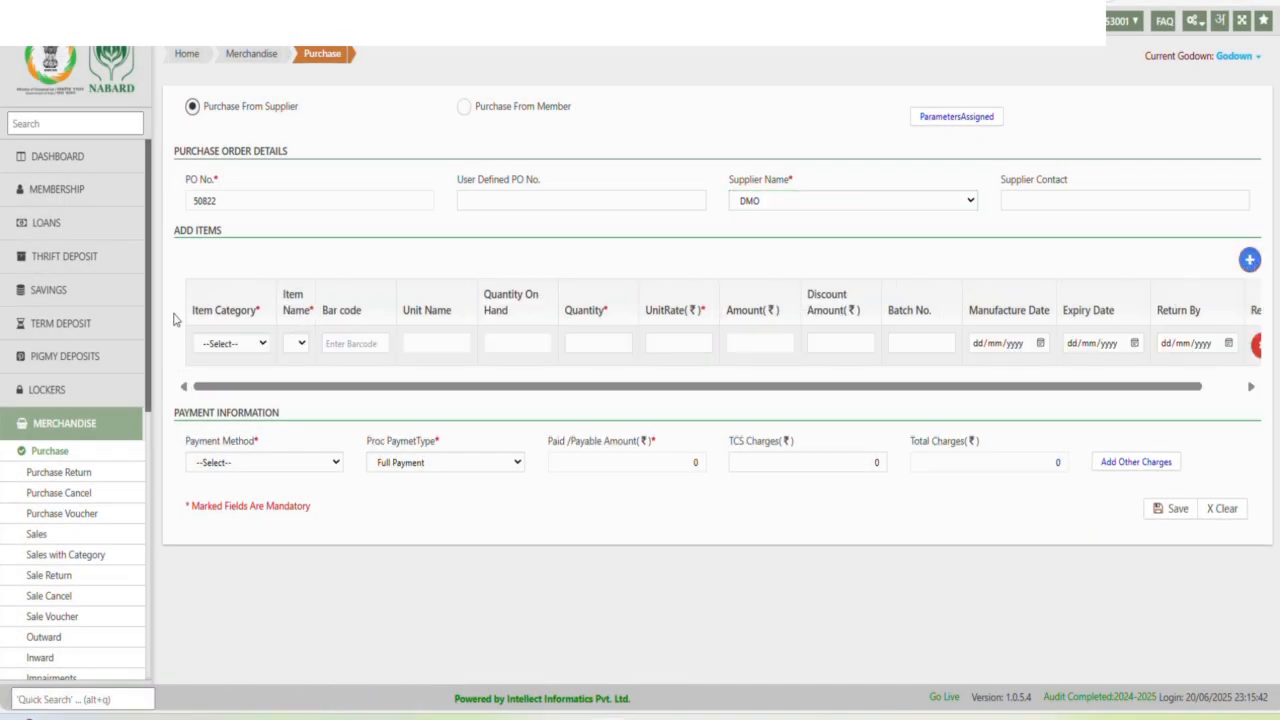
{"action": "left_click", "coordinate": [230, 343]}
{"action": "left_click", "coordinate": [214, 415]}
{"action": "left_click", "coordinate": [233, 343]}
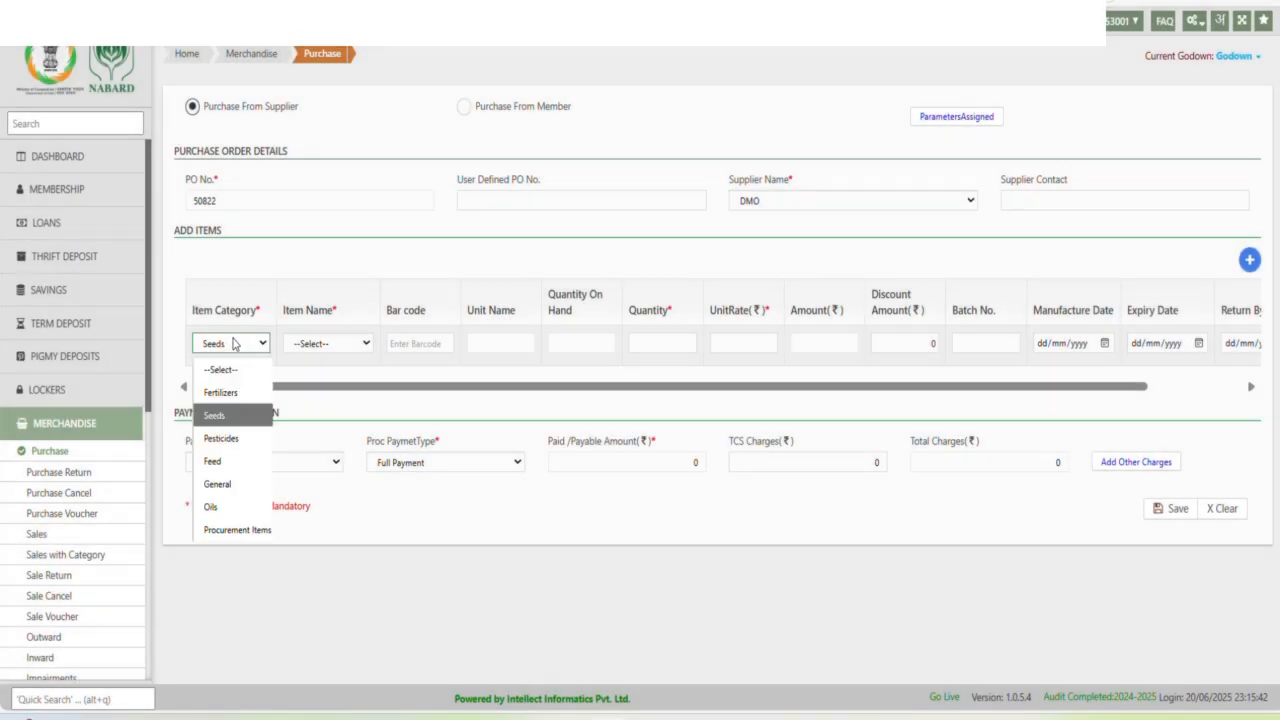
{"action": "left_click", "coordinate": [220, 392]}
{"action": "left_click", "coordinate": [322, 345]}
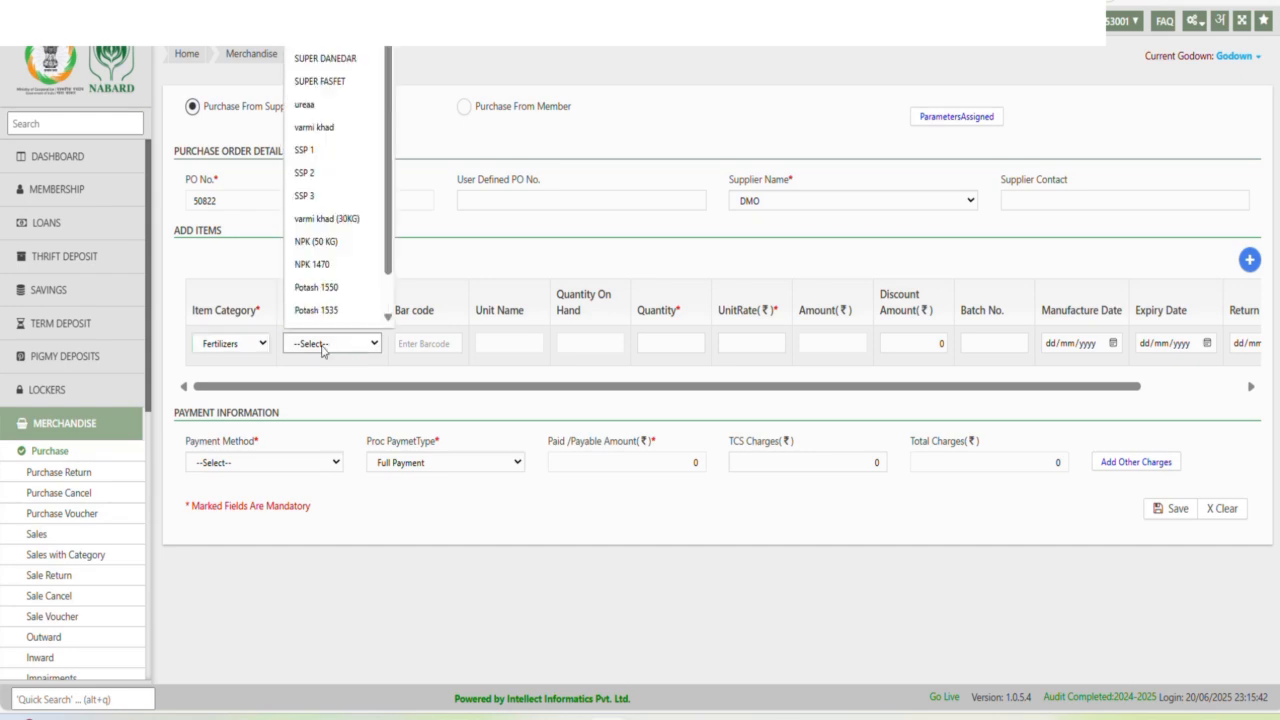
{"action": "scroll", "coordinate": [322, 313], "scroll_direction": "down", "scroll_amount": 1}
{"action": "scroll", "coordinate": [322, 307], "scroll_direction": "up", "scroll_amount": 1}
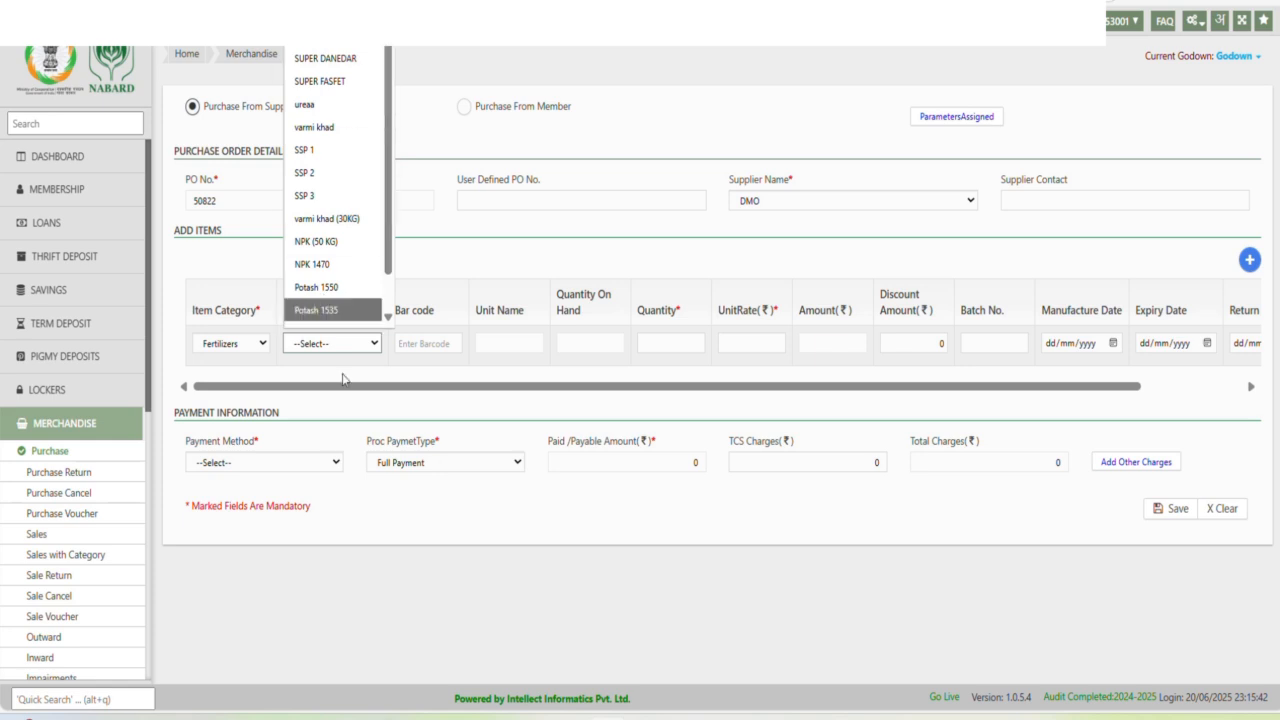
{"action": "scroll", "coordinate": [314, 302], "scroll_direction": "down", "scroll_amount": 1}
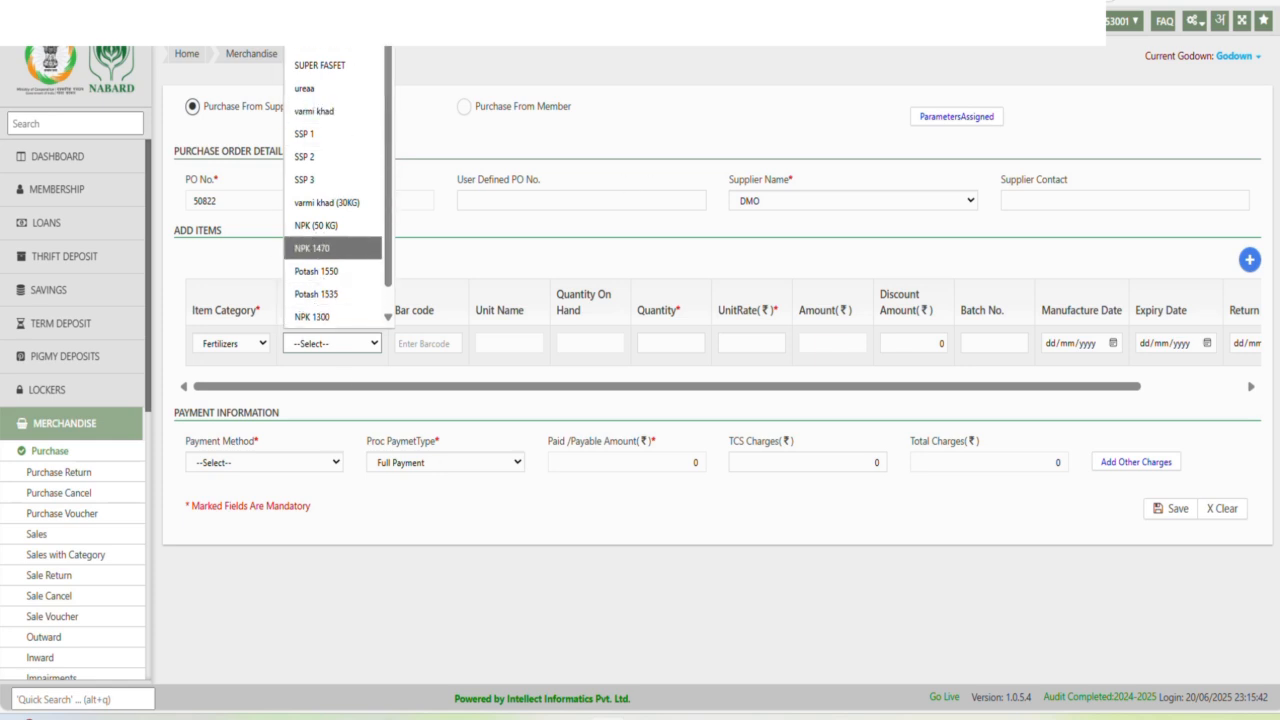
Step: Open the Merchandise Assign Item master and look through the list of assigned items
{"action": "left_click", "coordinate": [1192, 20]}
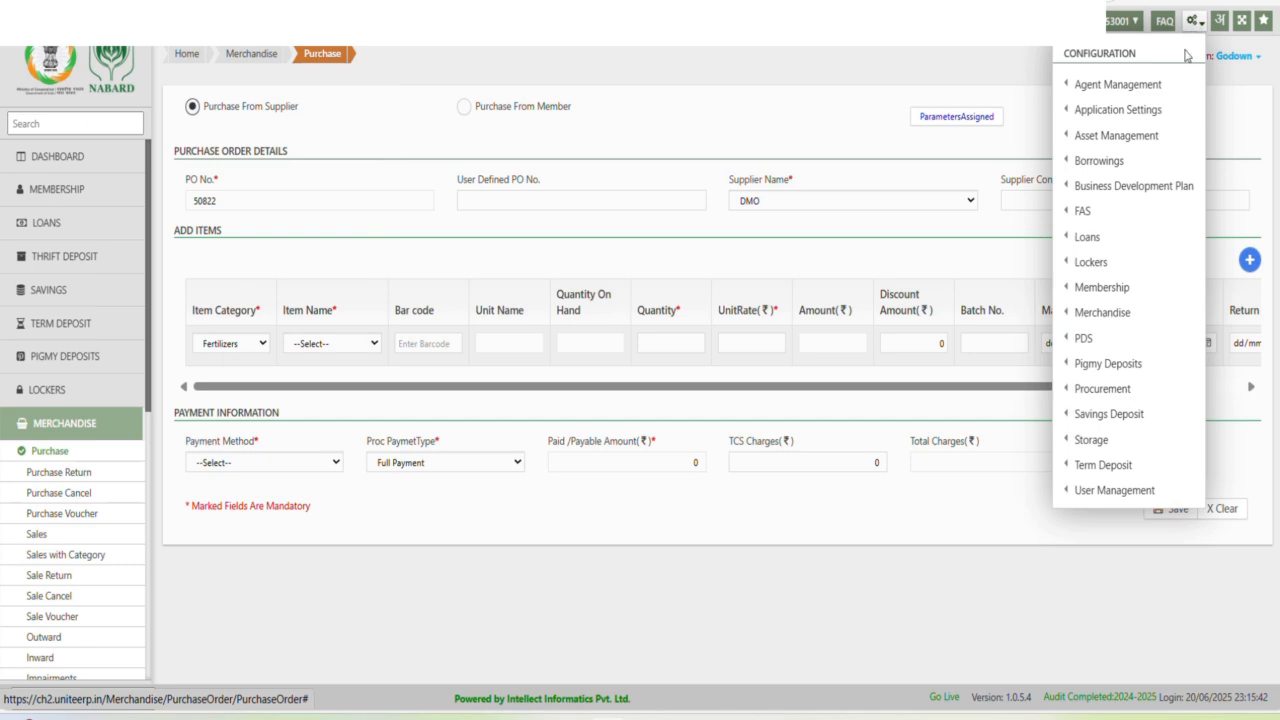
{"action": "mouse_move", "coordinate": [1066, 338]}
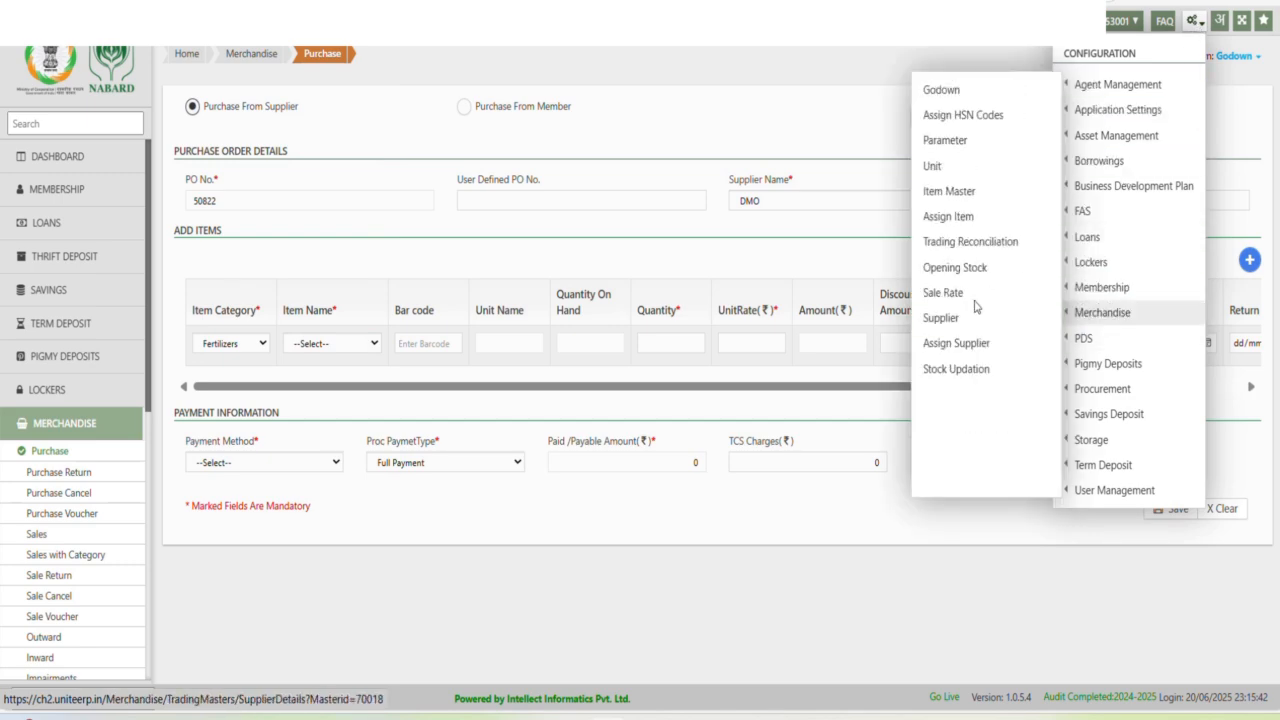
{"action": "left_click", "coordinate": [966, 216]}
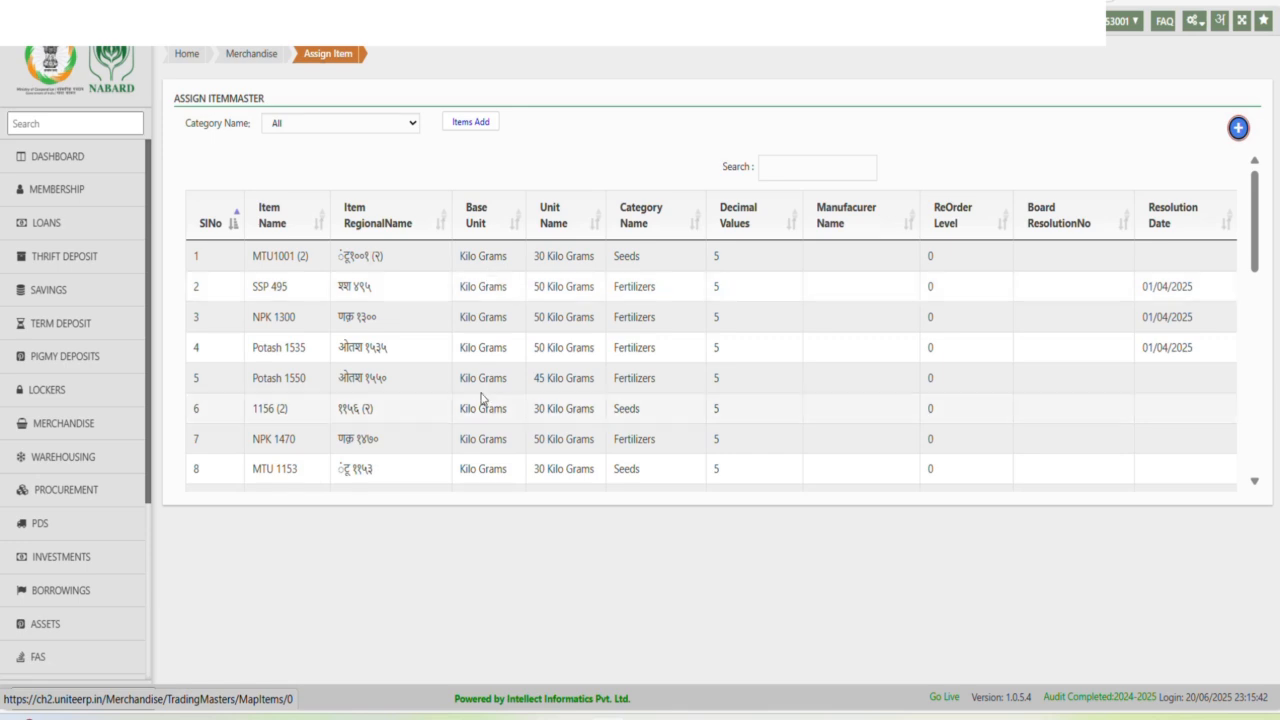
{"action": "scroll", "coordinate": [484, 395], "scroll_direction": "down", "scroll_amount": 6}
{"action": "scroll", "coordinate": [490, 380], "scroll_direction": "up", "scroll_amount": 5}
{"action": "scroll", "coordinate": [497, 368], "scroll_direction": "up", "scroll_amount": 3}
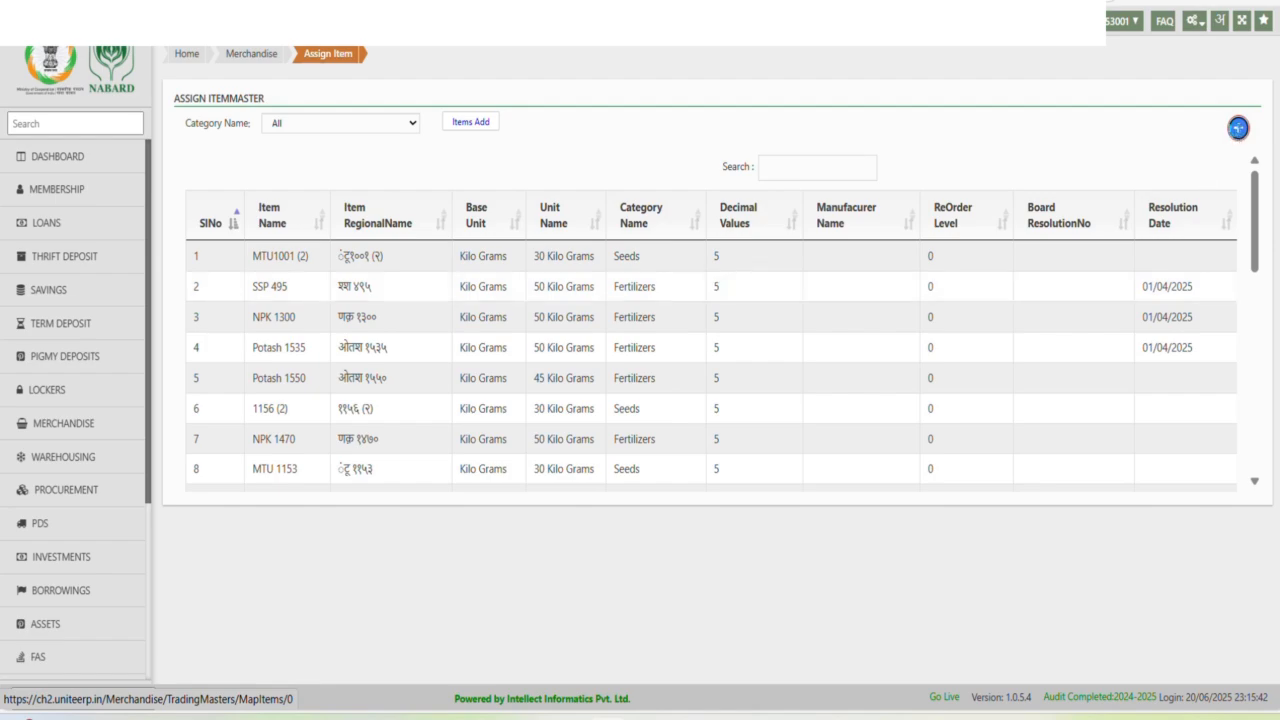
Step: Assign the NANO Urea item with its decimal values set to 5, save the mapping and dismiss the follow-up popups
{"action": "left_click", "coordinate": [1238, 128]}
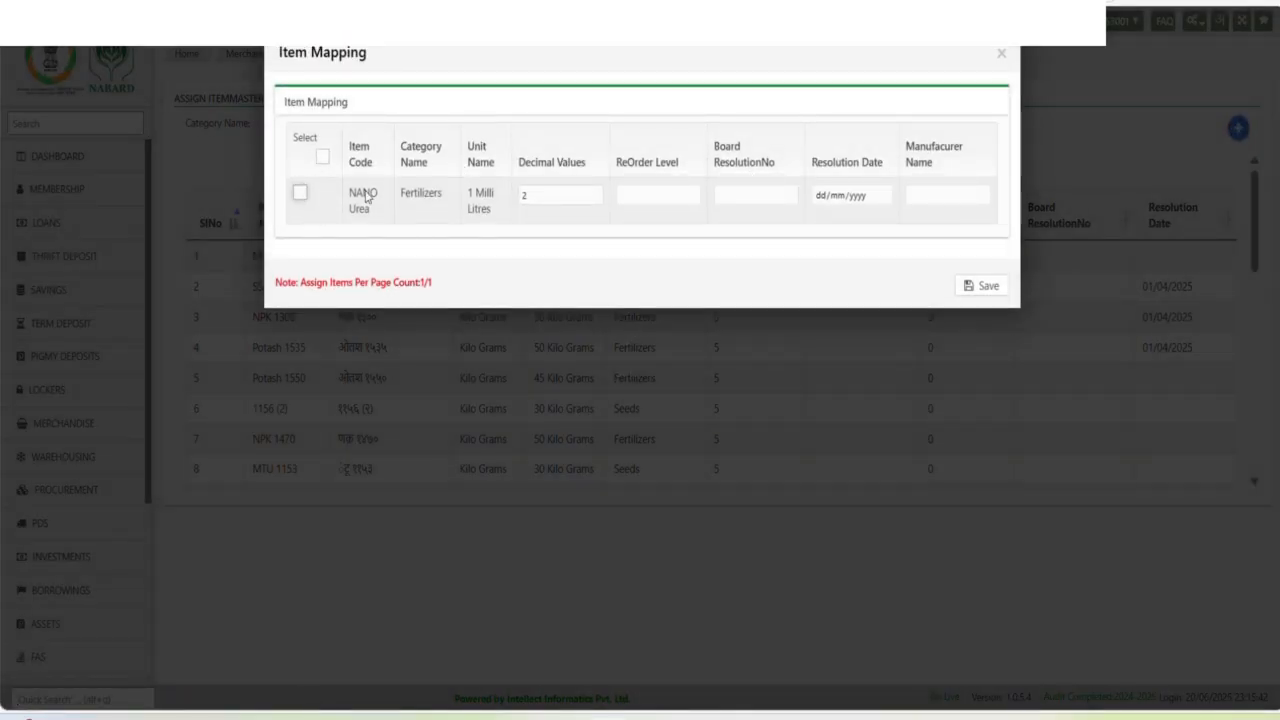
{"action": "left_click", "coordinate": [301, 194]}
{"action": "double_click", "coordinate": [537, 196]}
{"action": "type", "text": "5"}
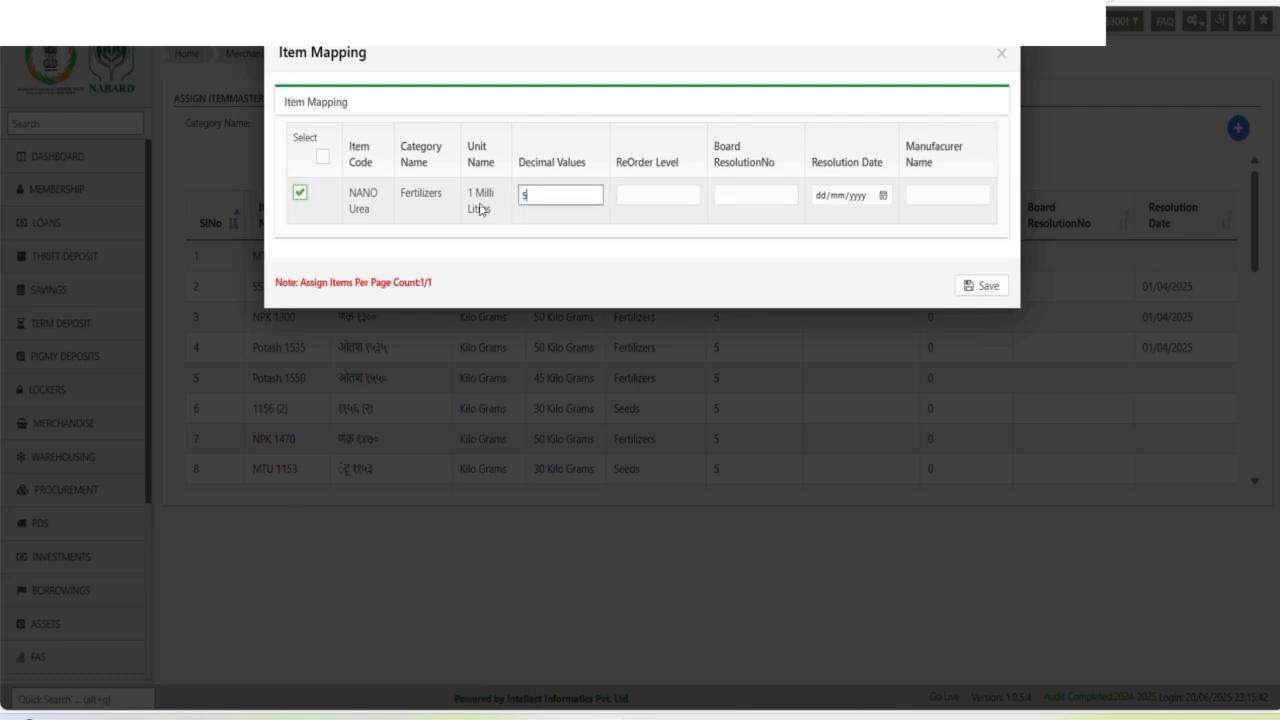
{"action": "left_click", "coordinate": [722, 277]}
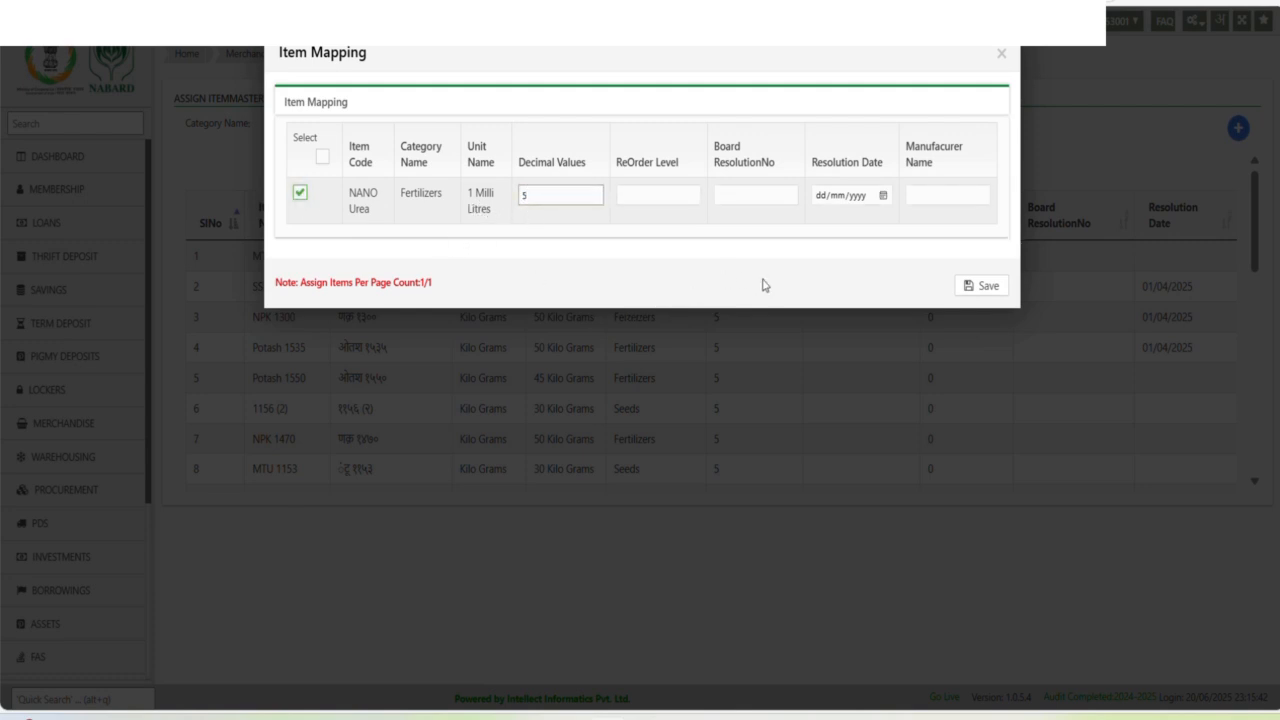
{"action": "left_click", "coordinate": [981, 287]}
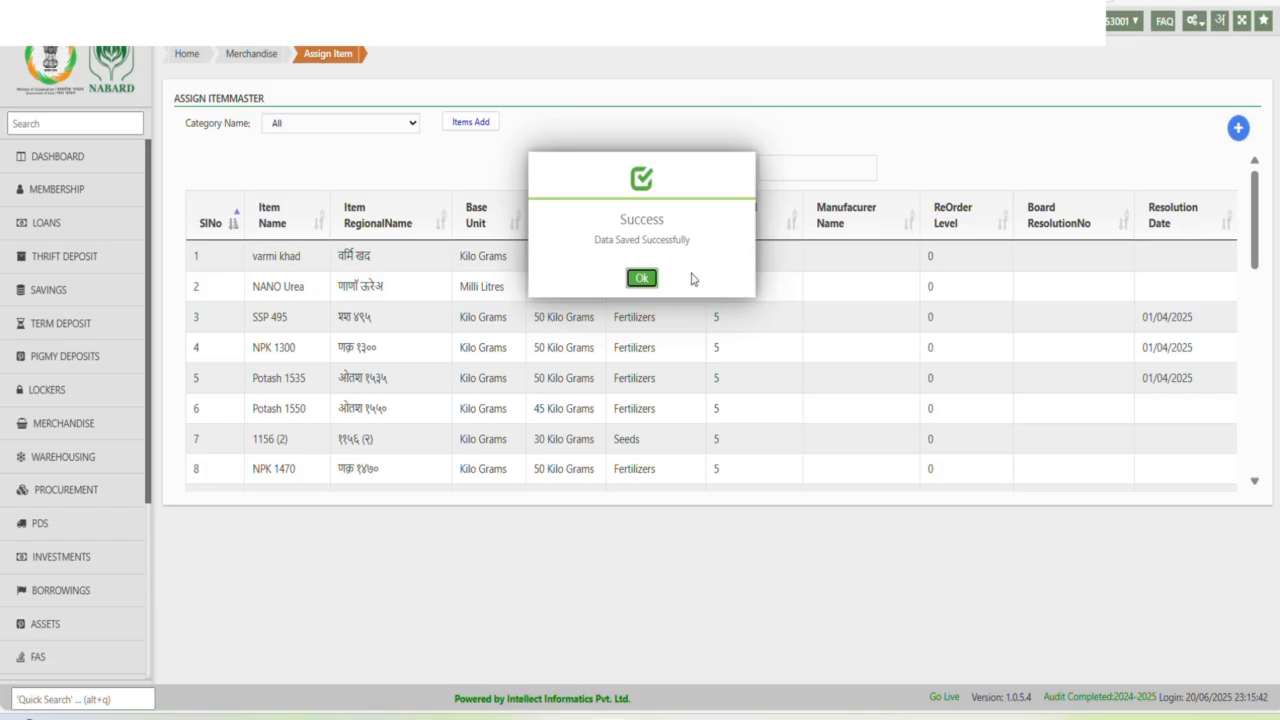
{"action": "left_click", "coordinate": [645, 279]}
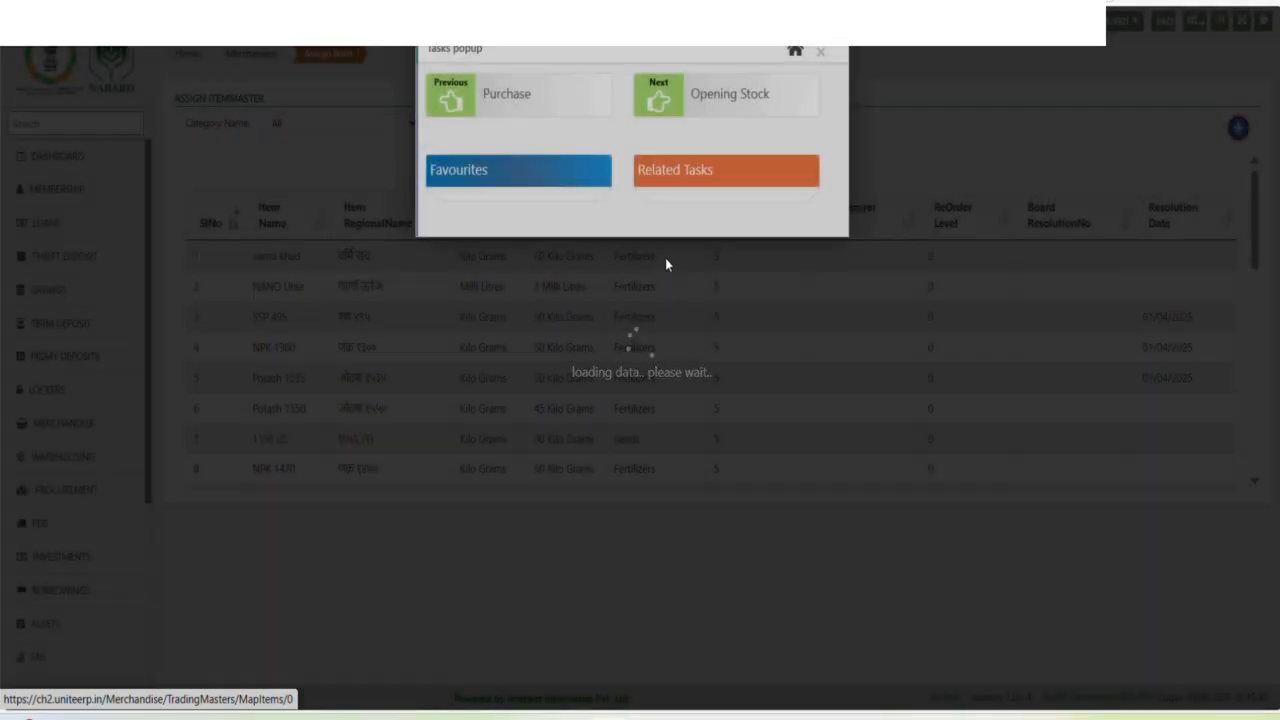
{"action": "left_click", "coordinate": [814, 51]}
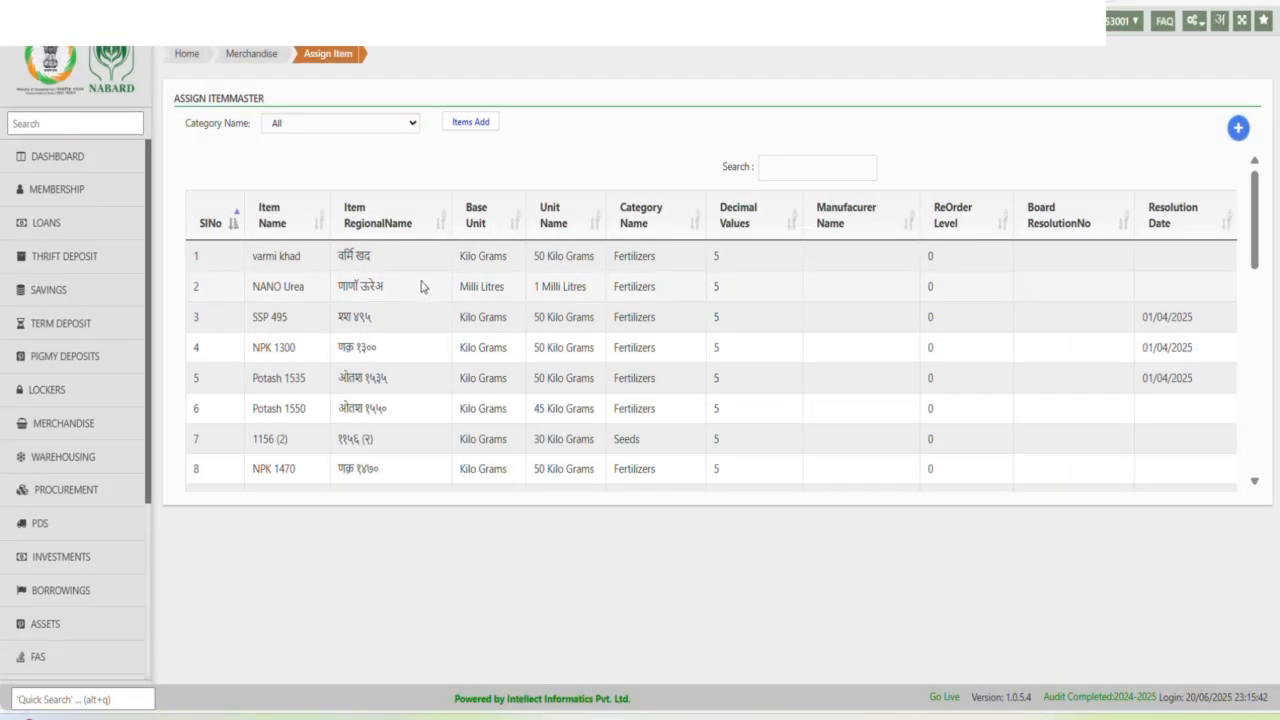
Step: Open Merchandise Trading Reconciliation, choose category type Merchandise and switch to Update Transactions
{"action": "left_click", "coordinate": [1191, 25]}
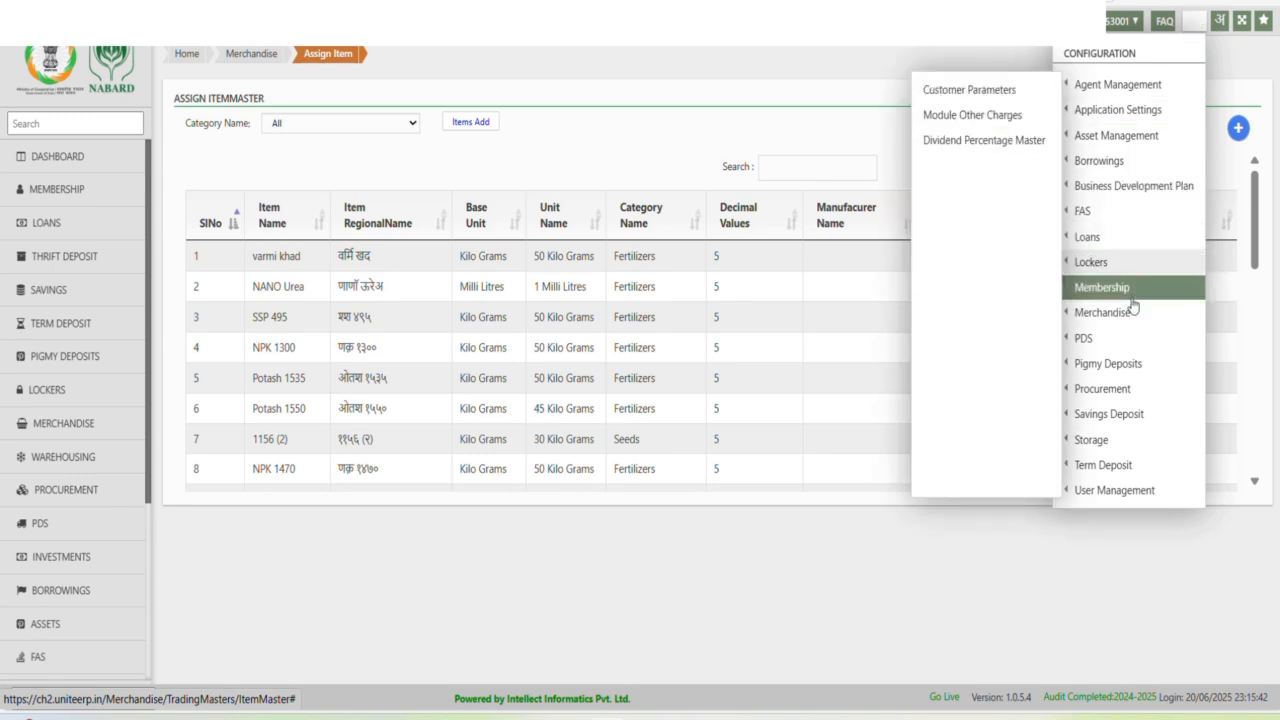
{"action": "mouse_move", "coordinate": [1106, 320]}
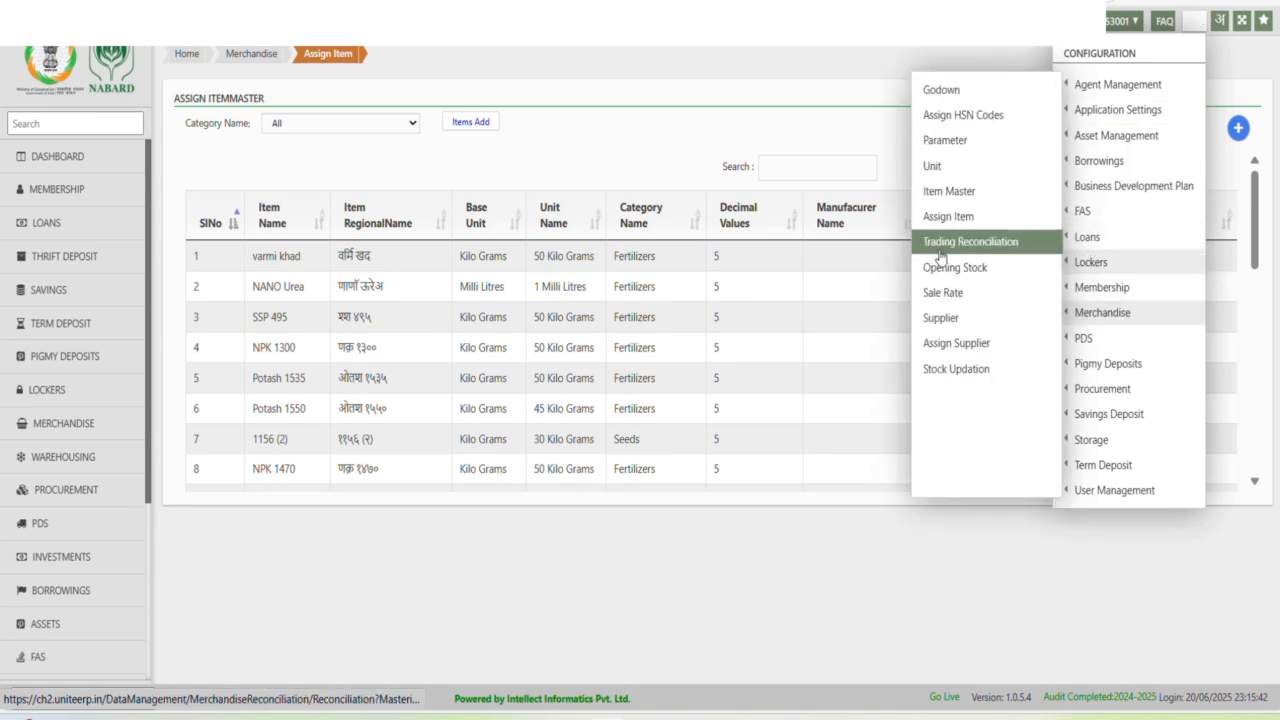
{"action": "left_click", "coordinate": [967, 243]}
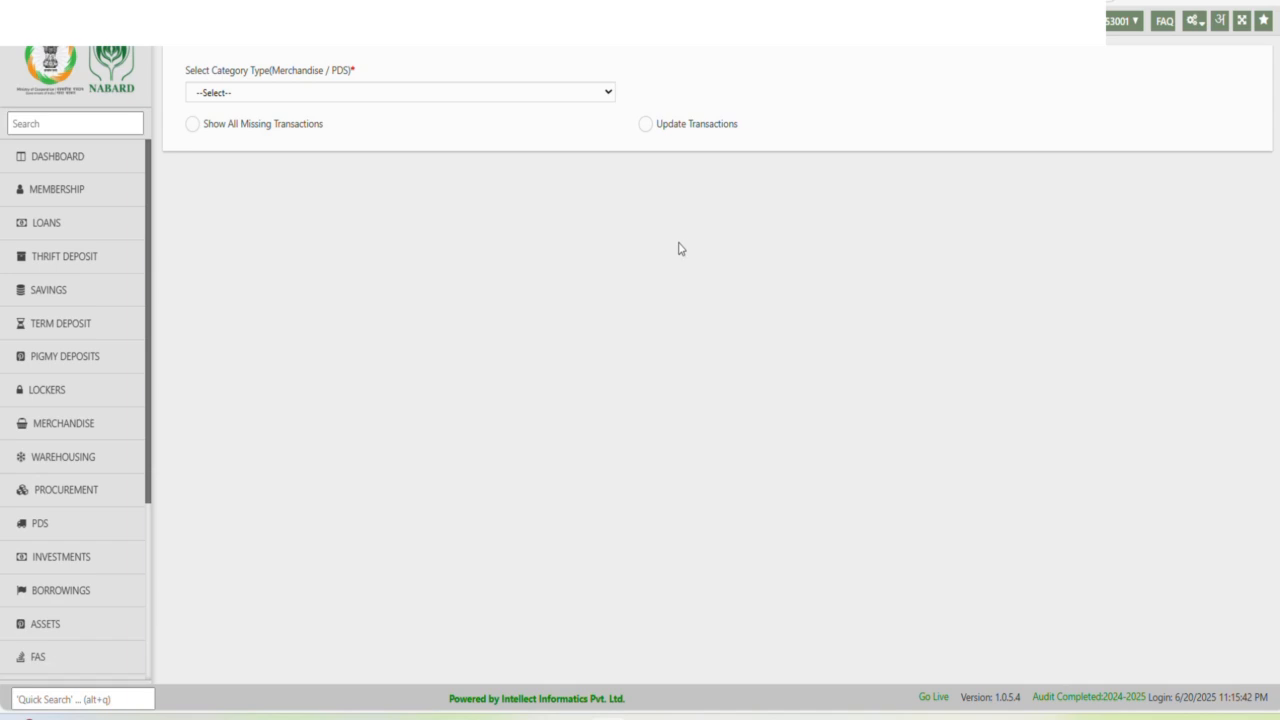
{"action": "left_click", "coordinate": [515, 92]}
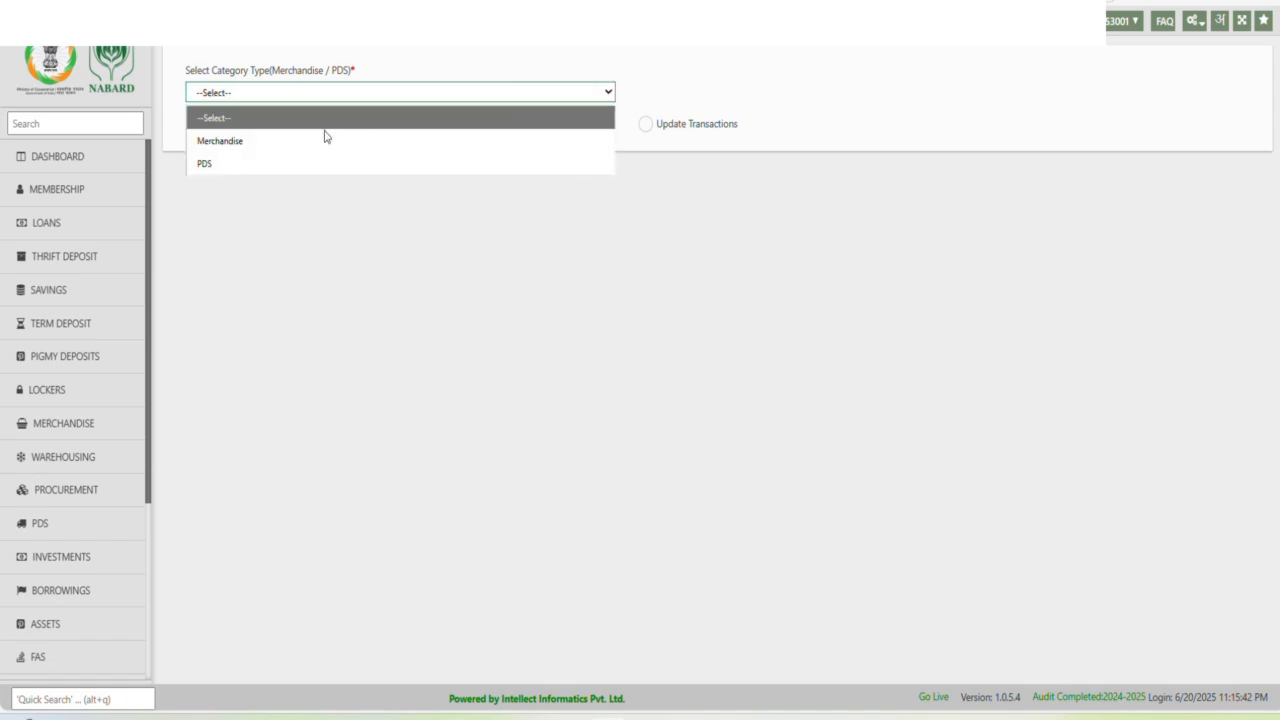
{"action": "left_click", "coordinate": [264, 147]}
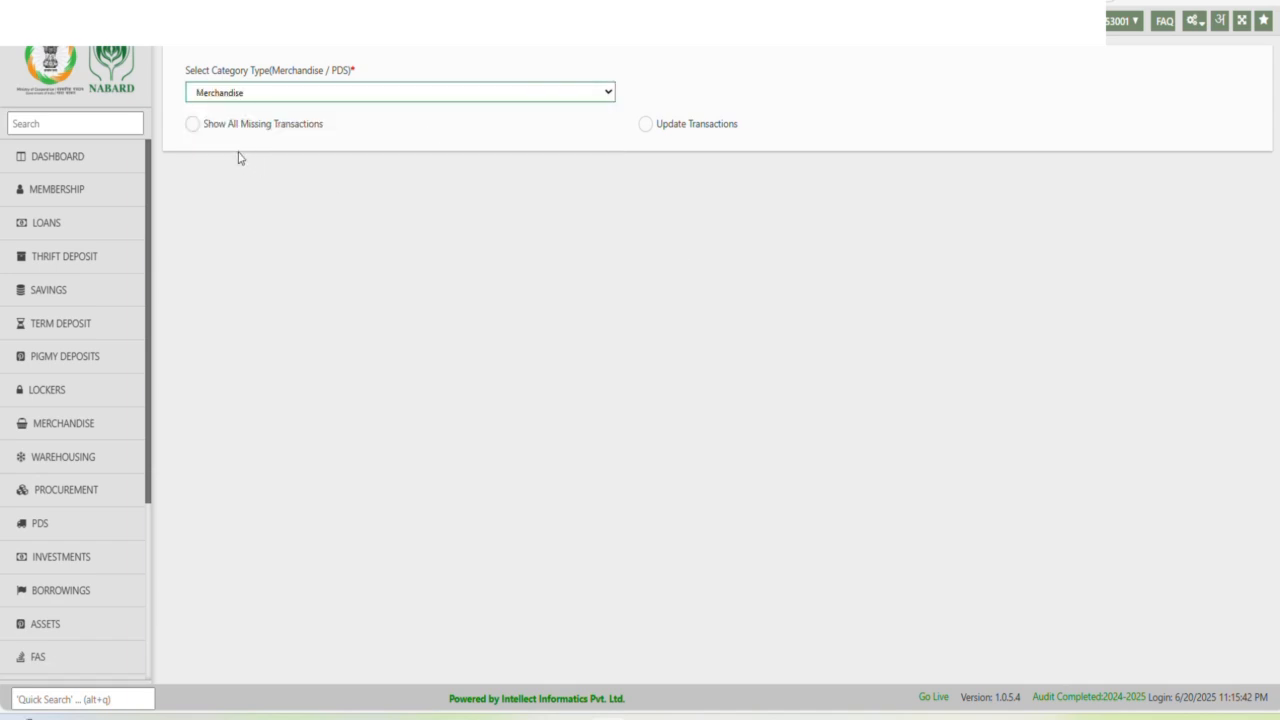
{"action": "left_click", "coordinate": [654, 94]}
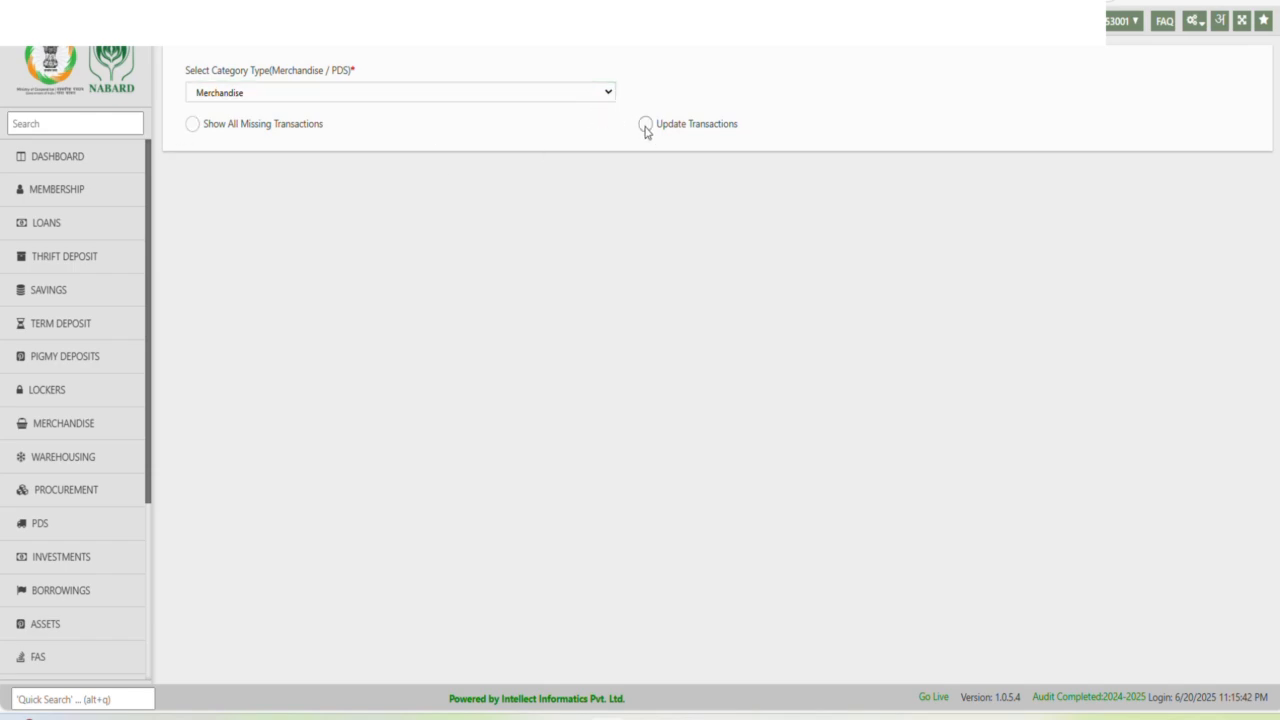
{"action": "left_click", "coordinate": [645, 126]}
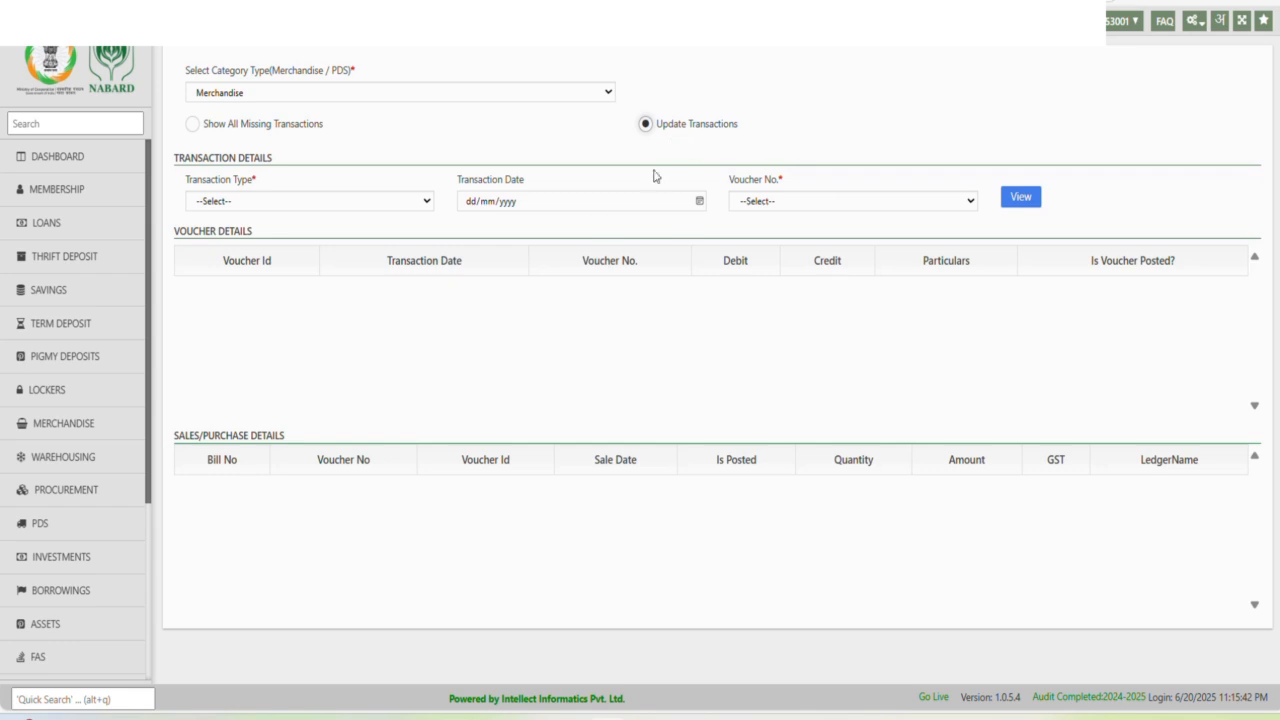
Step: Set the transaction type to Sale, keeping Merchandise as the category type
{"action": "left_click", "coordinate": [262, 204]}
{"action": "left_click", "coordinate": [233, 266]}
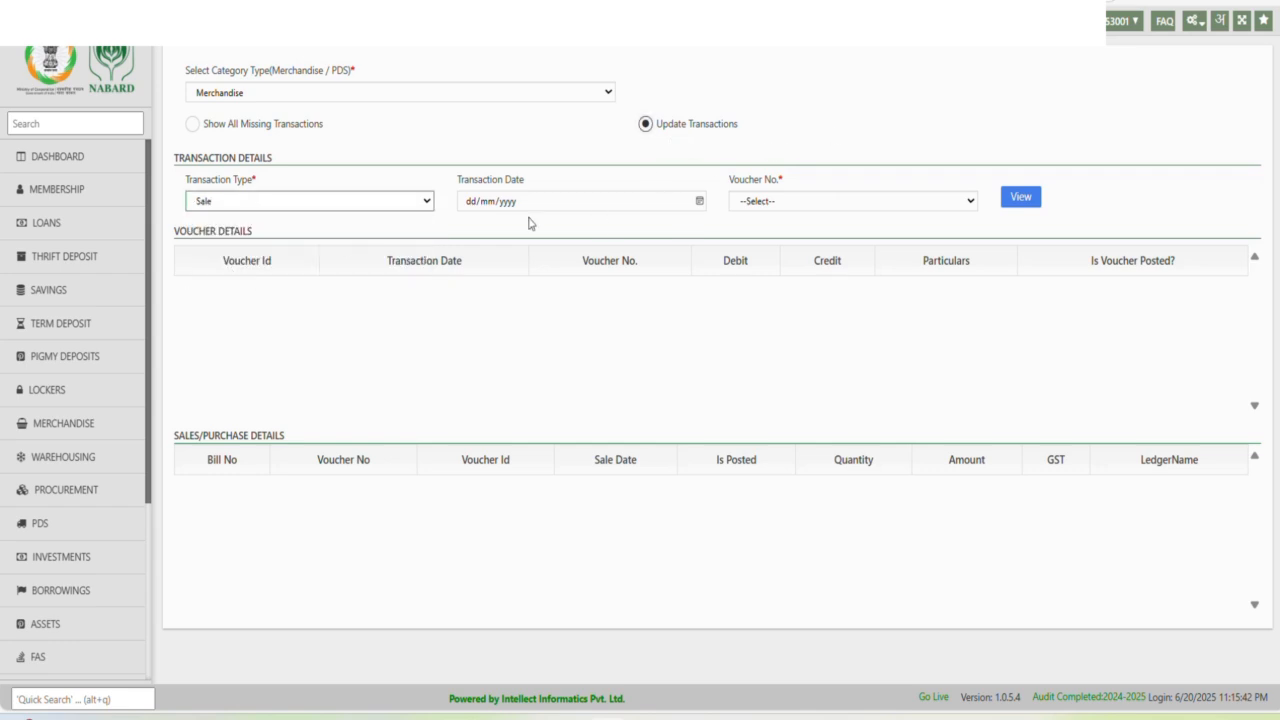
{"action": "left_click", "coordinate": [463, 205]}
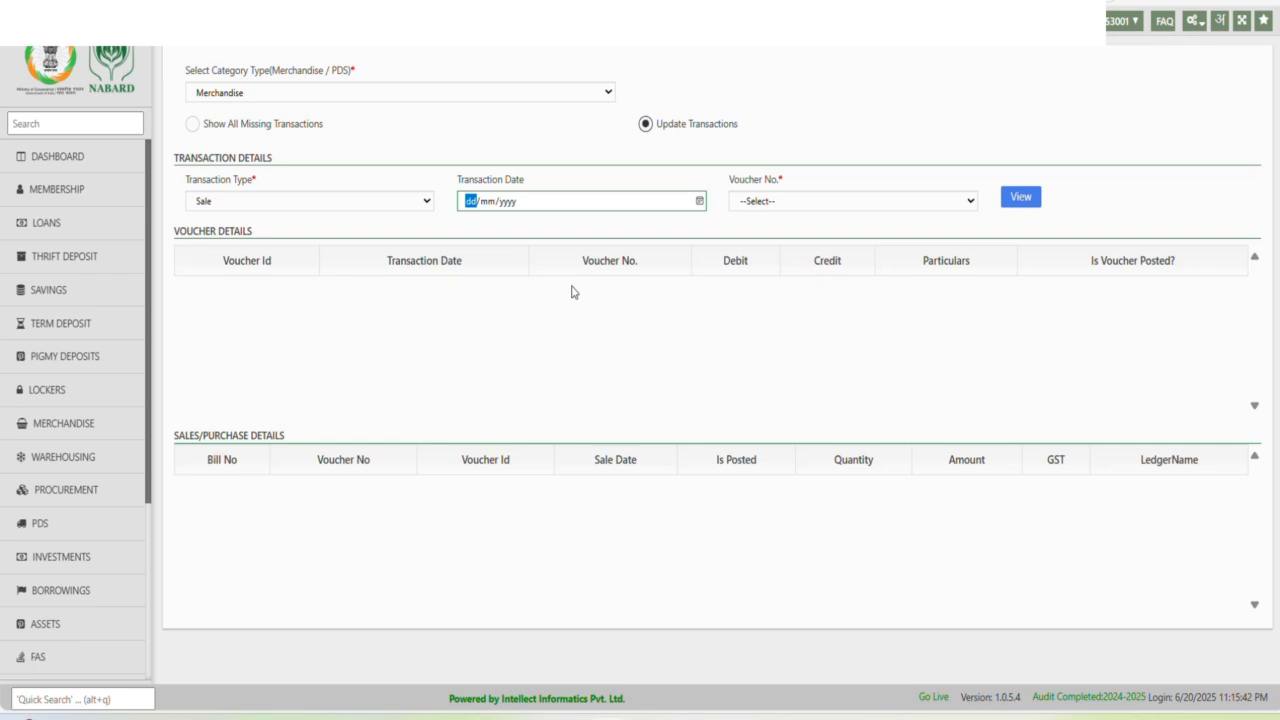
{"action": "left_click", "coordinate": [526, 92]}
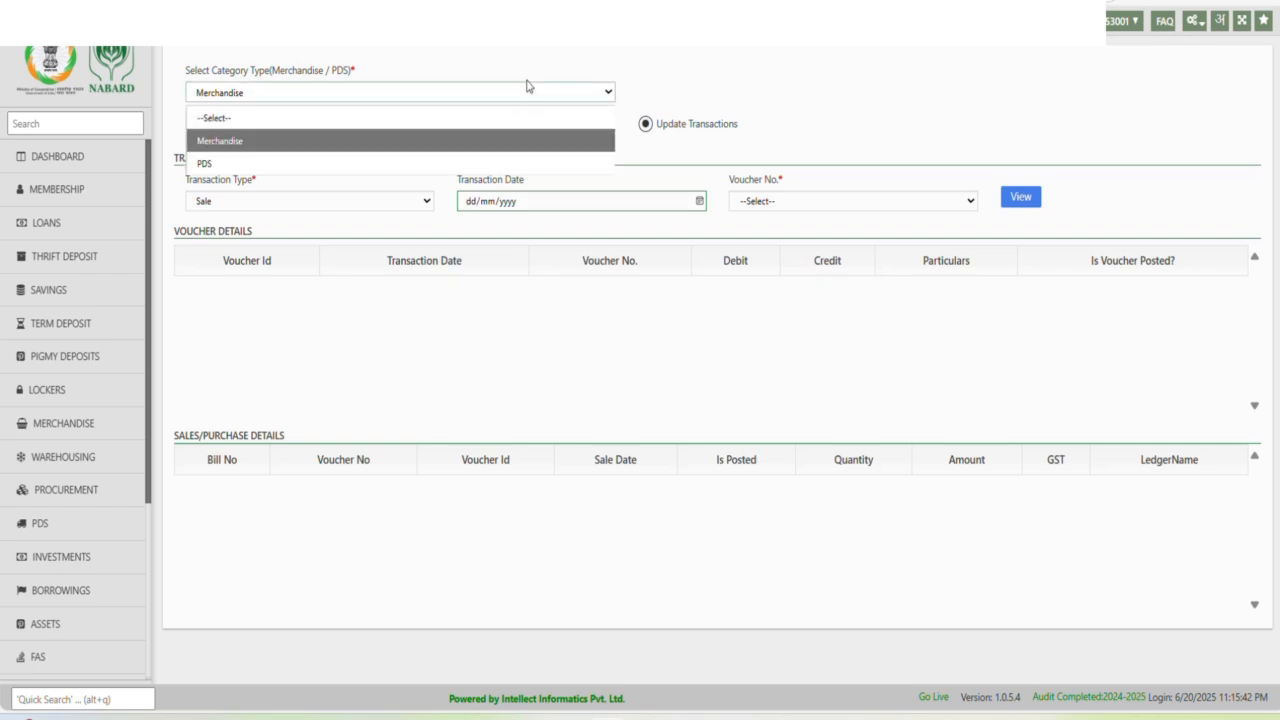
{"action": "left_click", "coordinate": [277, 137]}
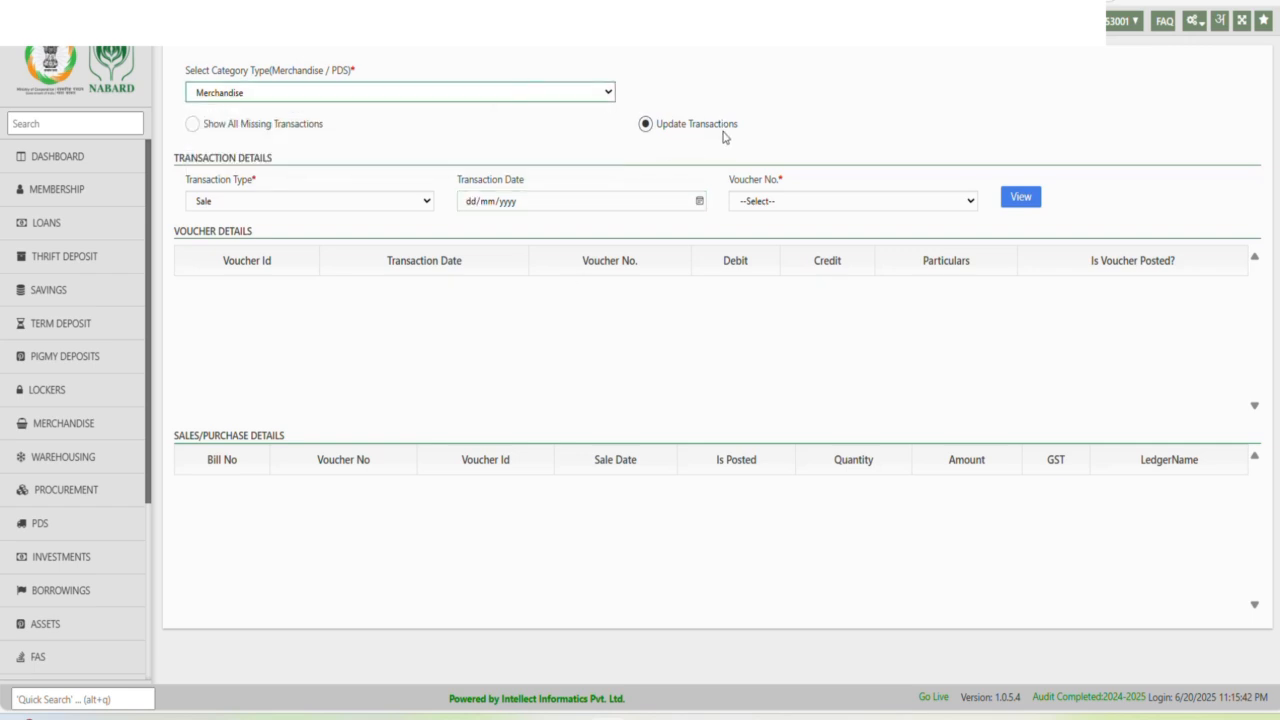
{"action": "left_click", "coordinate": [250, 206]}
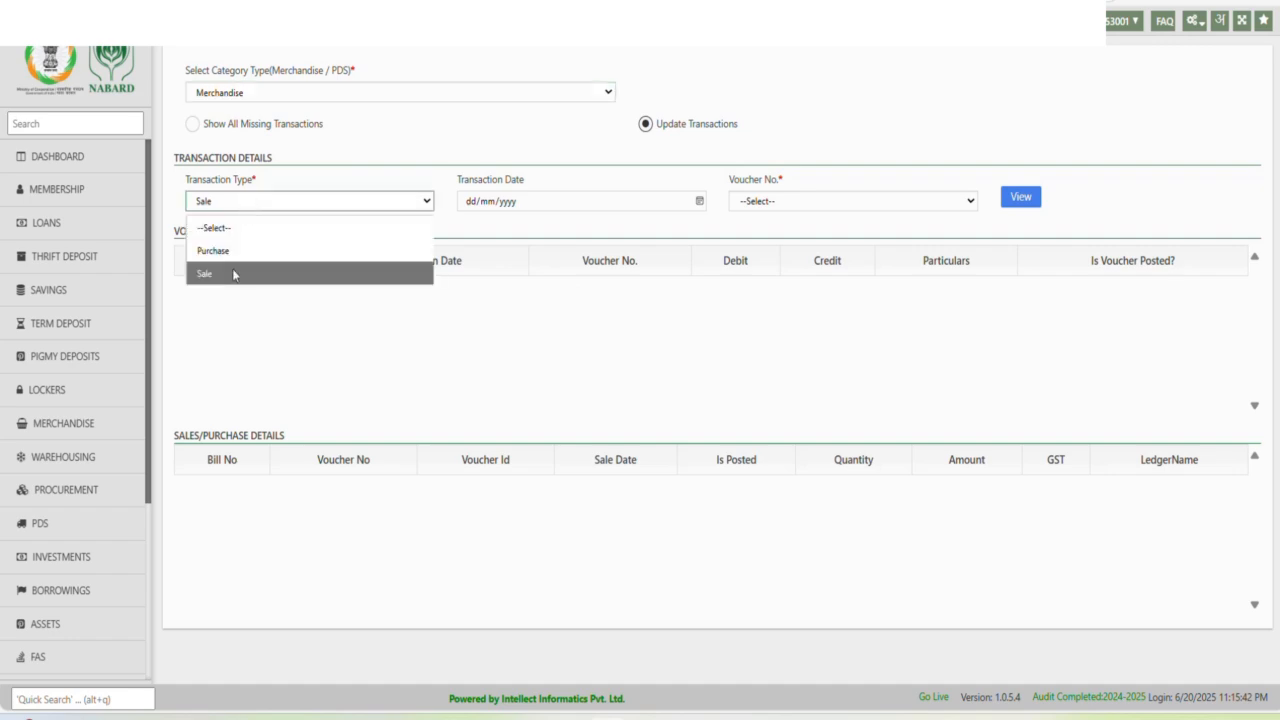
{"action": "left_click", "coordinate": [211, 274]}
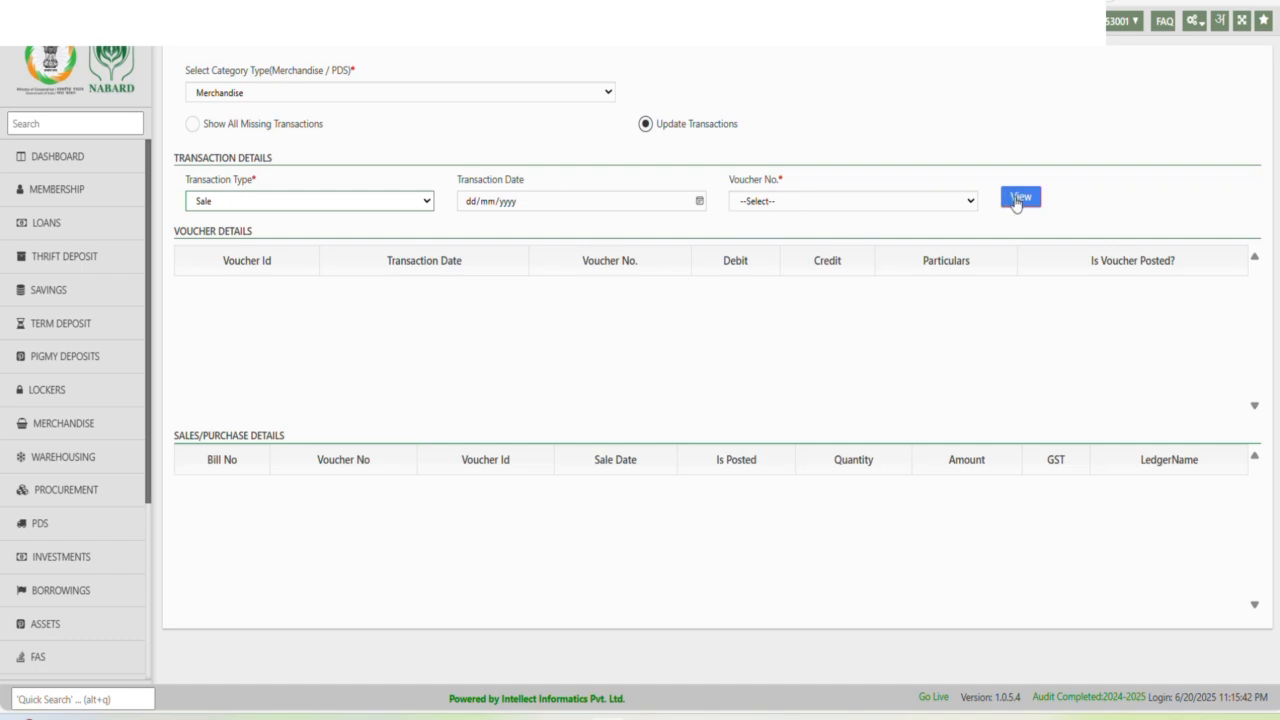
Step: Enter transaction date 20/06/2025, pick voucher number 523 and view its voucher details
{"action": "left_click", "coordinate": [471, 207]}
{"action": "type", "text": "20/06/02025"}
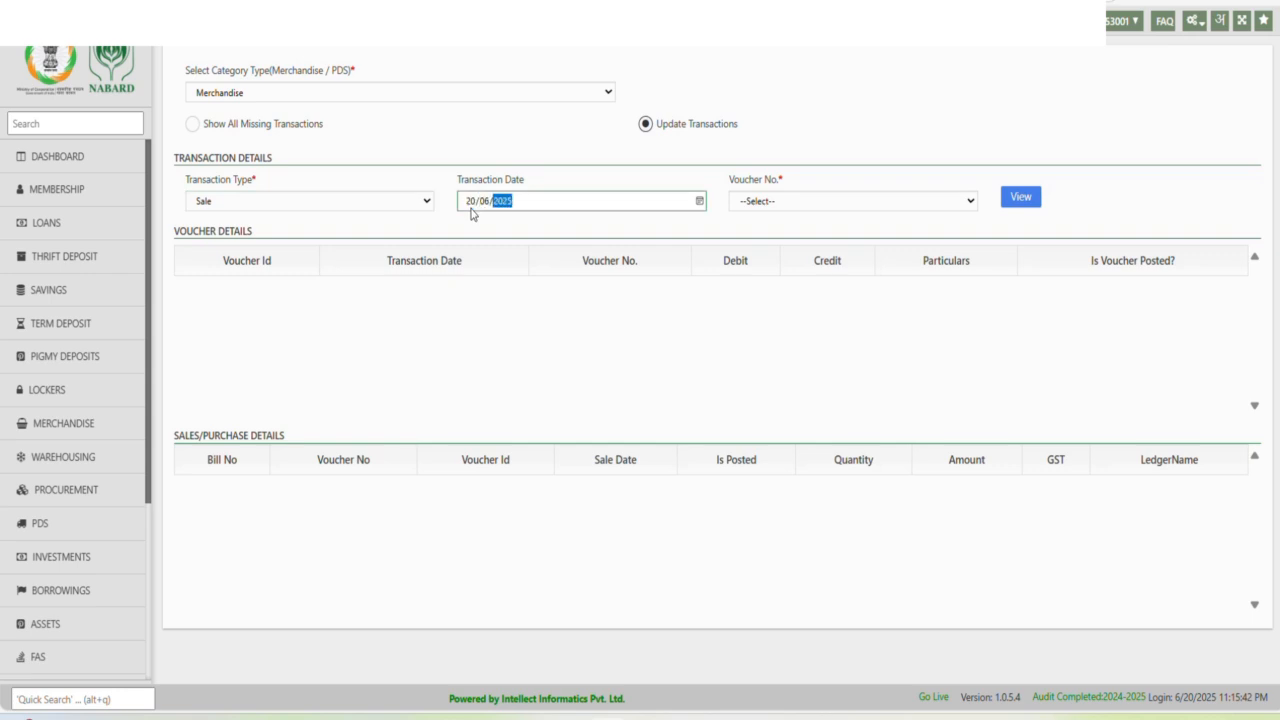
{"action": "key", "text": "Tab"}
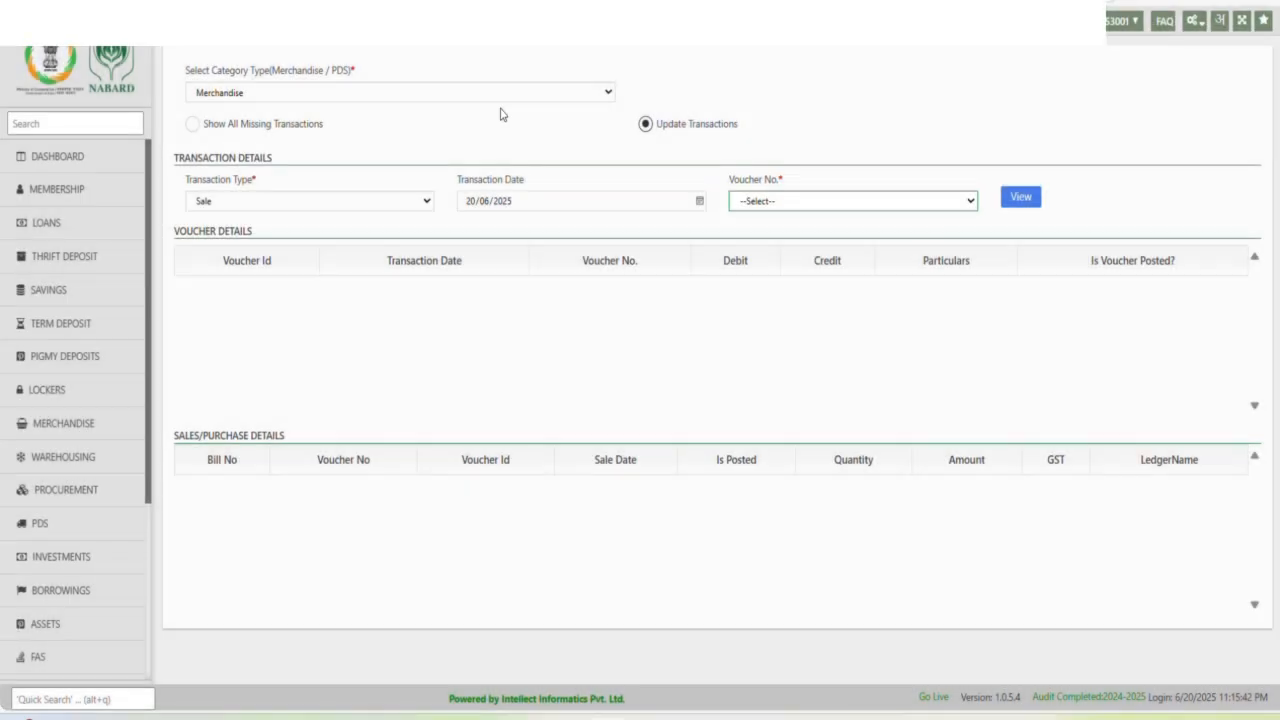
{"action": "left_click", "coordinate": [800, 206]}
{"action": "left_click", "coordinate": [791, 252]}
{"action": "left_click", "coordinate": [1015, 204]}
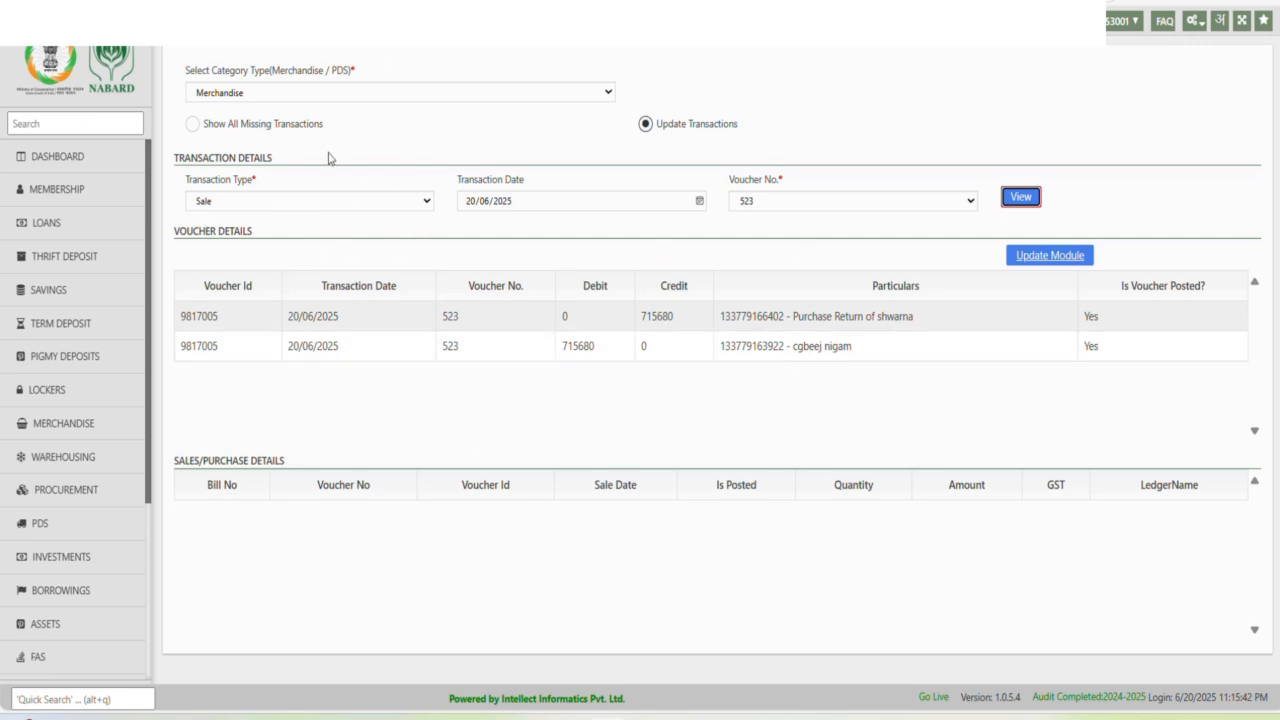
Step: Switch the reconciliation to Show All Missing Transactions and list all missing purchase and sales entries
{"action": "left_click", "coordinate": [193, 124]}
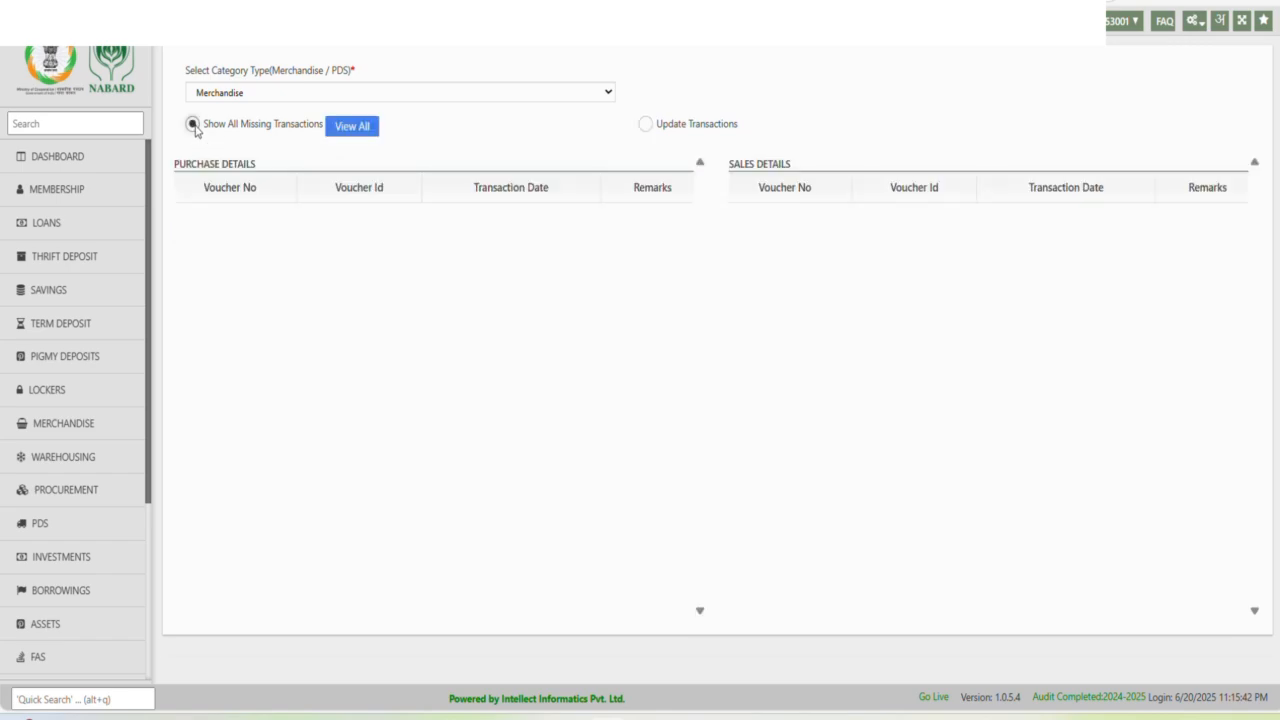
{"action": "left_click", "coordinate": [351, 124]}
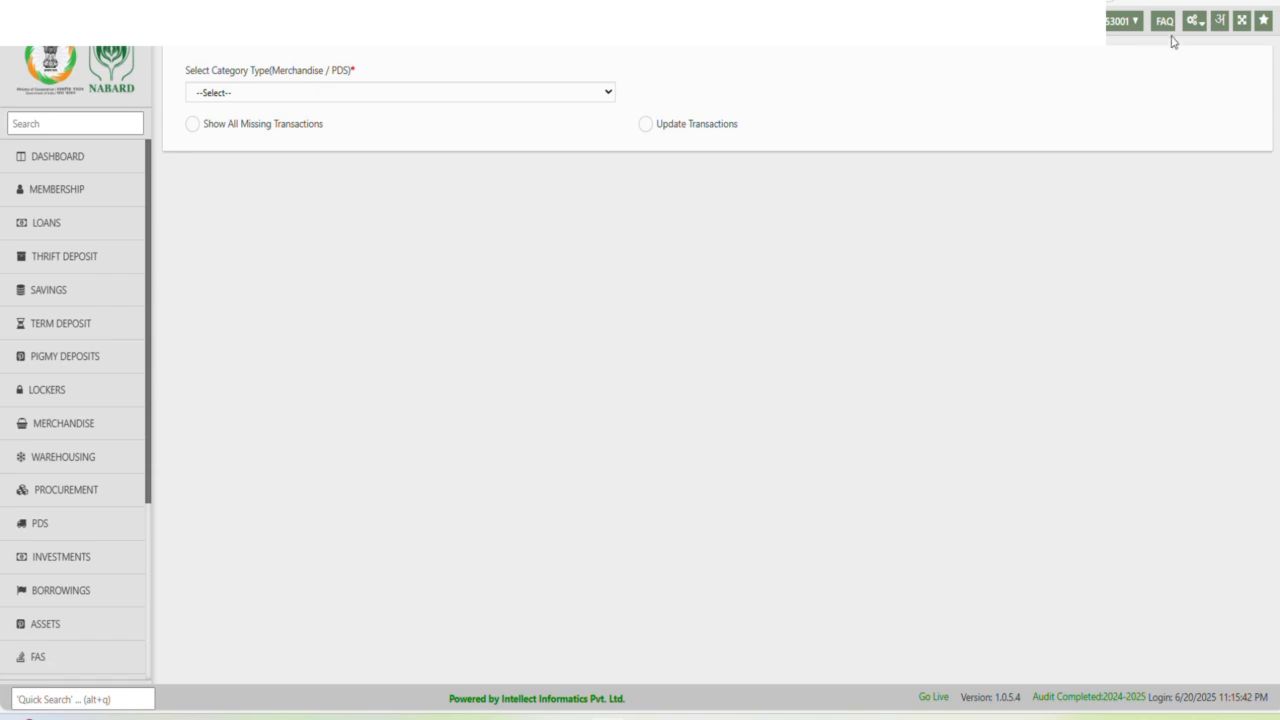
Step: Open the Opening Stock master of the Merchandise configuration
{"action": "left_click", "coordinate": [1192, 22]}
{"action": "mouse_move", "coordinate": [1116, 322]}
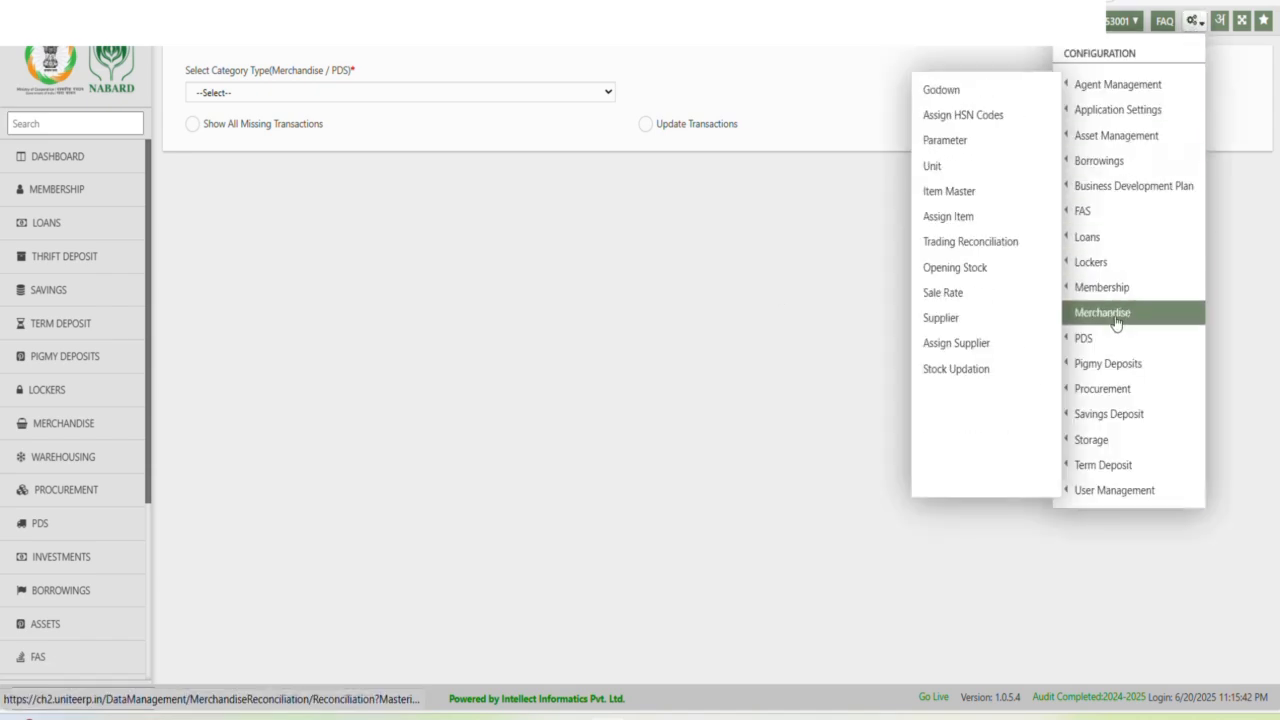
{"action": "left_click", "coordinate": [952, 268]}
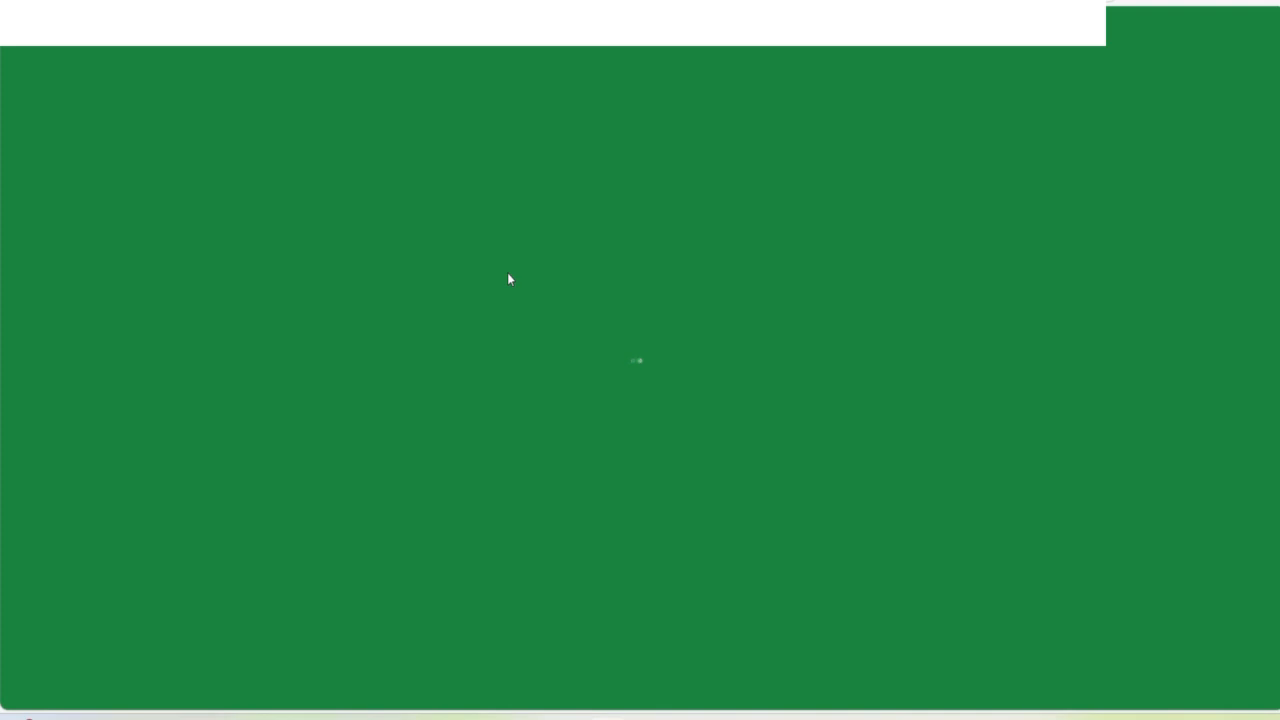
Step: Review the opening balance list, checking the as-on dates of the last fertilizer items
{"action": "scroll", "coordinate": [868, 391], "scroll_direction": "down", "scroll_amount": 10}
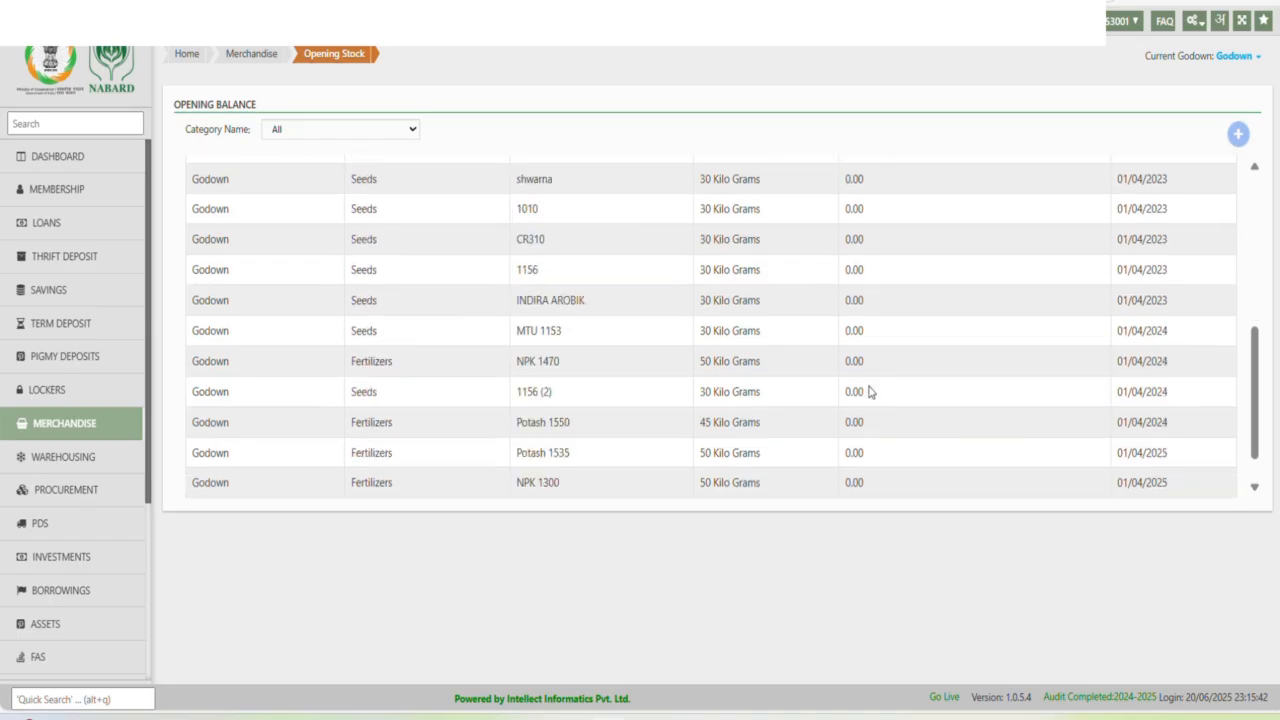
{"action": "scroll", "coordinate": [868, 391], "scroll_direction": "down", "scroll_amount": 1}
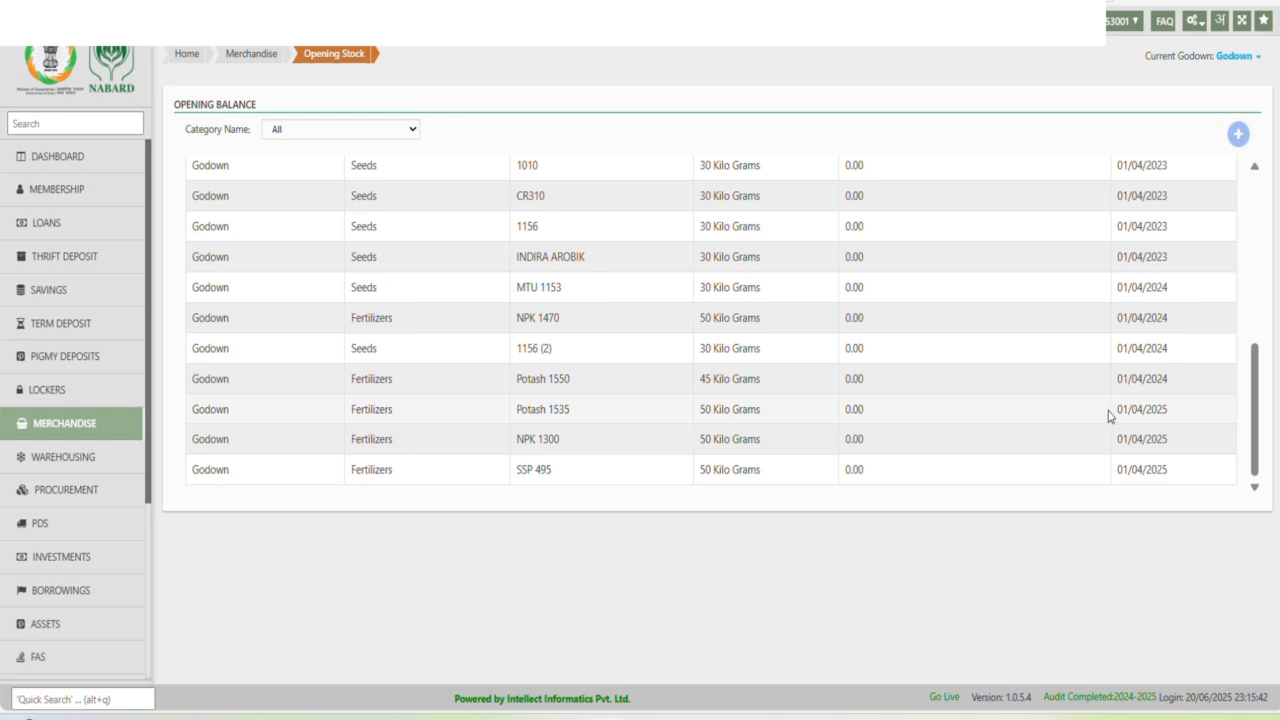
{"action": "left_click_drag", "start_coordinate": [1123, 401], "coordinate": [1170, 487]}
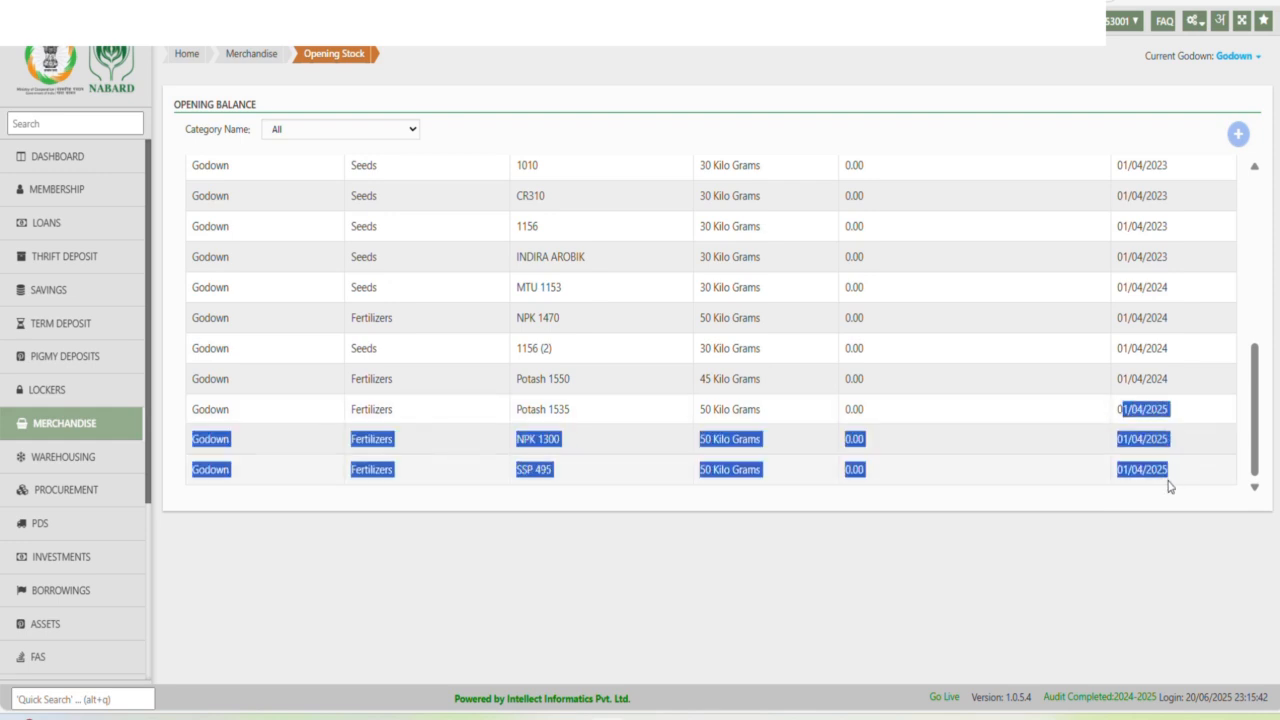
{"action": "left_click", "coordinate": [1170, 487]}
{"action": "scroll", "coordinate": [849, 460], "scroll_direction": "up", "scroll_amount": 10}
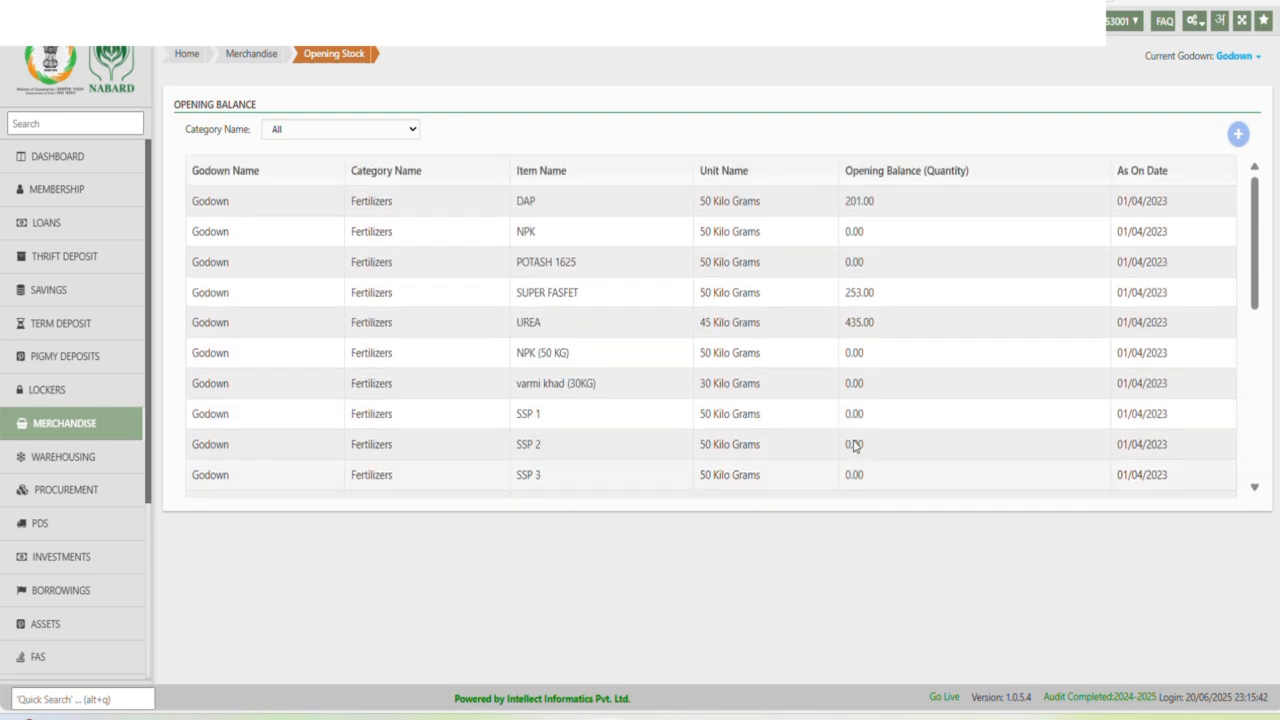
Step: Open the Sale Rate master of the Merchandise configuration
{"action": "left_click", "coordinate": [1193, 22]}
{"action": "mouse_move", "coordinate": [1100, 313]}
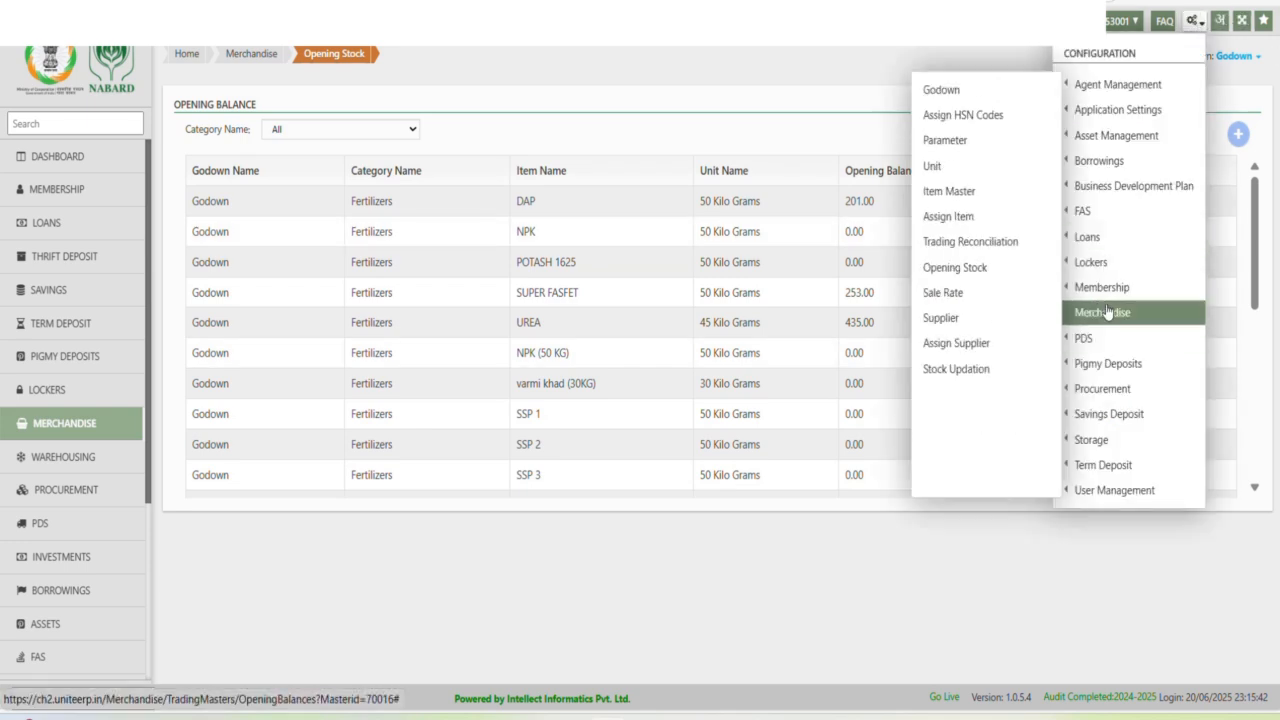
{"action": "left_click", "coordinate": [958, 316]}
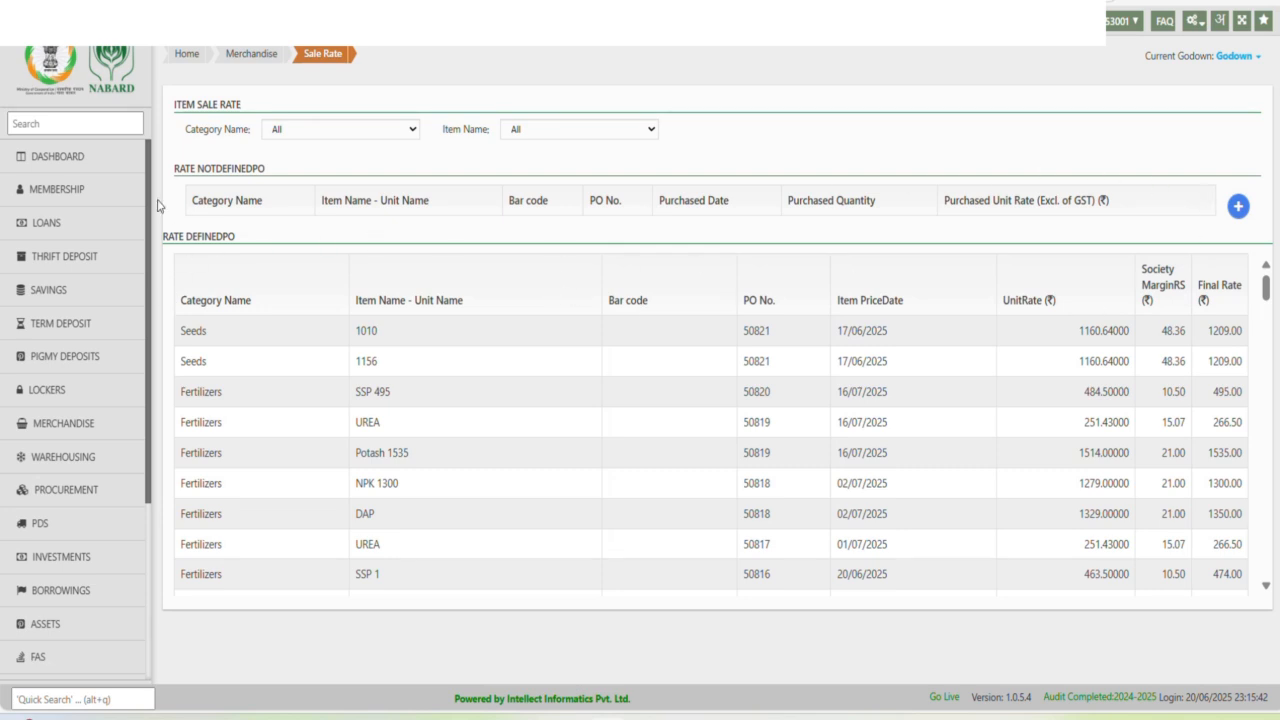
Step: Examine the purchase orders without a defined rate and the list of items with defined sale rates
{"action": "left_click_drag", "start_coordinate": [174, 171], "coordinate": [265, 170]}
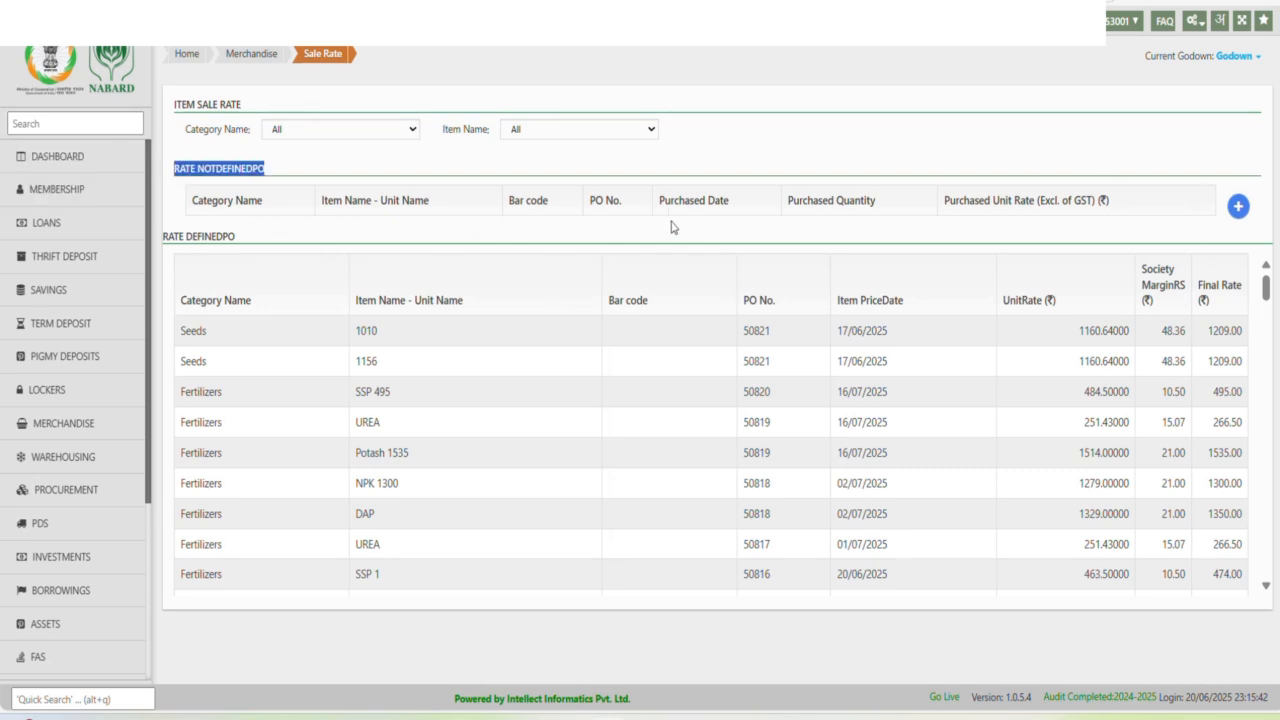
{"action": "left_click_drag", "start_coordinate": [671, 227], "coordinate": [1133, 231]}
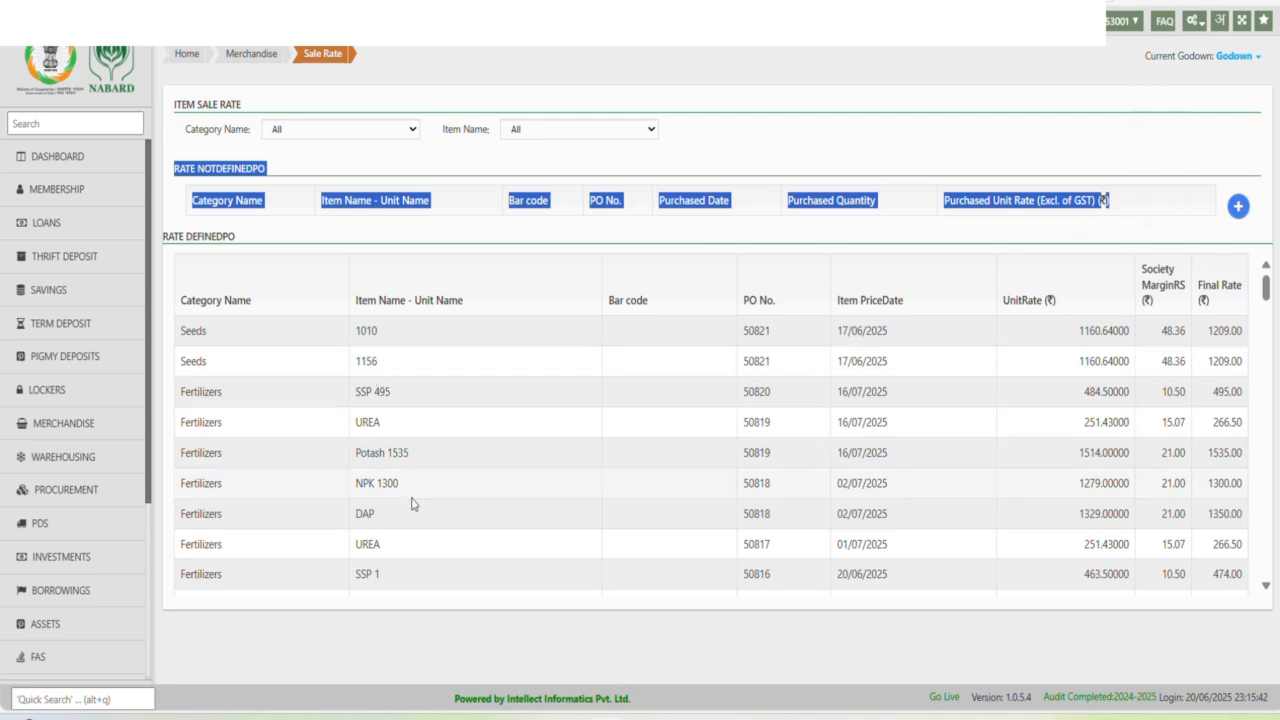
{"action": "scroll", "coordinate": [436, 472], "scroll_direction": "down", "scroll_amount": 10}
{"action": "scroll", "coordinate": [436, 472], "scroll_direction": "up", "scroll_amount": 10}
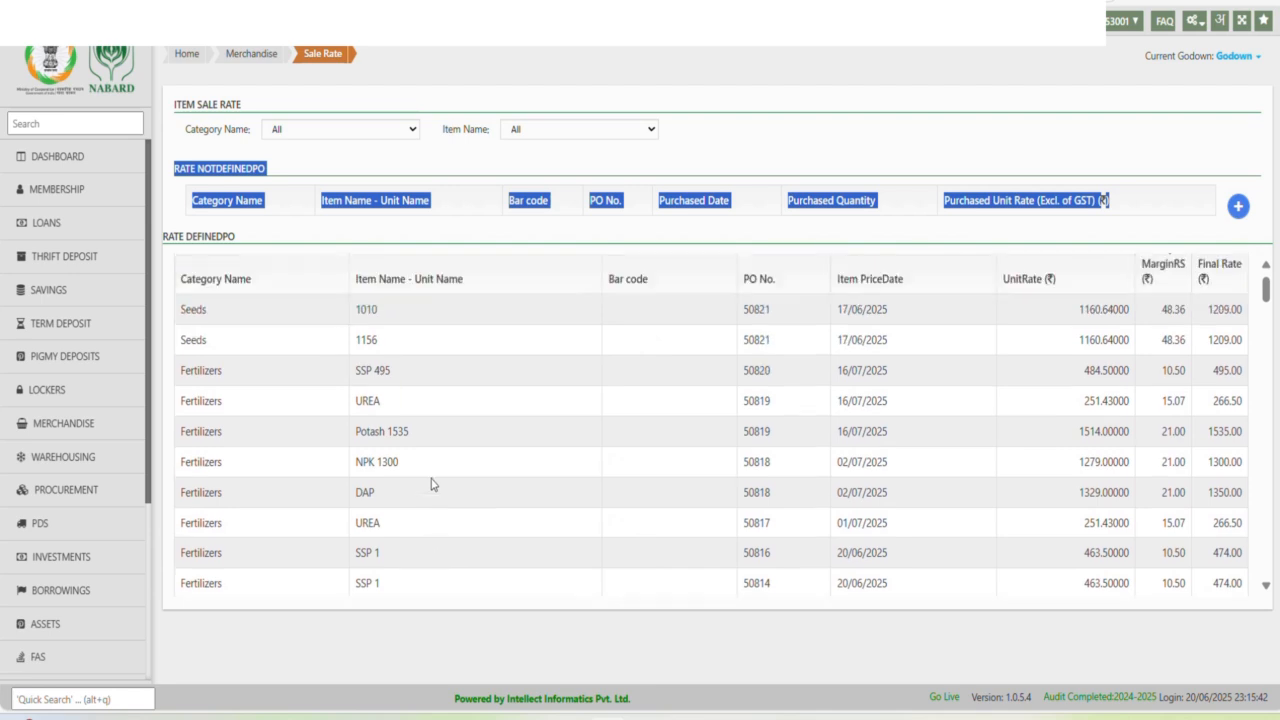
{"action": "left_click", "coordinate": [794, 142]}
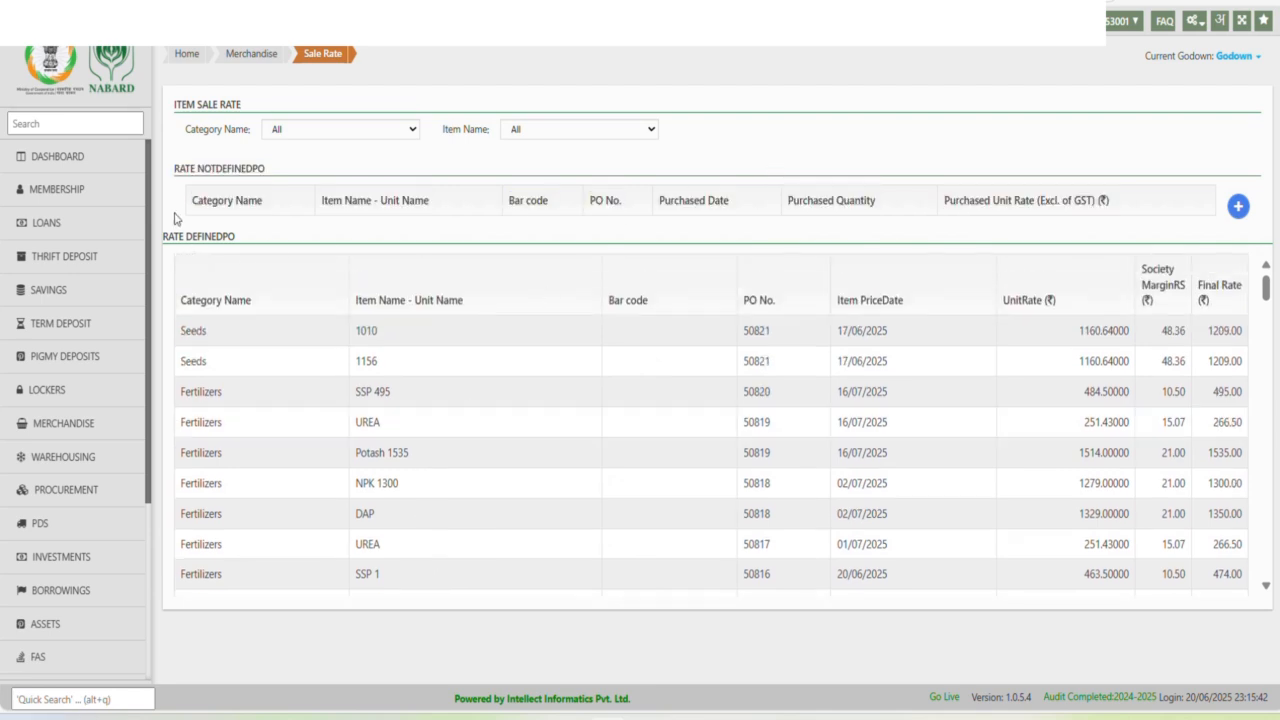
Step: Check which PO numbers the new item sale rate form offers for invoice date 20/06/2025, and close it unsaved
{"action": "left_click", "coordinate": [1238, 210]}
{"action": "left_click", "coordinate": [178, 118]}
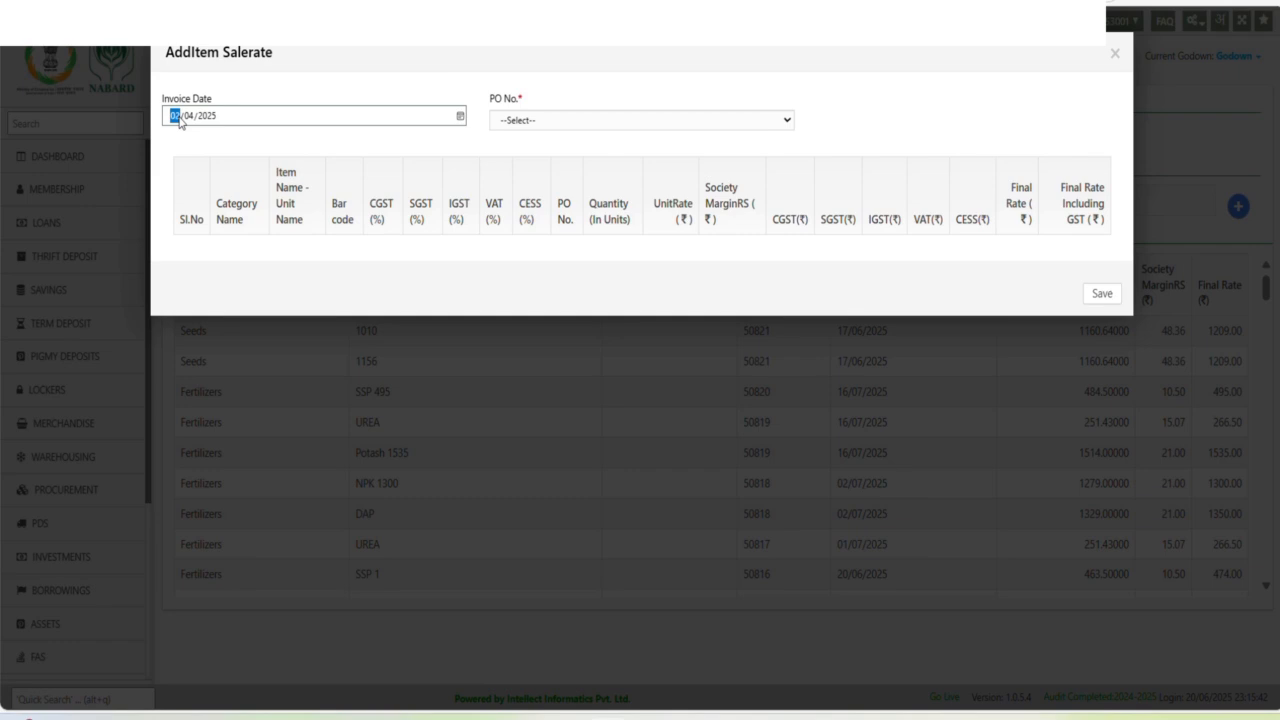
{"action": "type", "text": "20/06"}
{"action": "left_click", "coordinate": [805, 113]}
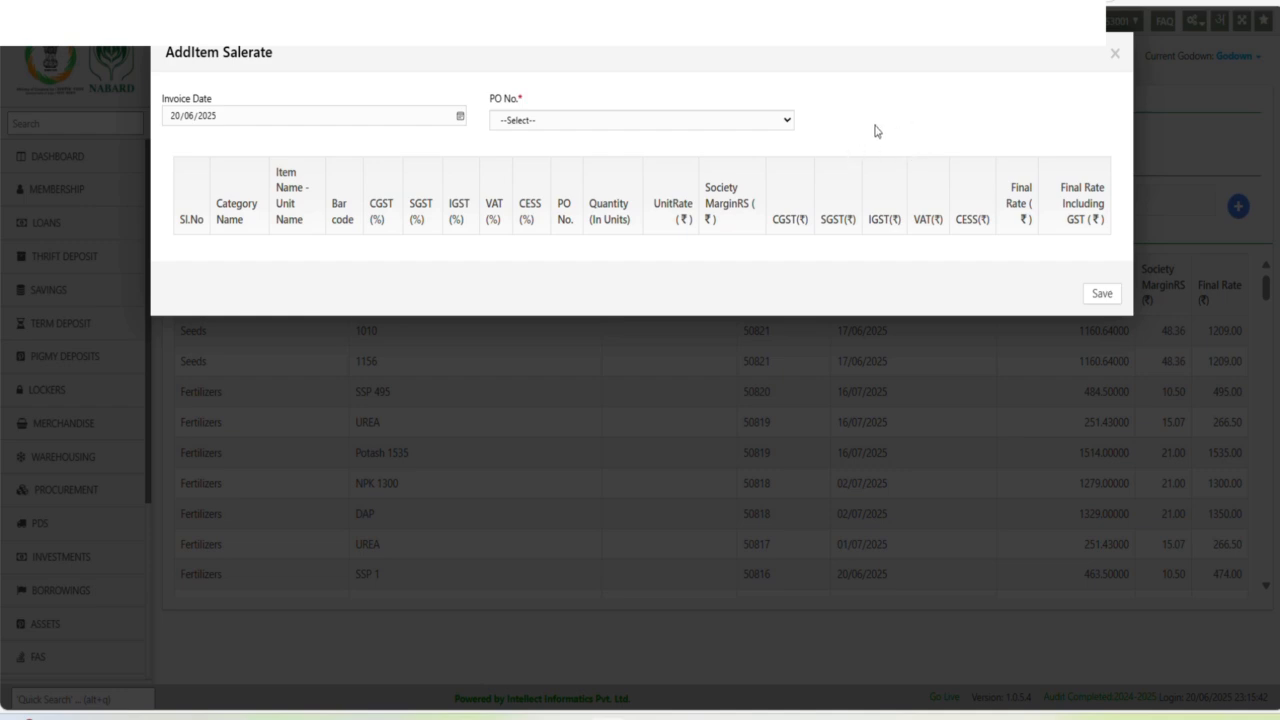
{"action": "left_click", "coordinate": [752, 127]}
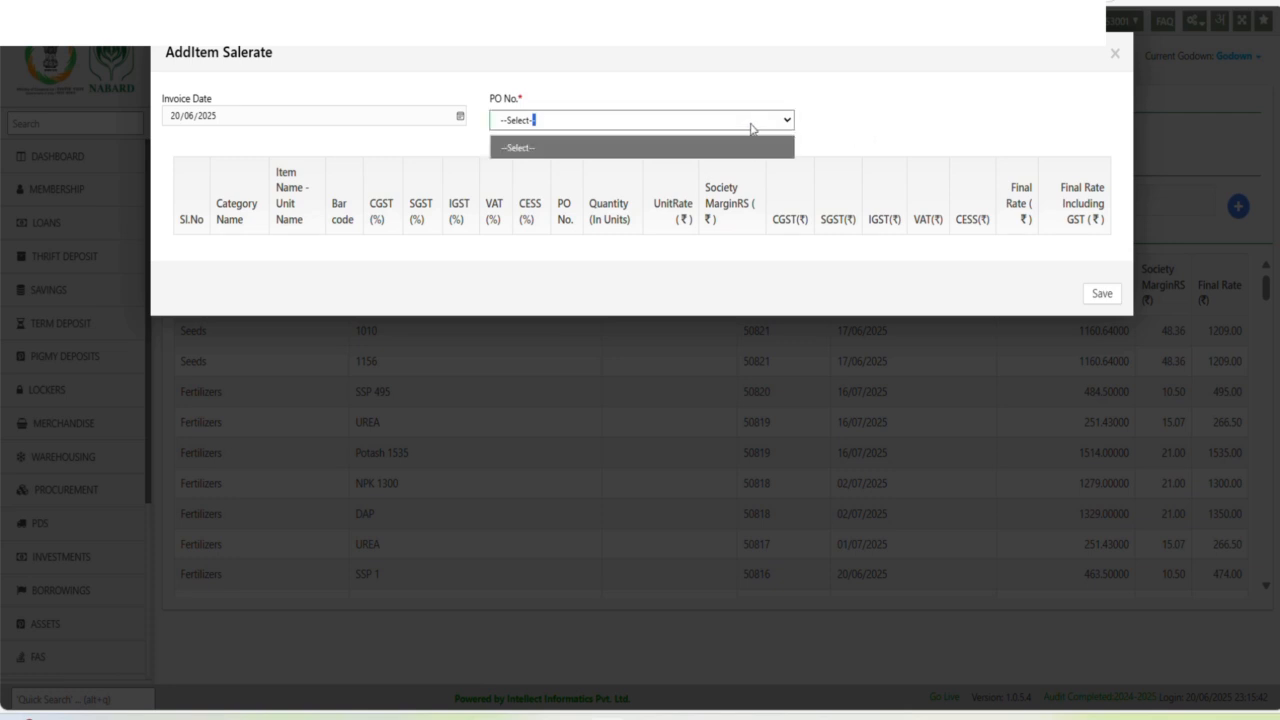
{"action": "left_click", "coordinate": [586, 150]}
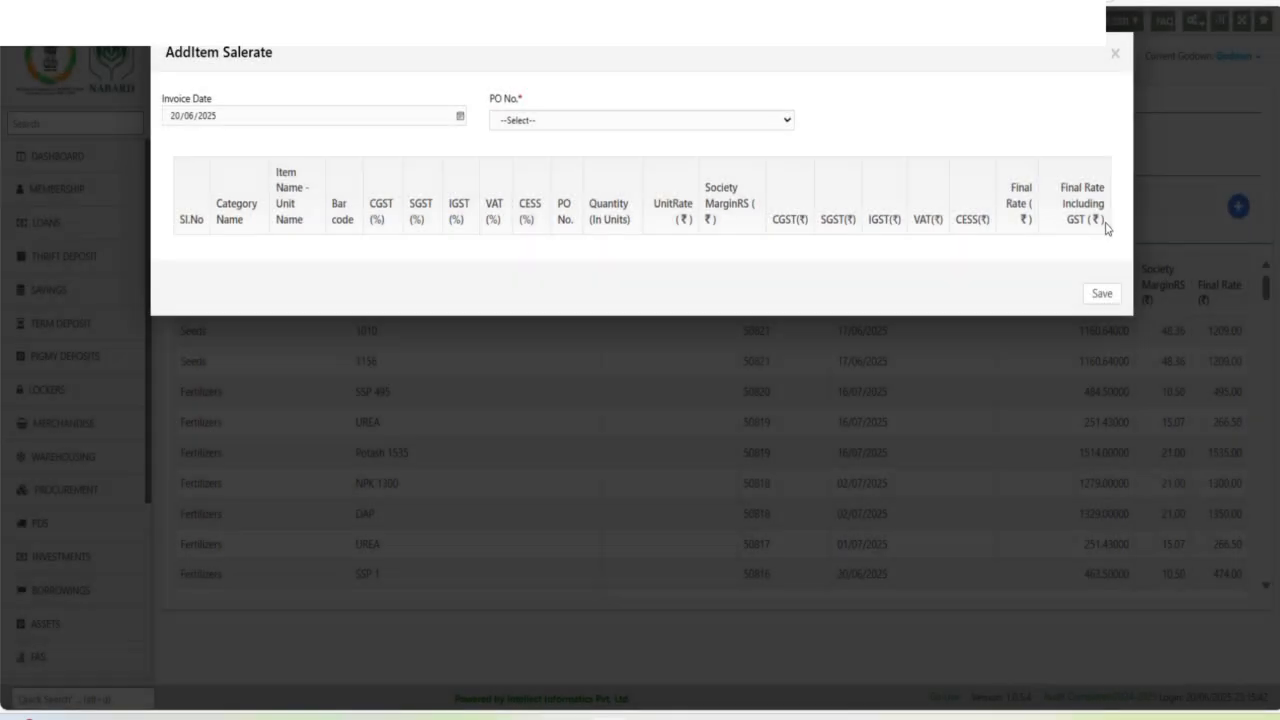
{"action": "double_click", "coordinate": [1106, 224]}
{"action": "left_click", "coordinate": [1073, 231]}
{"action": "left_click", "coordinate": [1116, 53]}
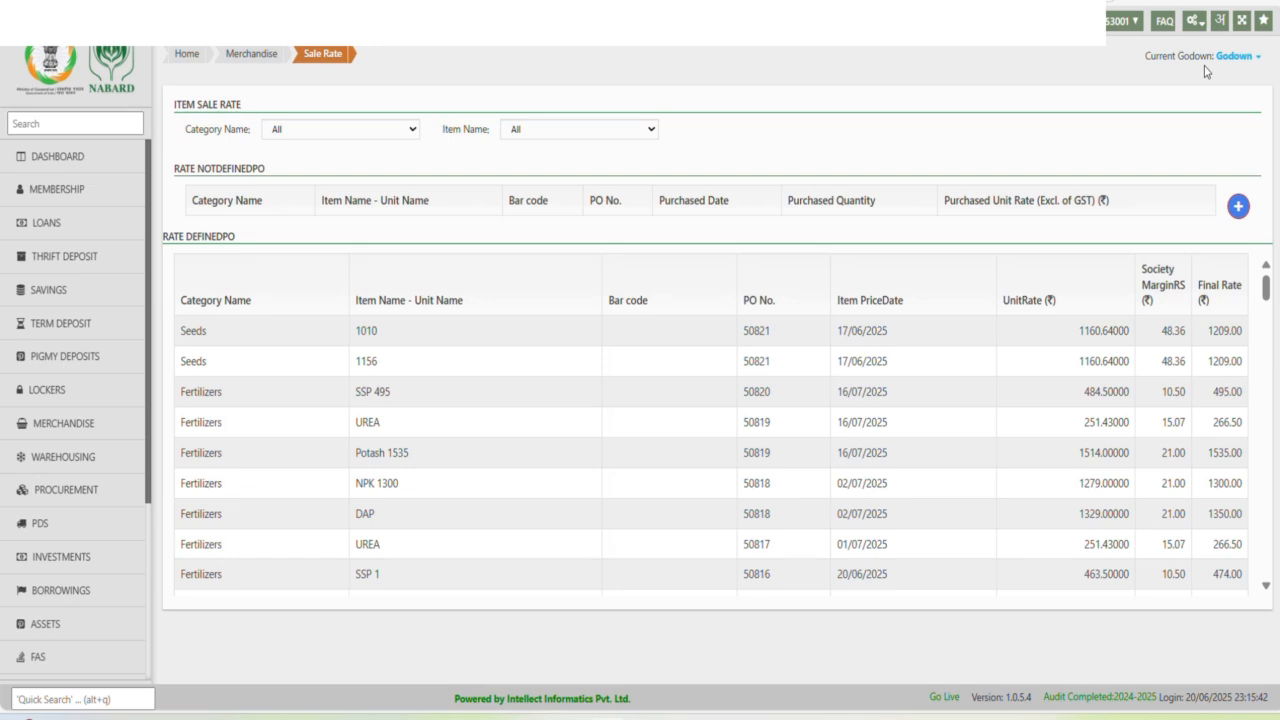
Step: Open the Supplier master of the Merchandise configuration
{"action": "left_click", "coordinate": [1193, 20]}
{"action": "mouse_move", "coordinate": [1165, 259]}
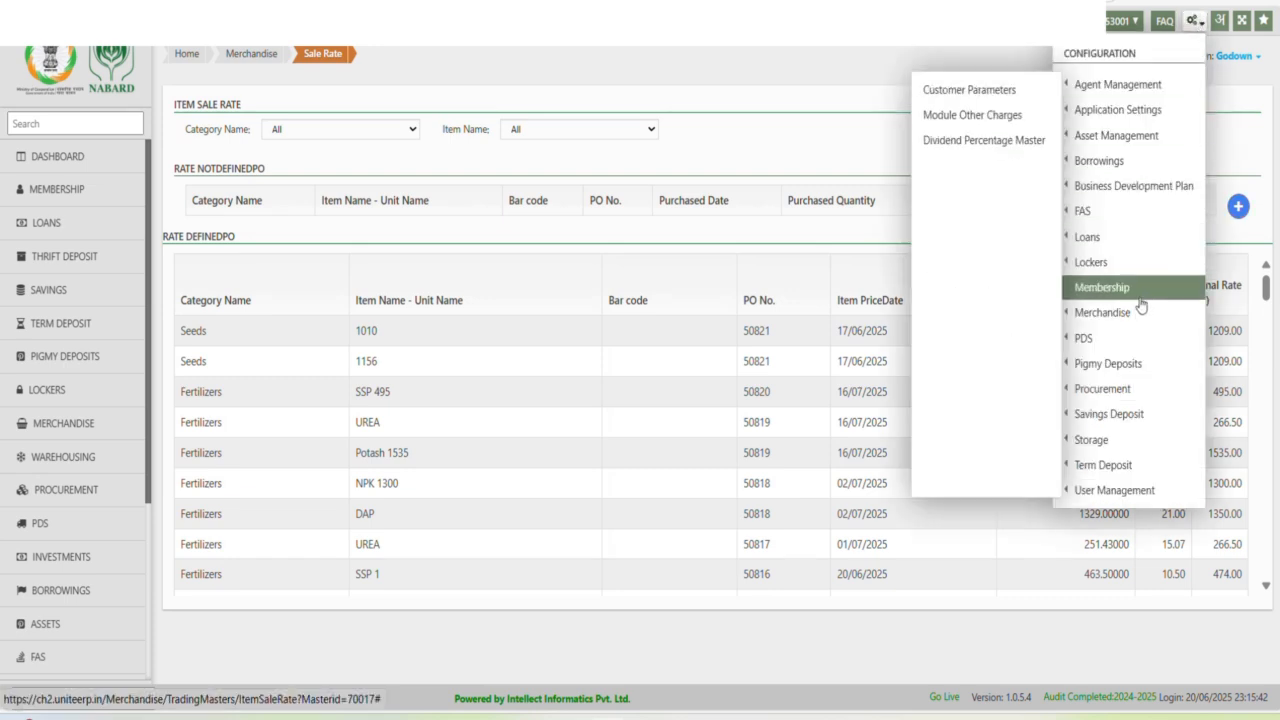
{"action": "mouse_move", "coordinate": [1110, 319]}
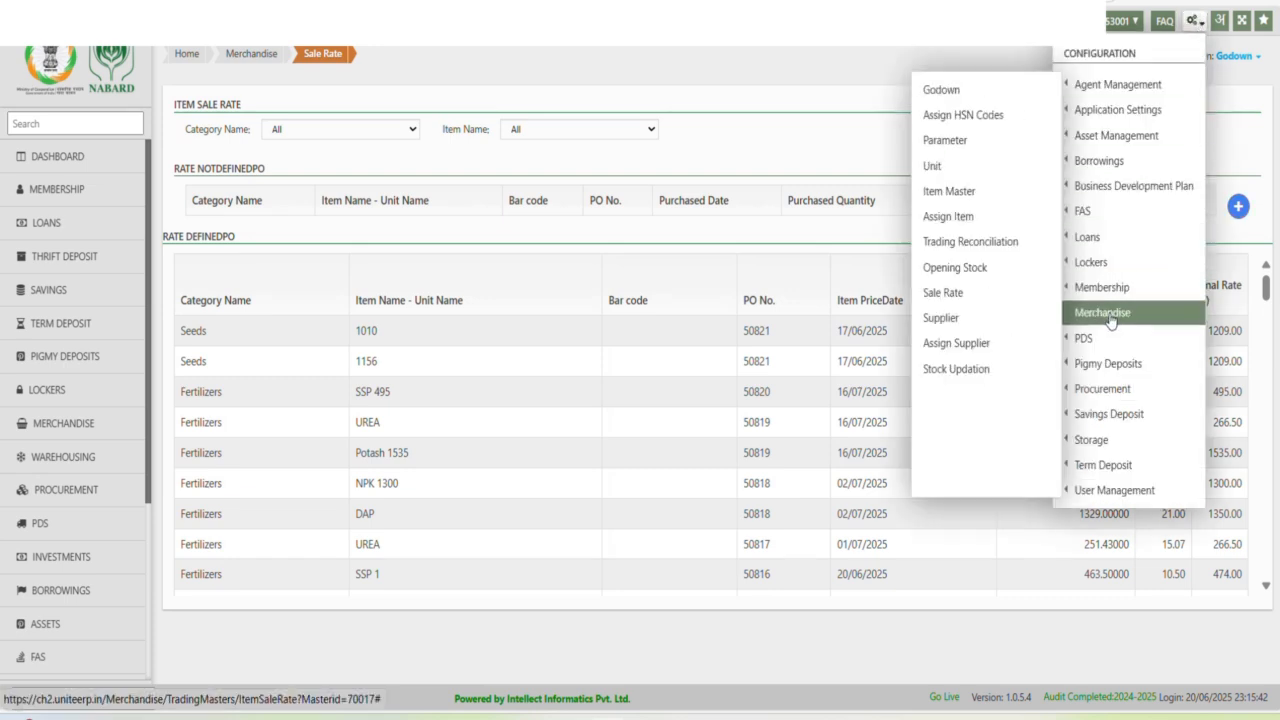
{"action": "left_click", "coordinate": [937, 318]}
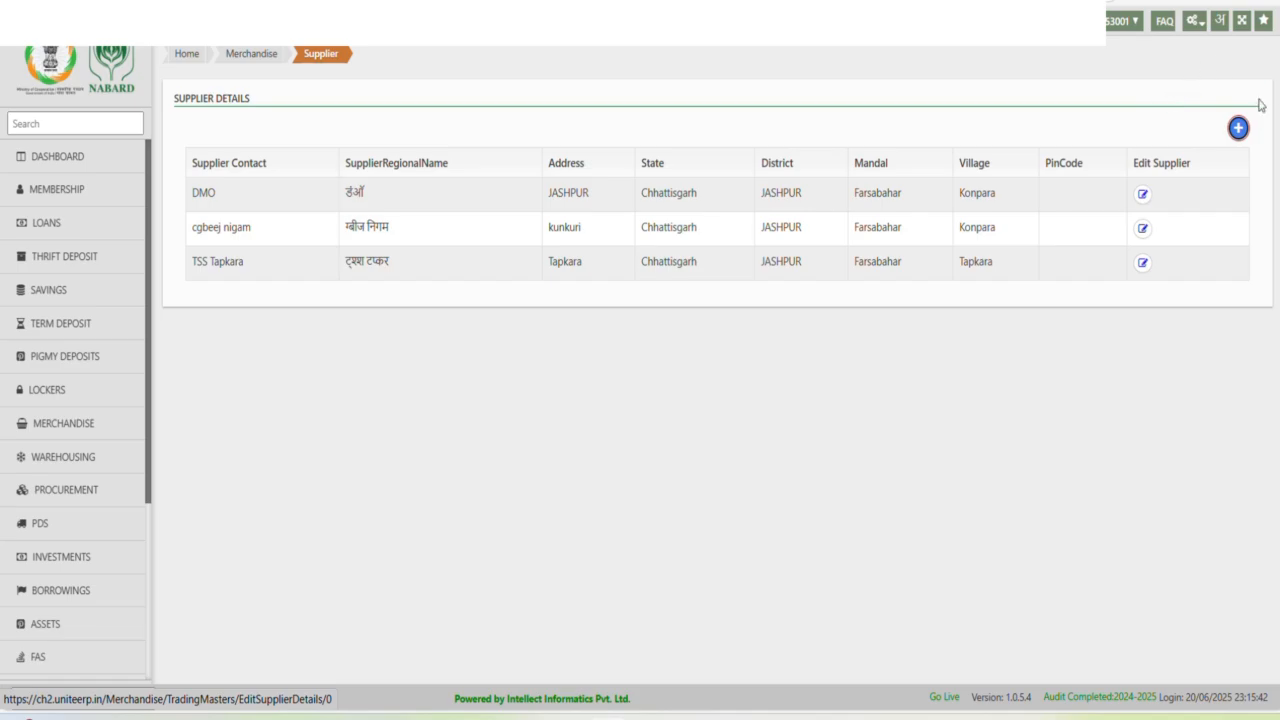
Step: Examine the state, district, mandal, village, GST number and PIN code fields for adding a supplier, and close the form unsaved
{"action": "left_click", "coordinate": [1238, 127]}
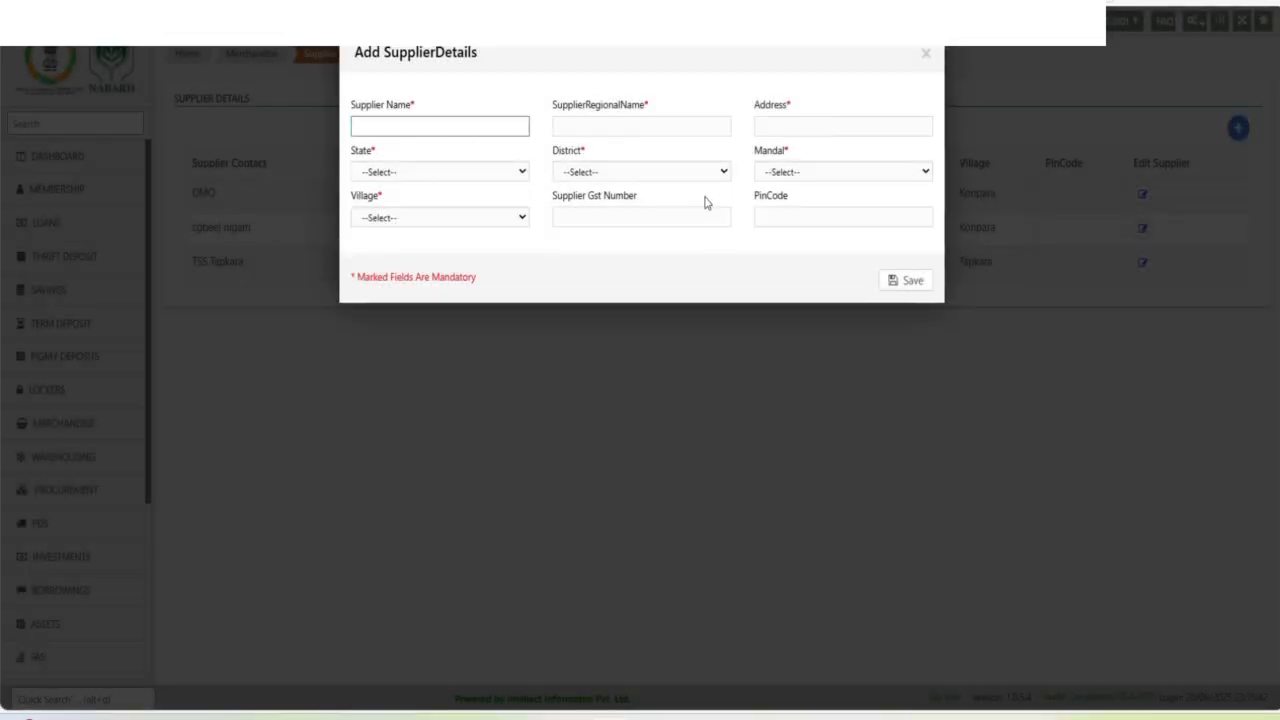
{"action": "left_click", "coordinate": [421, 172]}
{"action": "left_click", "coordinate": [614, 171]}
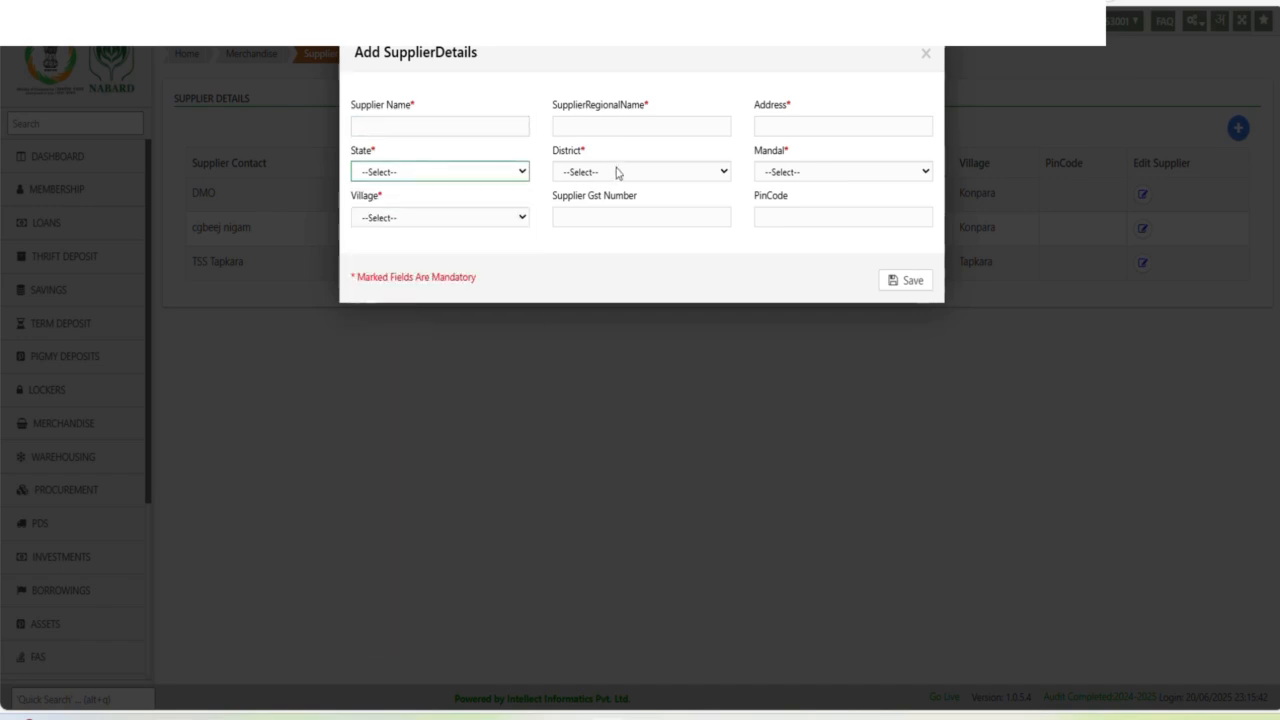
{"action": "left_click", "coordinate": [842, 174]}
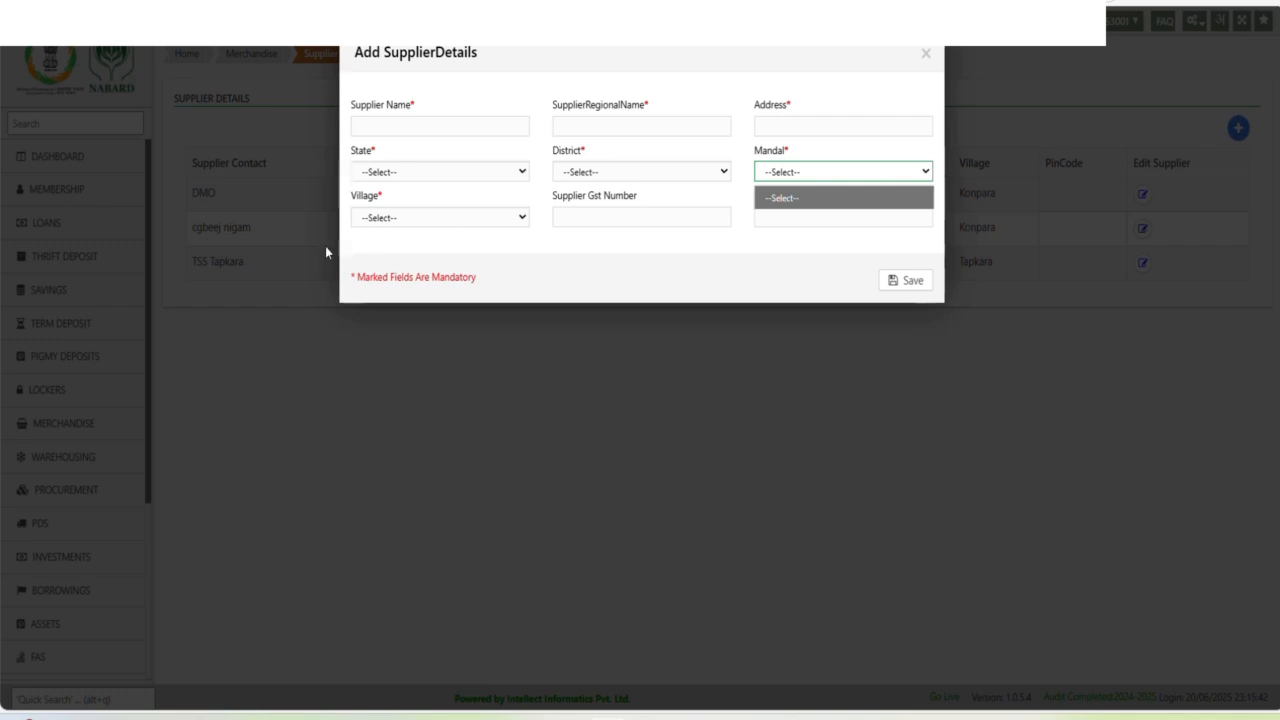
{"action": "left_click", "coordinate": [404, 218]}
{"action": "left_click", "coordinate": [634, 216]}
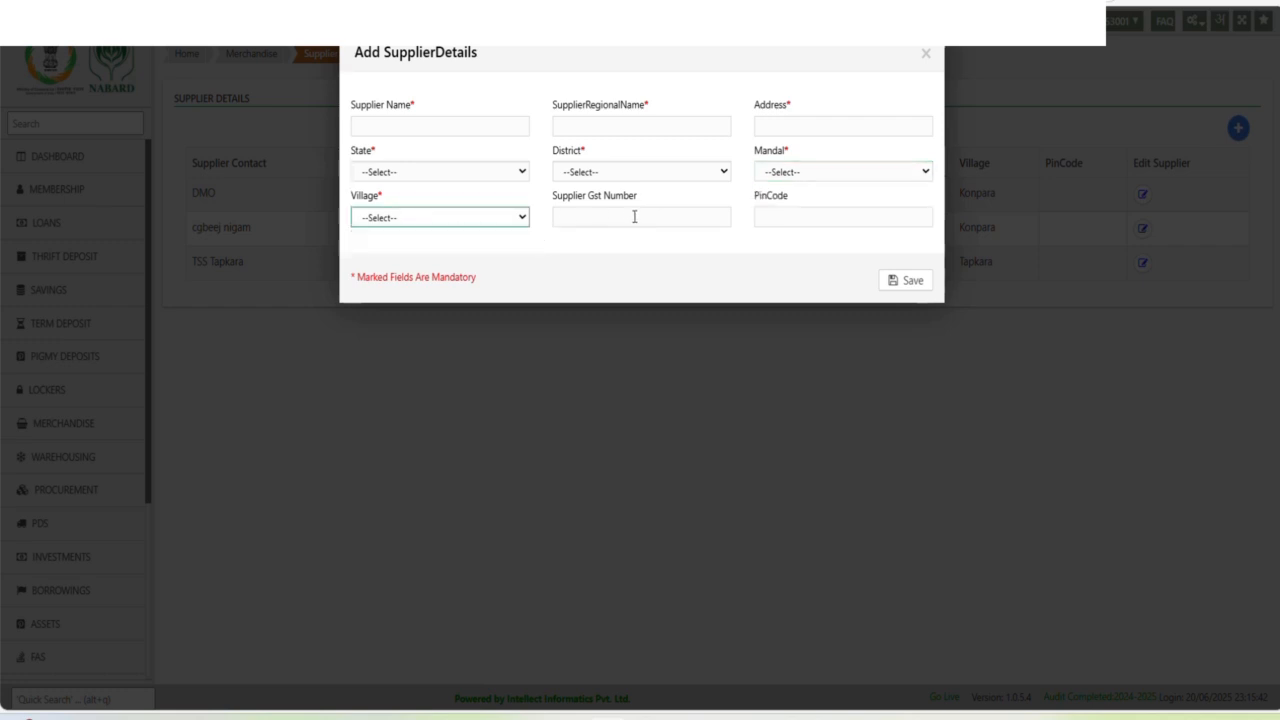
{"action": "left_click", "coordinate": [634, 216]}
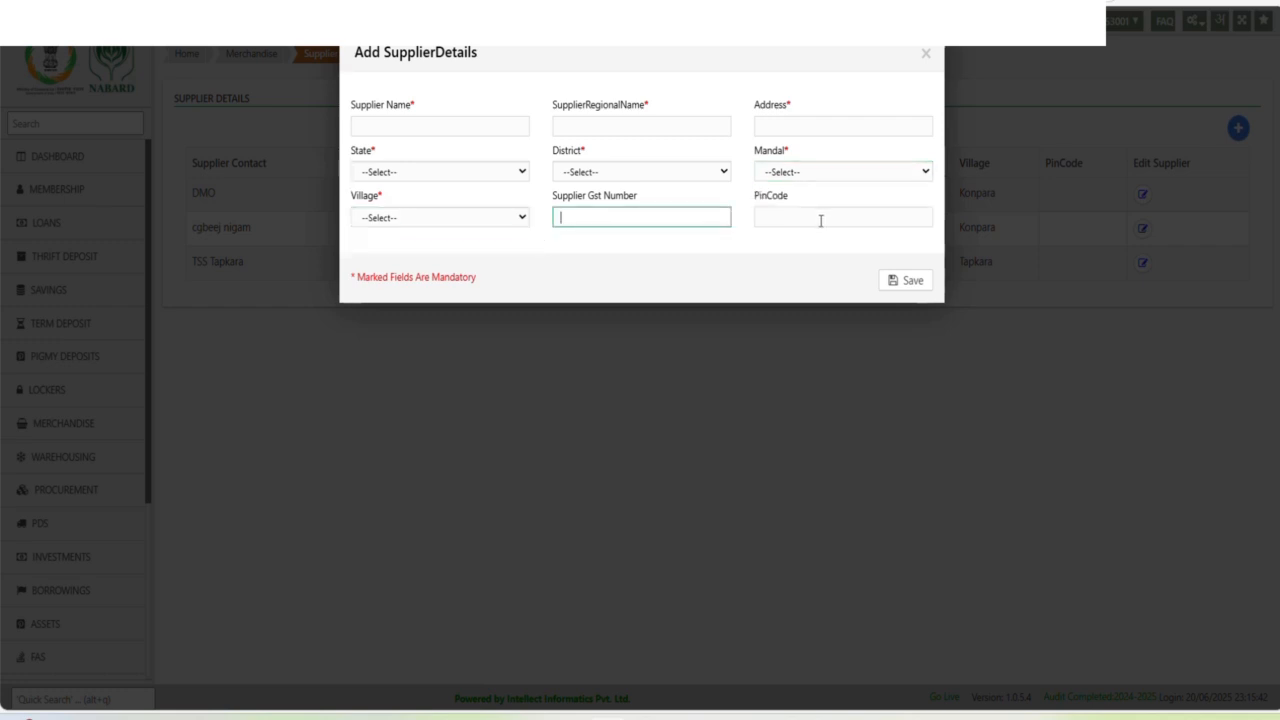
{"action": "left_click", "coordinate": [820, 220]}
{"action": "left_click", "coordinate": [826, 274]}
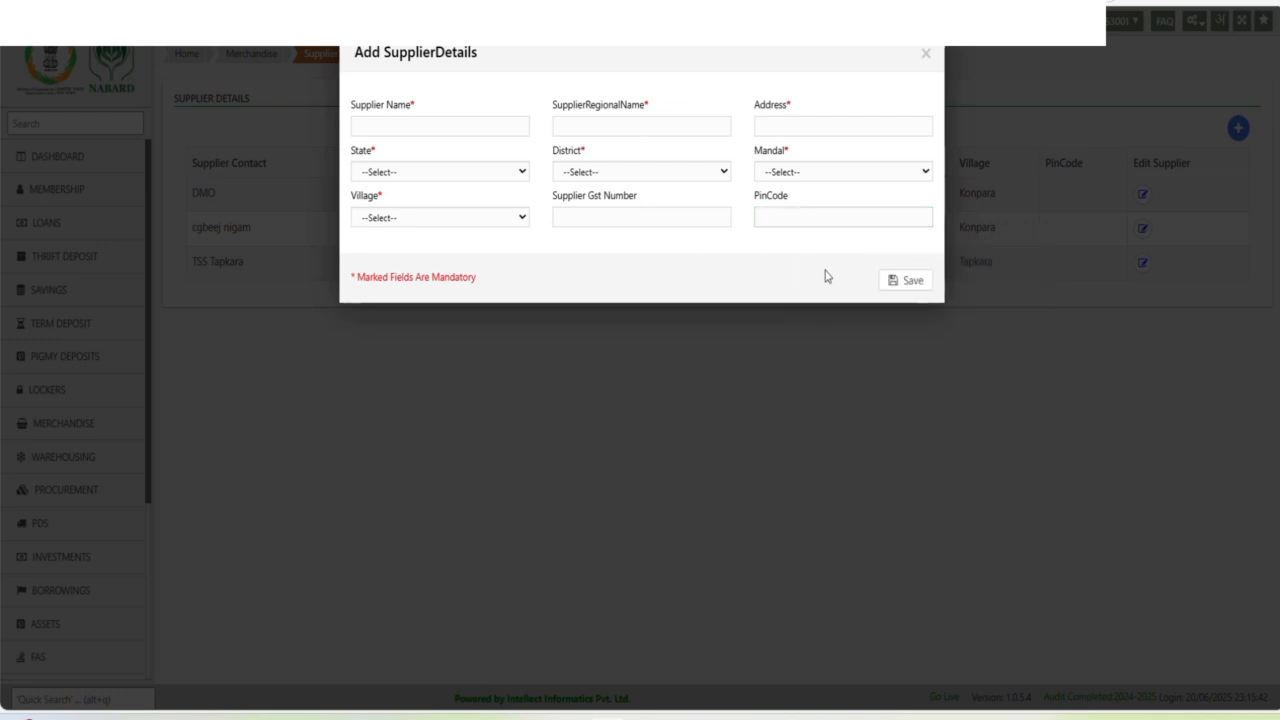
{"action": "left_click", "coordinate": [928, 53]}
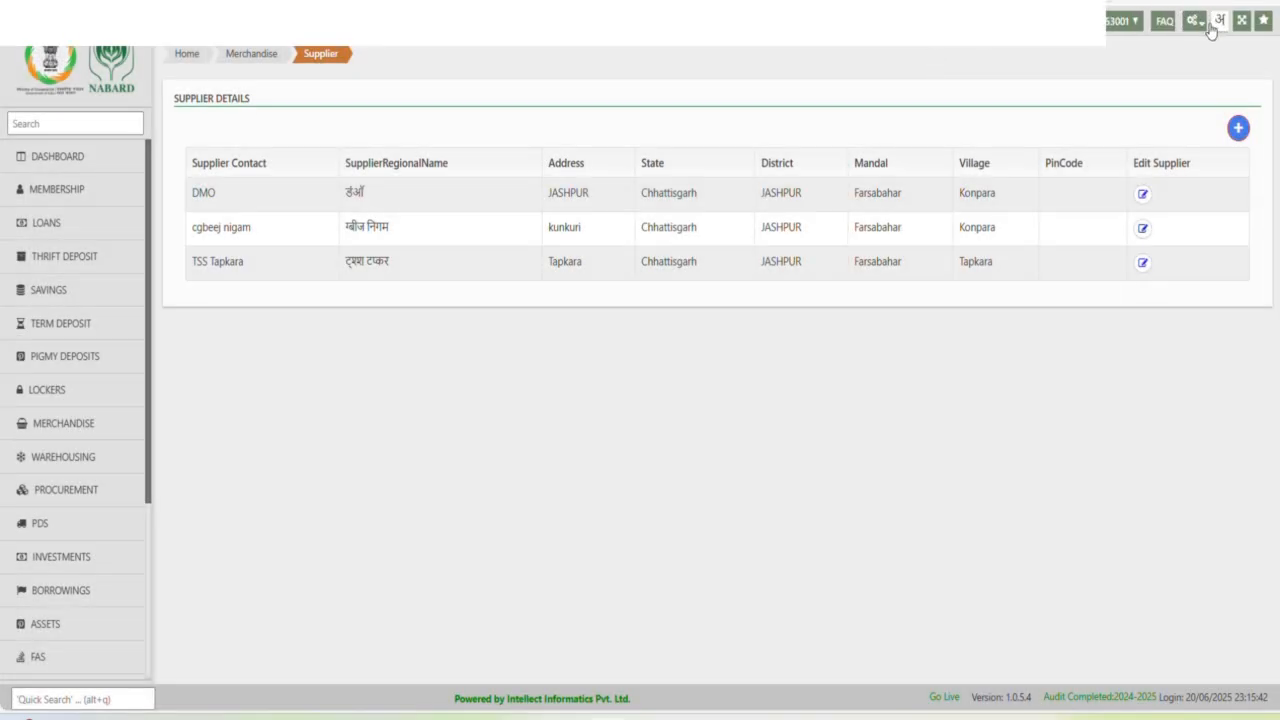
Step: Open the Assign Supplier master and check its form for unassigned suppliers, closing the form unsaved
{"action": "left_click", "coordinate": [1191, 24]}
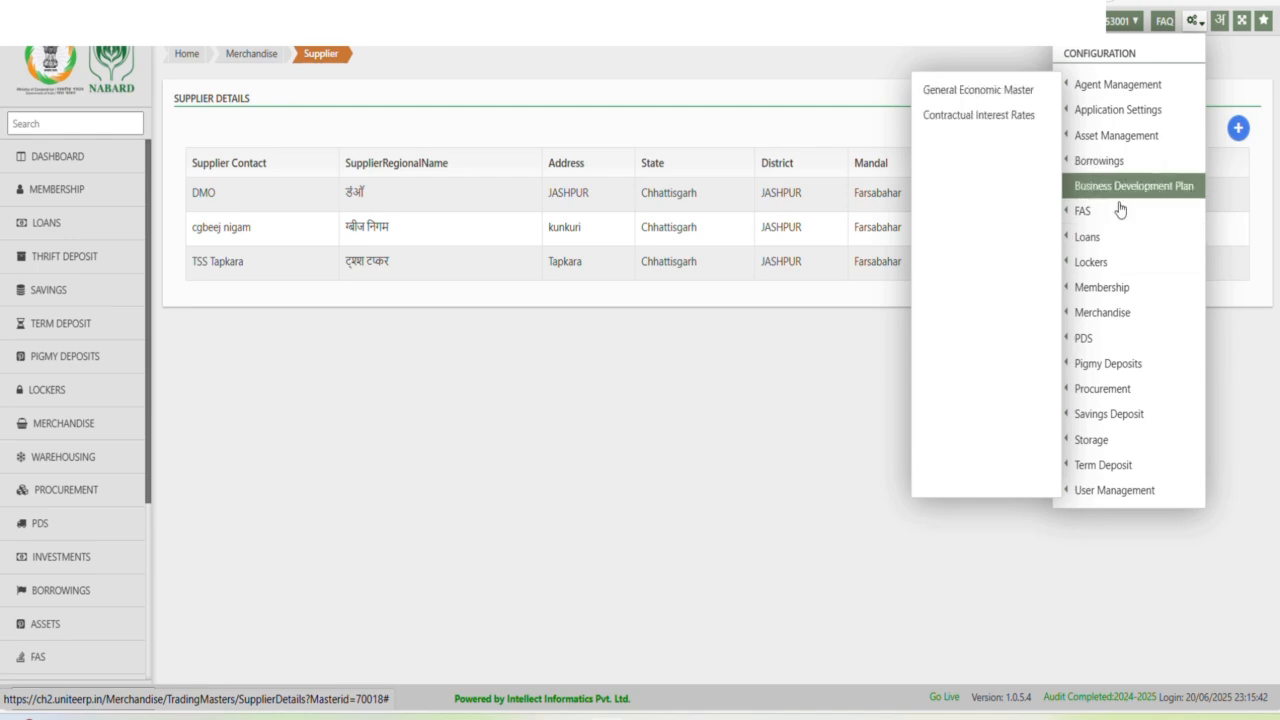
{"action": "mouse_move", "coordinate": [1090, 314]}
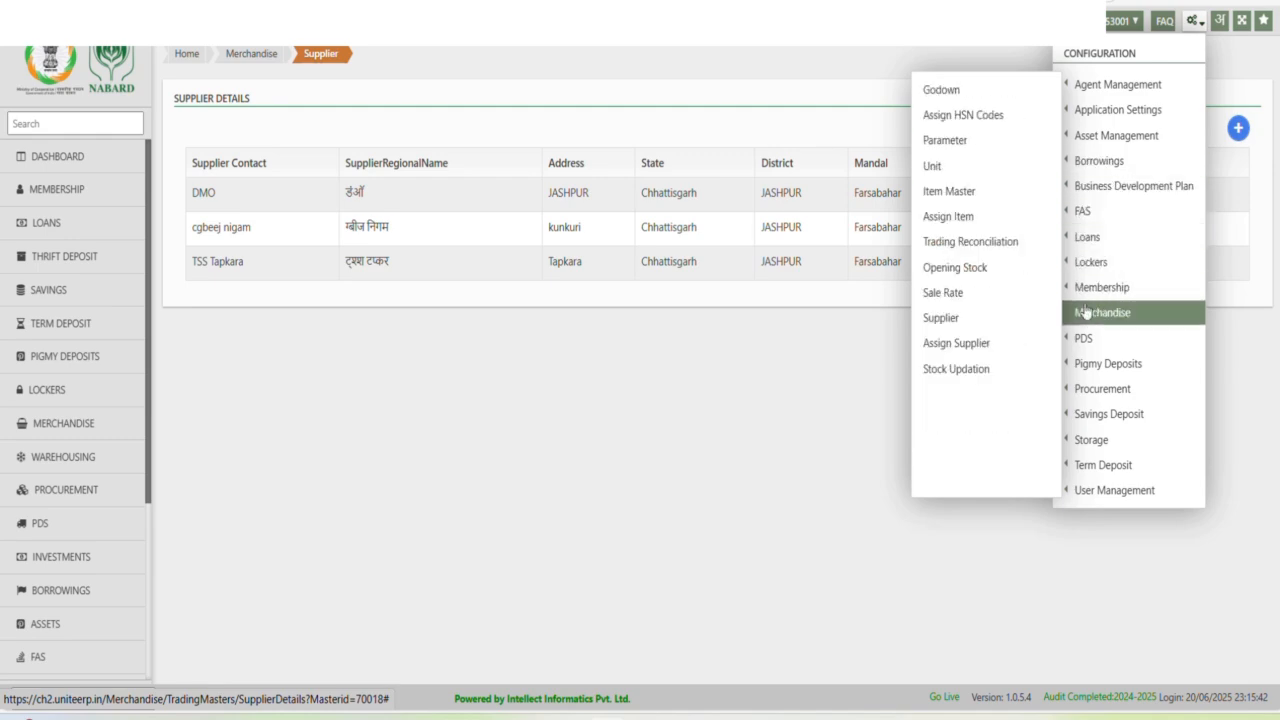
{"action": "left_click", "coordinate": [928, 345]}
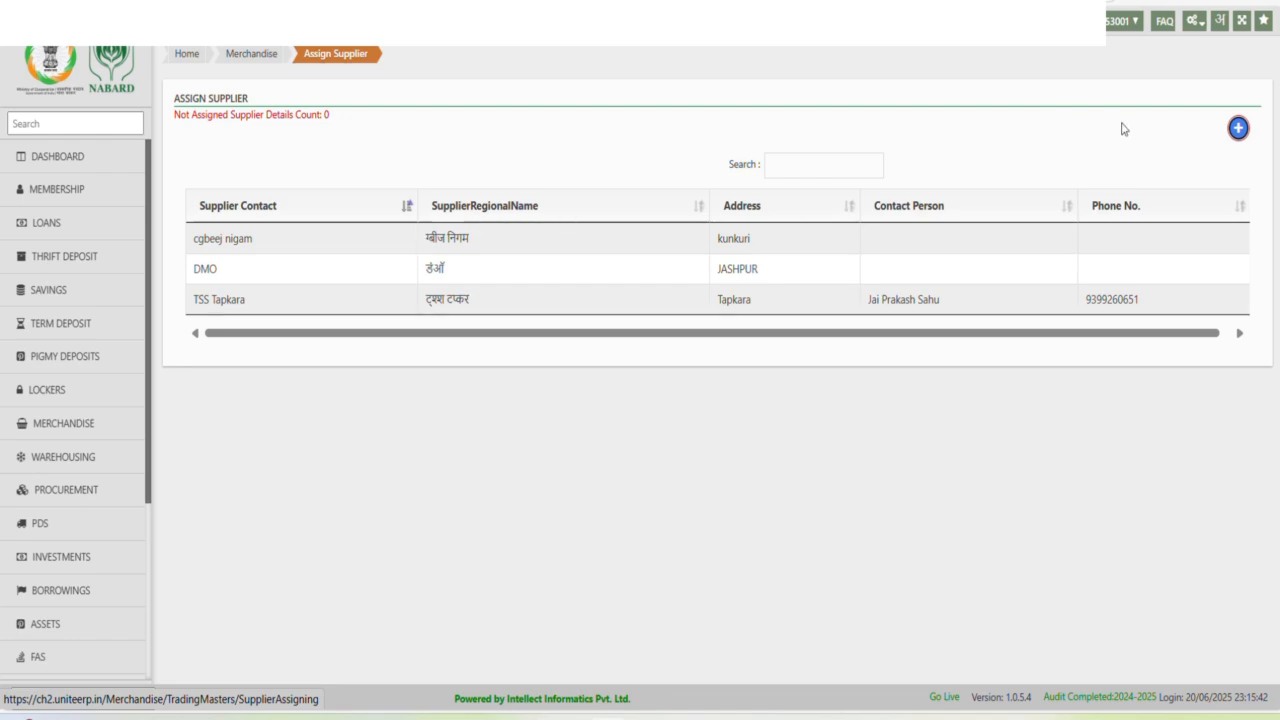
{"action": "left_click", "coordinate": [1238, 128]}
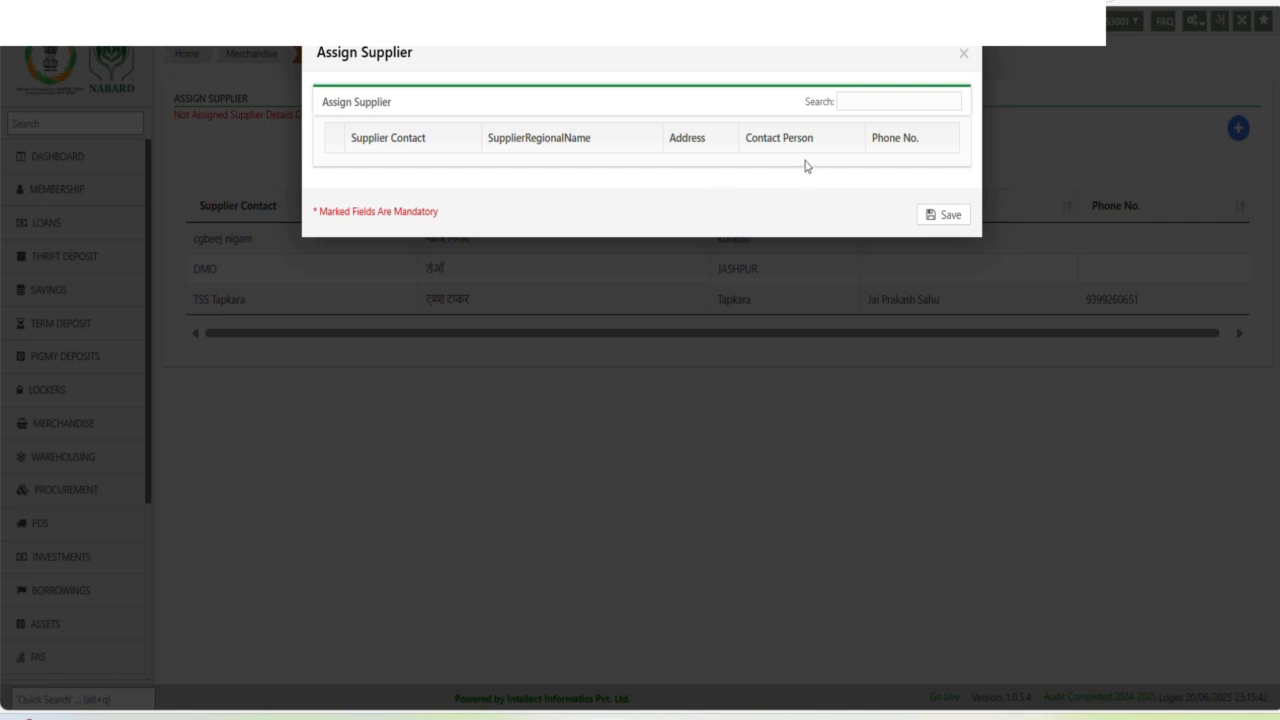
{"action": "left_click", "coordinate": [962, 54]}
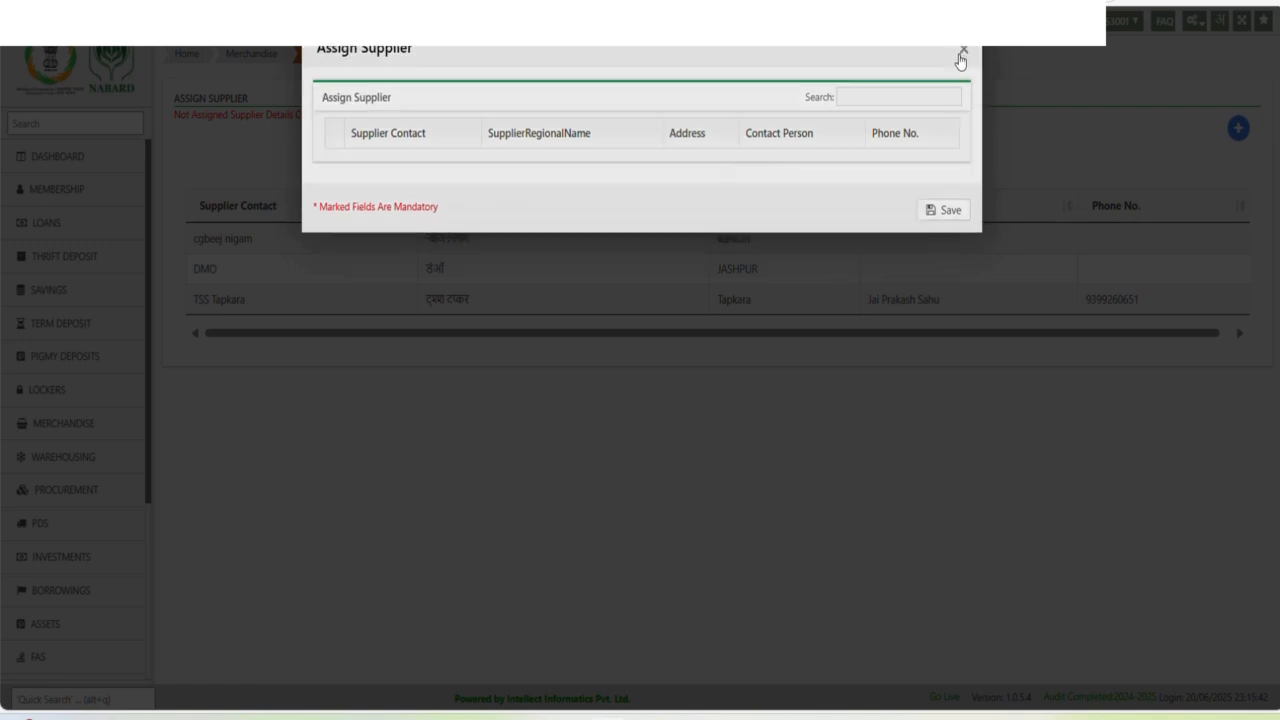
Step: Open the Stock Updation master of the Merchandise configuration
{"action": "left_click", "coordinate": [1201, 33]}
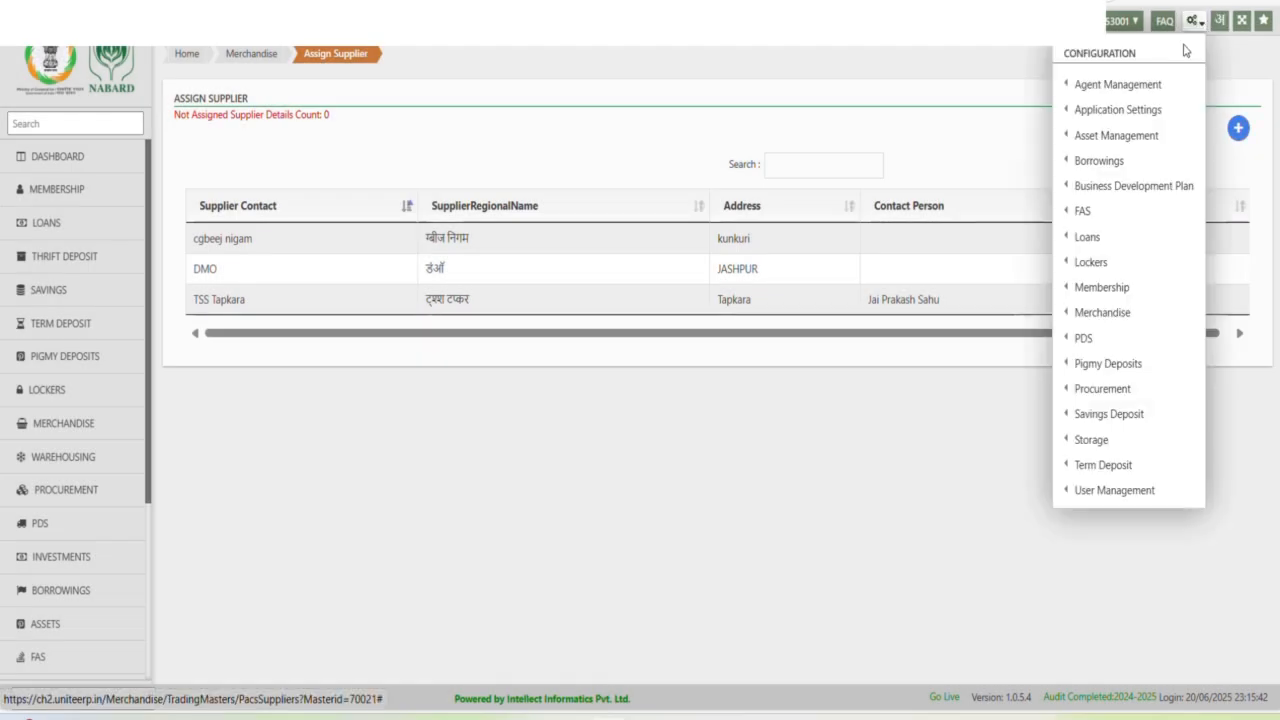
{"action": "mouse_move", "coordinate": [1116, 320]}
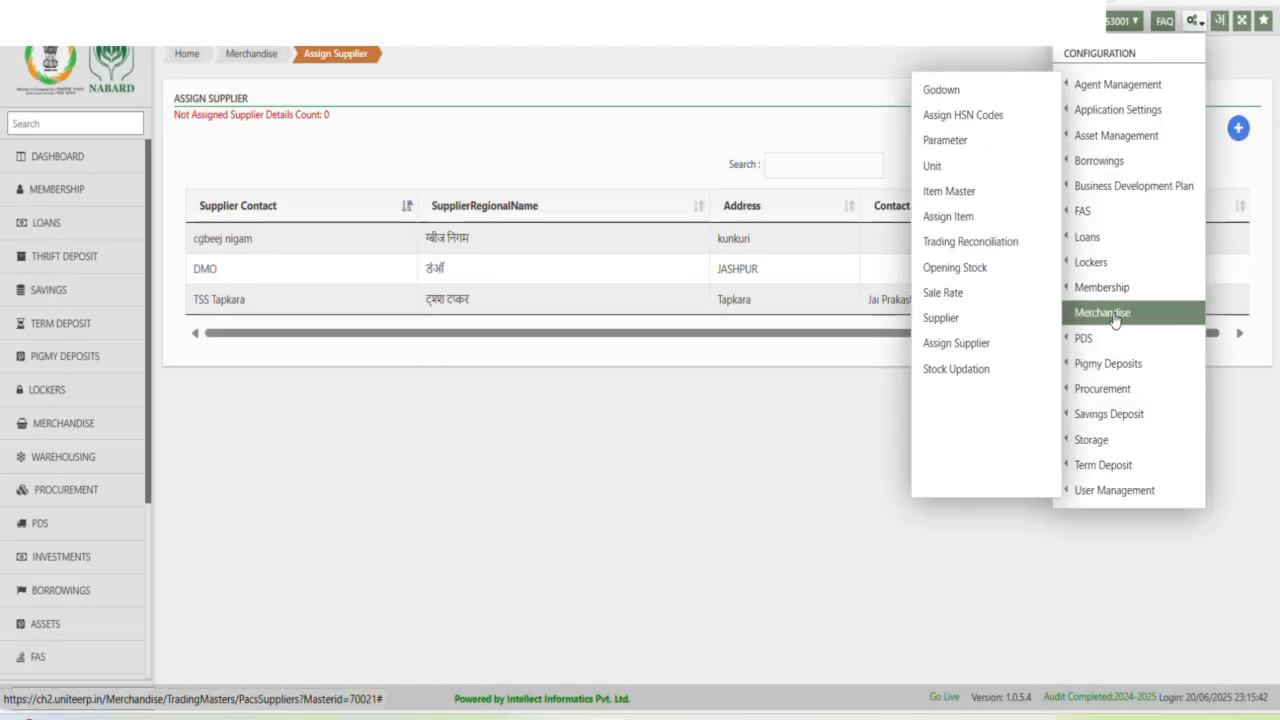
{"action": "left_click", "coordinate": [945, 372]}
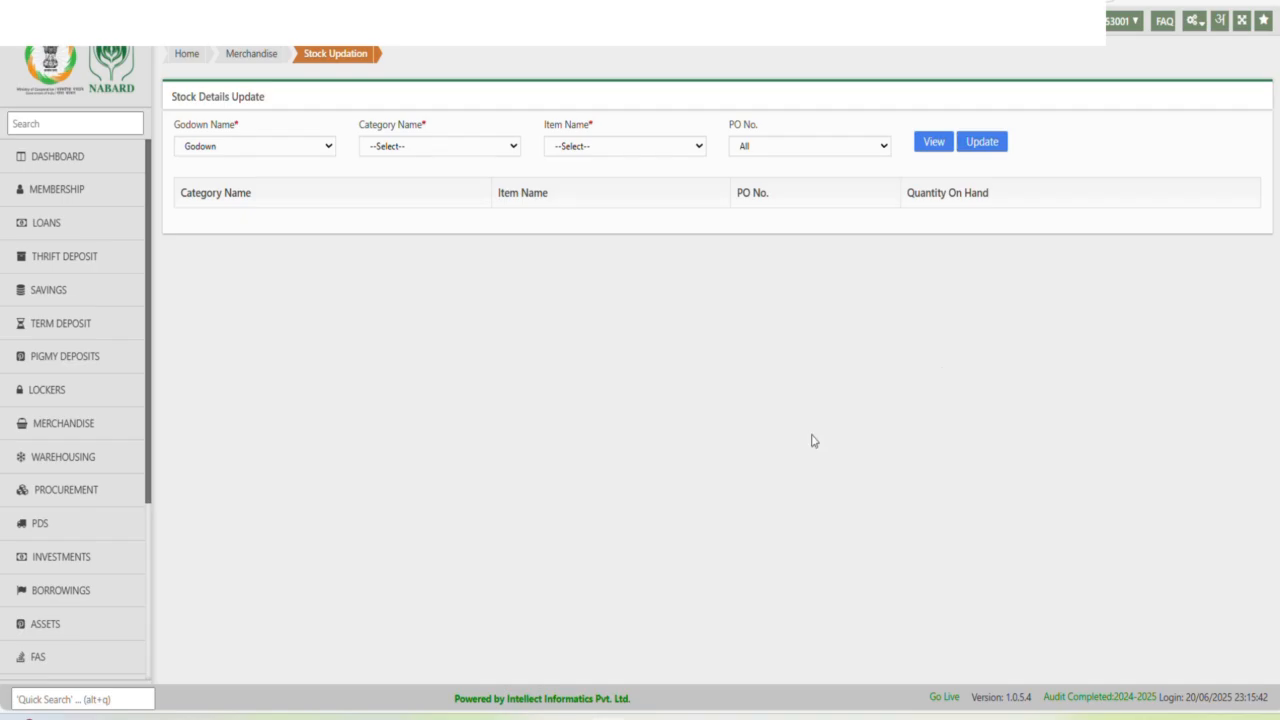
Step: View and update the stock details of the Fertilizers item UREA for all PO numbers in the Godown
{"action": "left_click", "coordinate": [406, 150]}
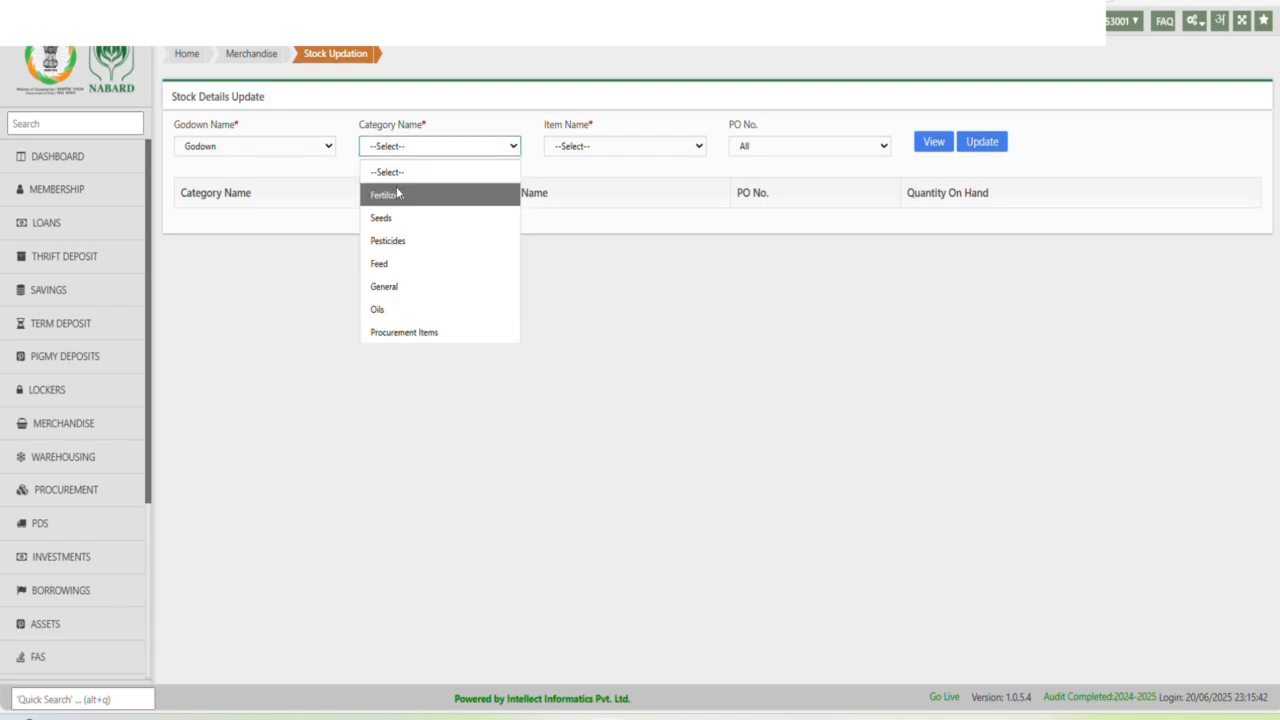
{"action": "left_click", "coordinate": [397, 194]}
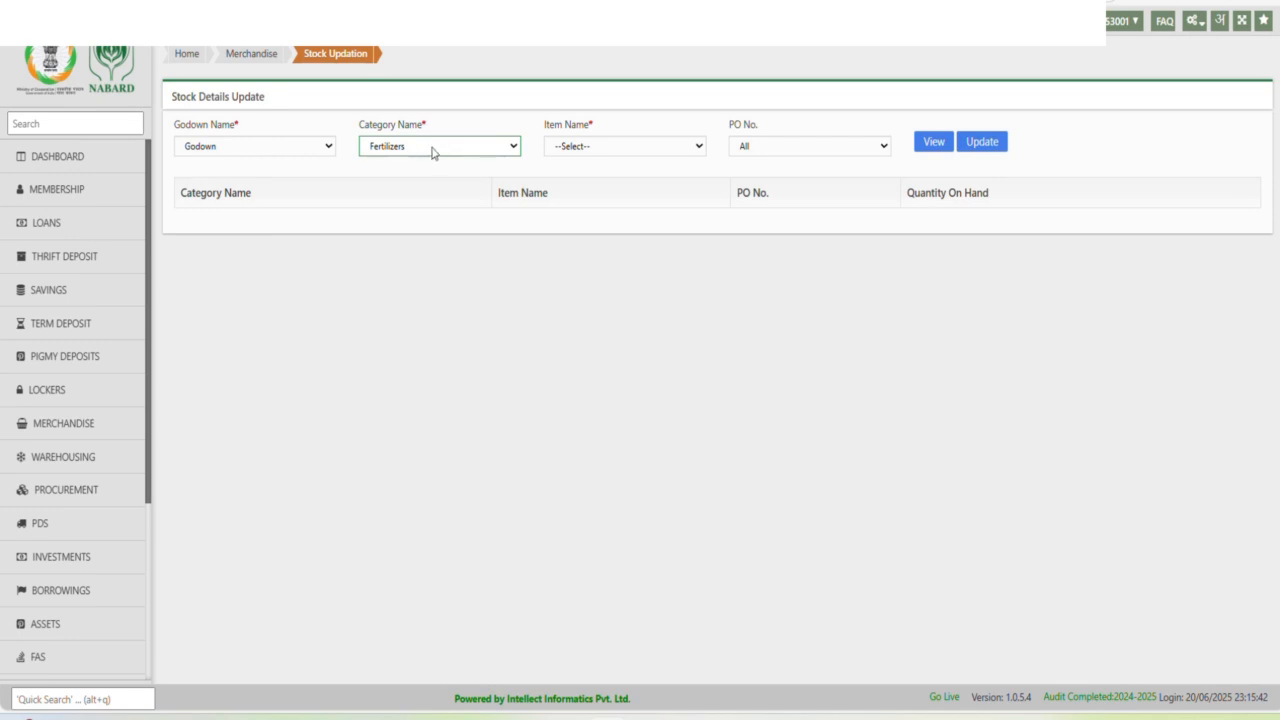
{"action": "left_click", "coordinate": [570, 152]}
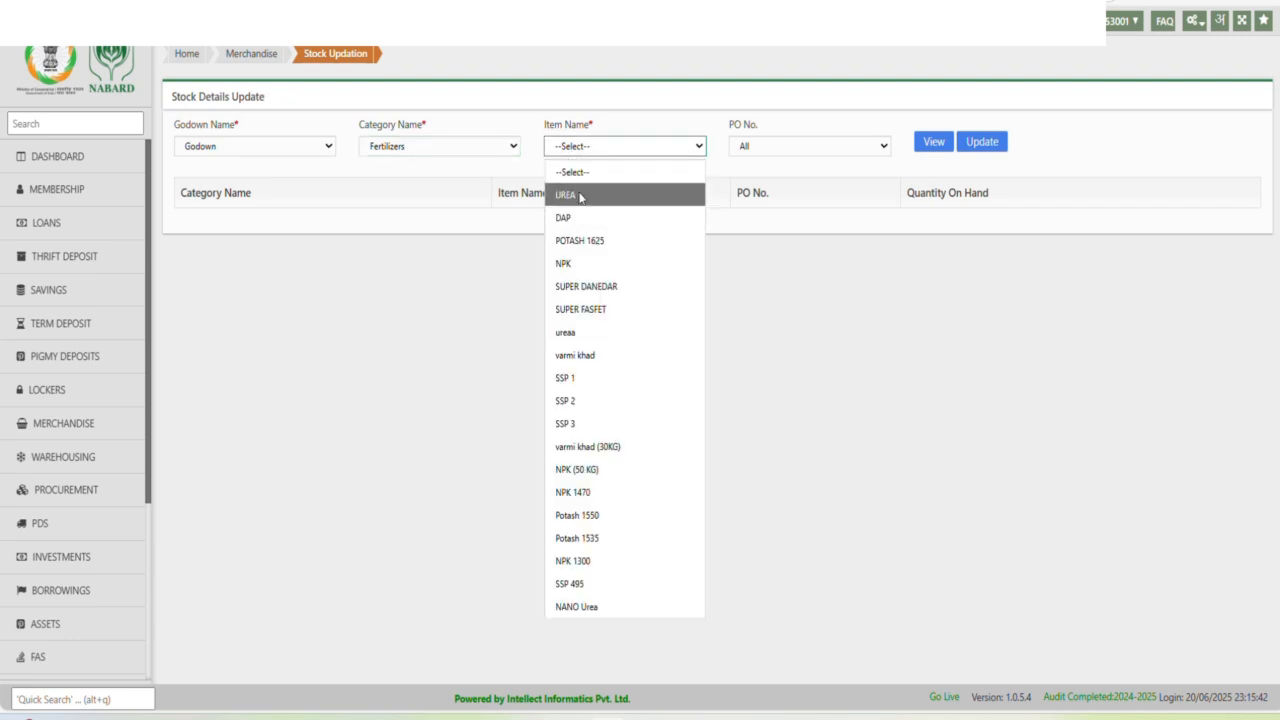
{"action": "left_click", "coordinate": [580, 196]}
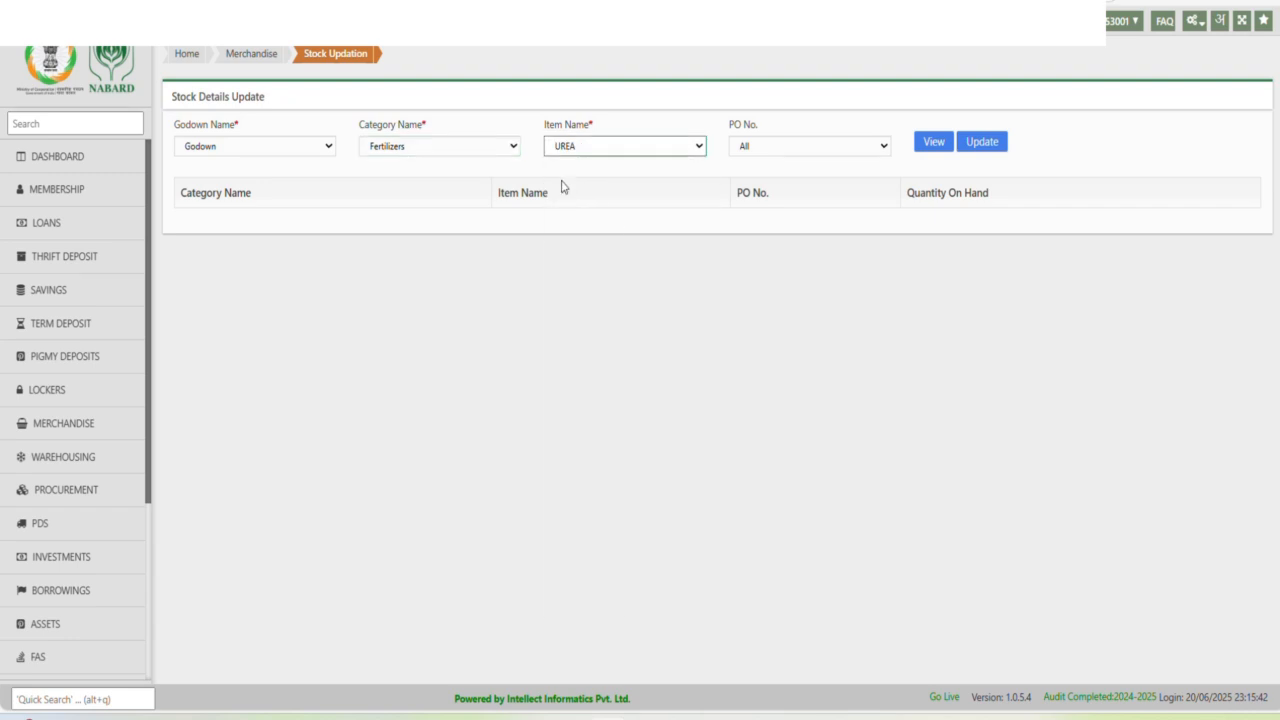
{"action": "left_click", "coordinate": [930, 143]}
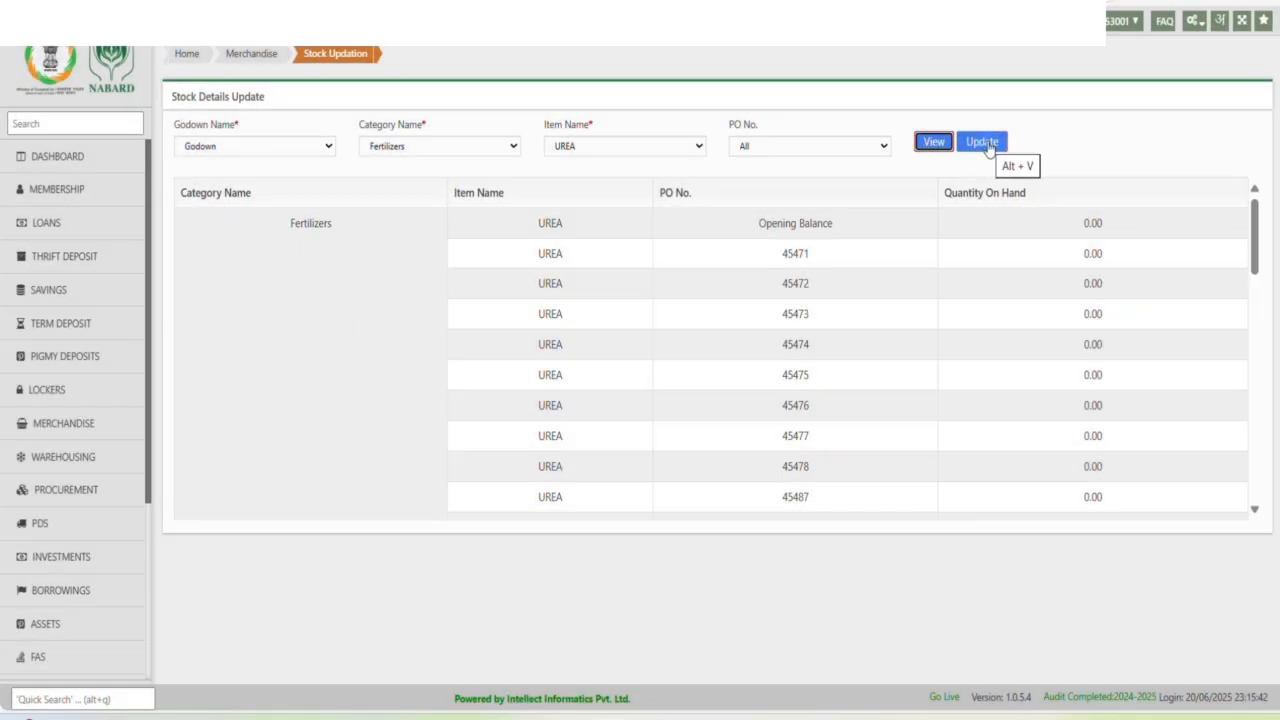
{"action": "left_click", "coordinate": [985, 143]}
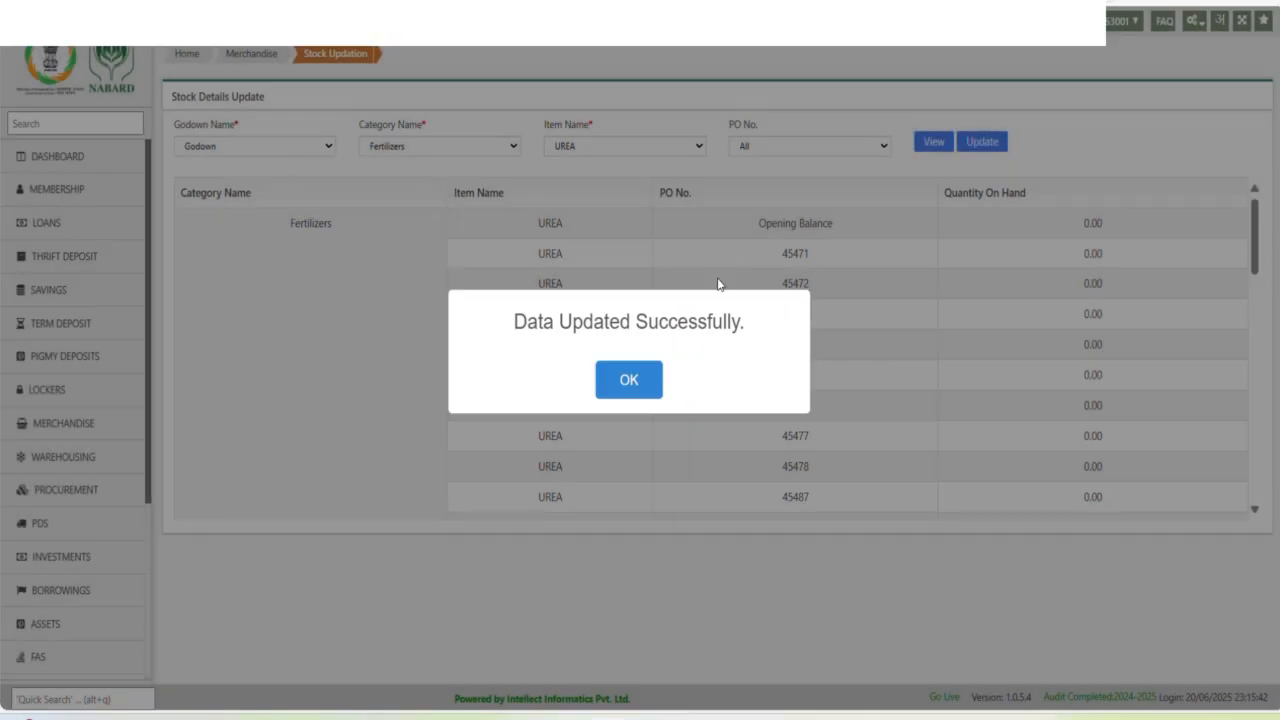
{"action": "left_click", "coordinate": [626, 380]}
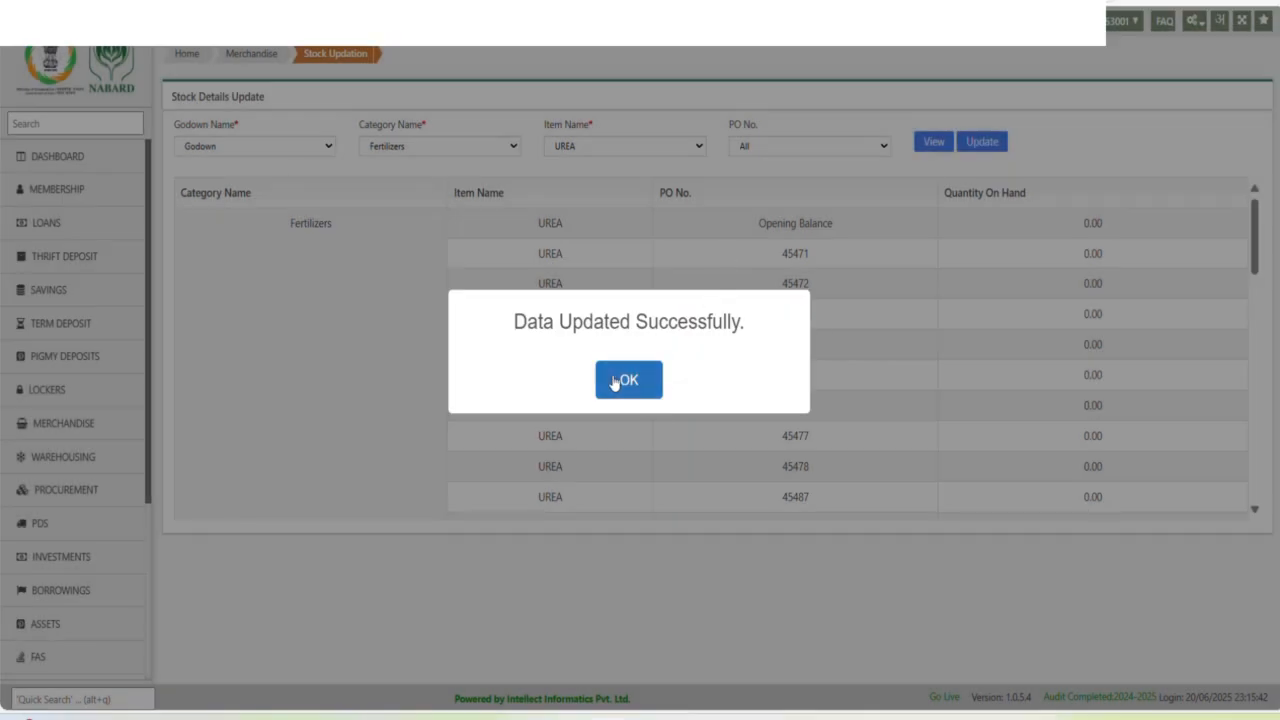